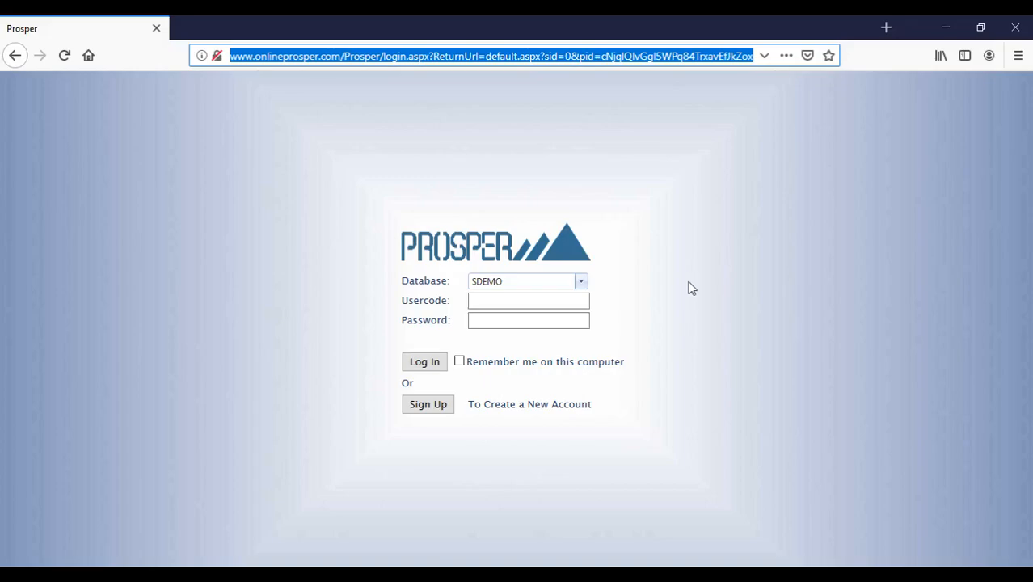
- Log in to the SDEMO database using the saved HLDDC user login
{"action": "left_click", "coordinate": [512, 301]}
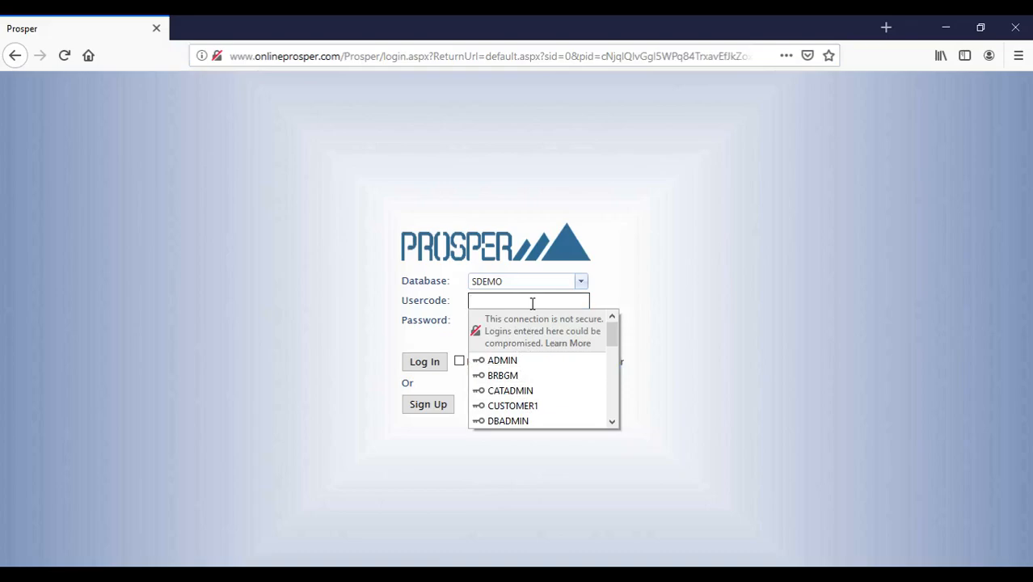
{"action": "type", "text": "DC"}
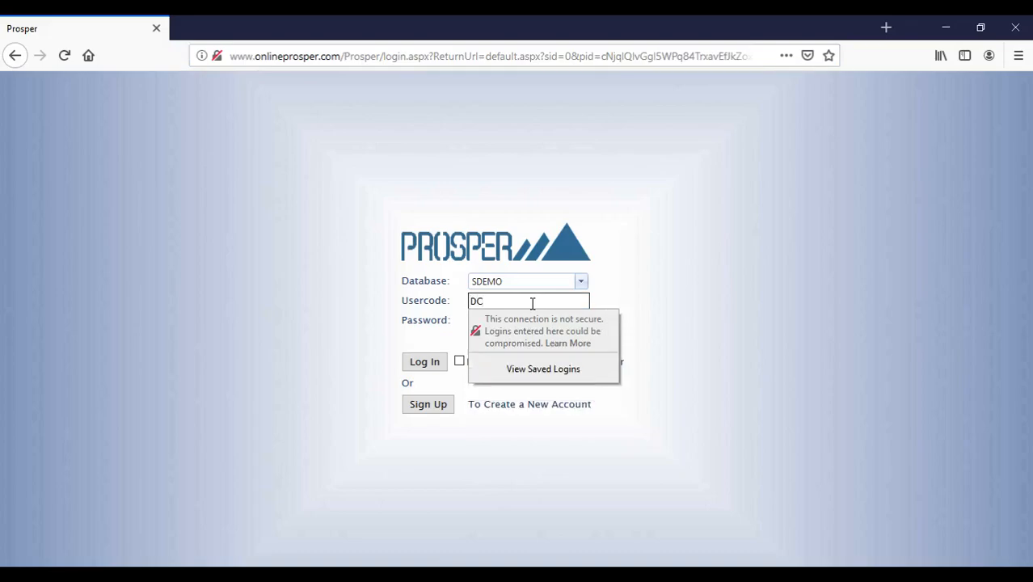
{"action": "key", "text": "BackSpace"}
{"action": "key", "text": "BackSpace"}
{"action": "type", "text": "HL"}
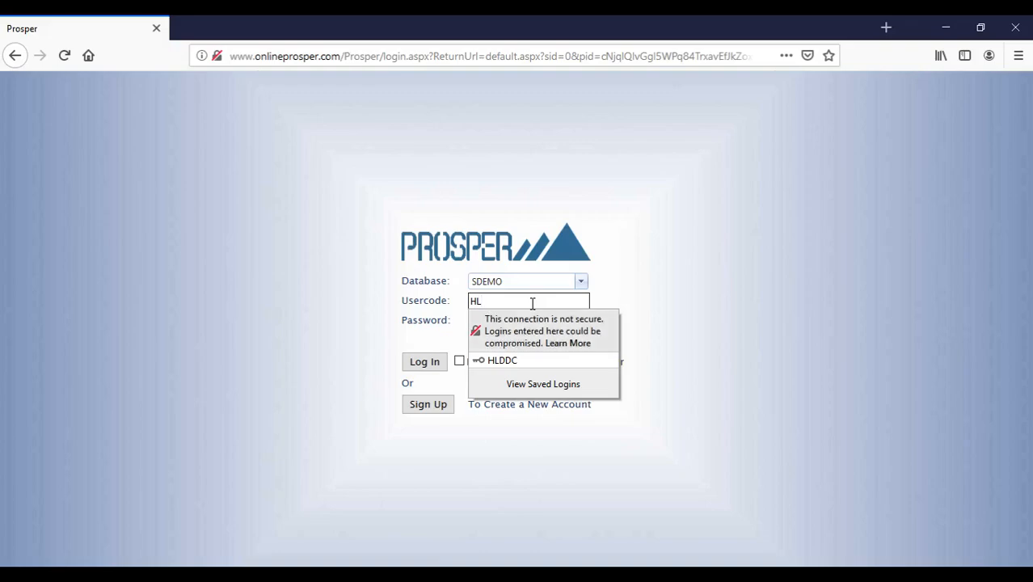
{"action": "key", "text": "Down"}
{"action": "key", "text": "Return"}
{"action": "left_click", "coordinate": [430, 366]}
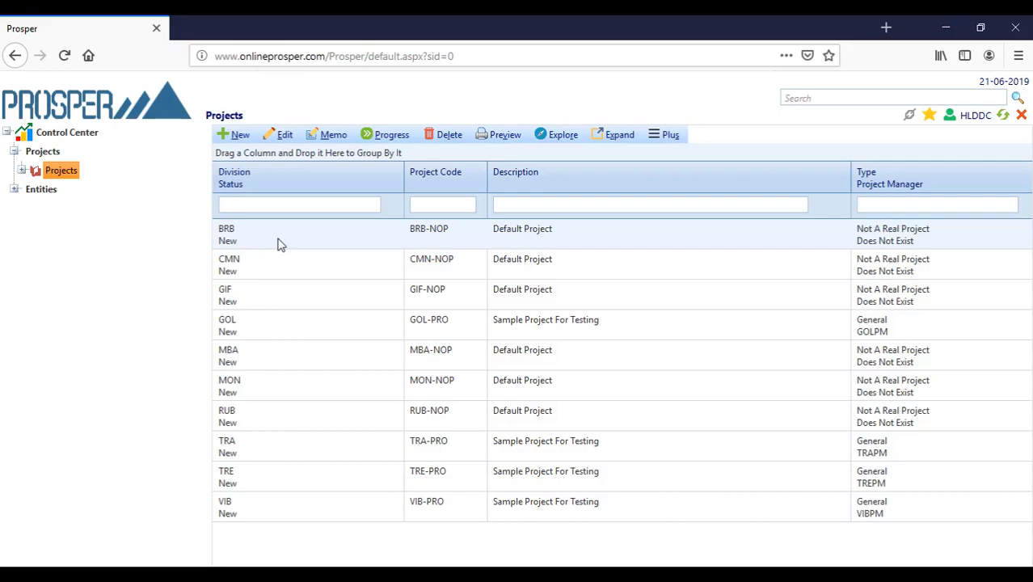
- Select the BRB project and expand Entities in the left tree
{"action": "left_click", "coordinate": [233, 237]}
{"action": "left_click", "coordinate": [13, 189]}
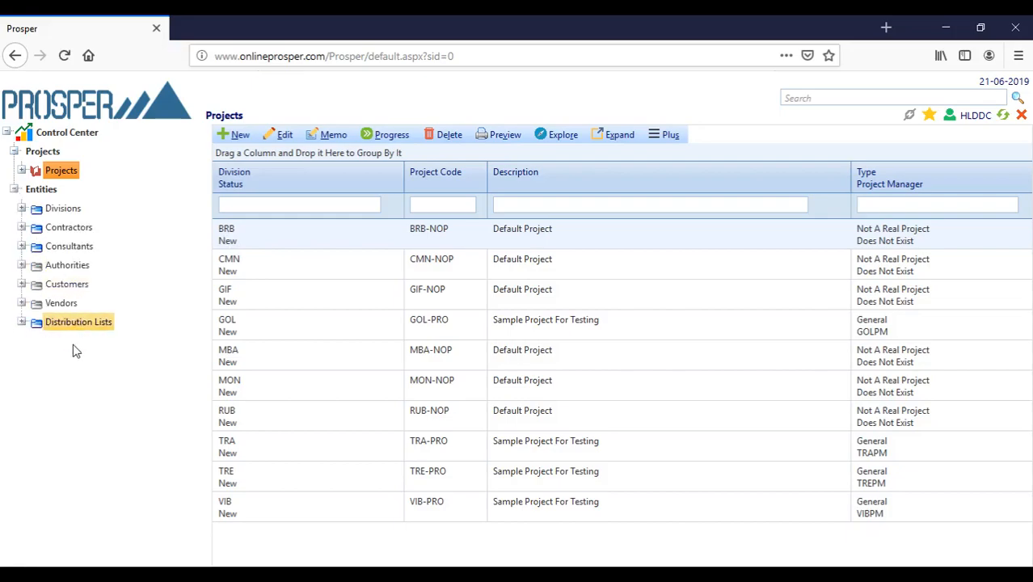
- Open the Divisions list and step through each division from Shift Trading & Cont to Mondrian
{"action": "left_click", "coordinate": [64, 208]}
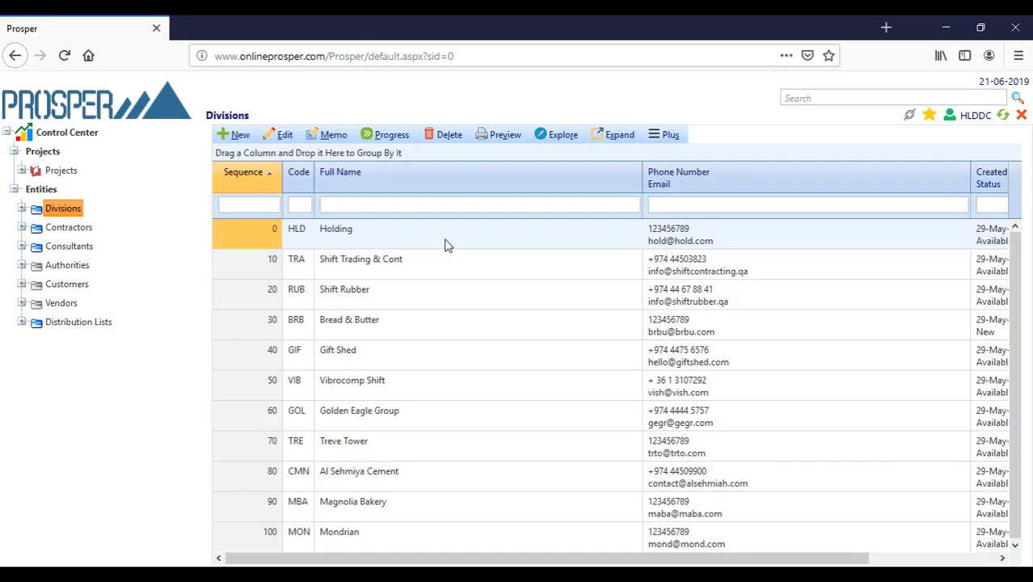
{"action": "left_click", "coordinate": [452, 275]}
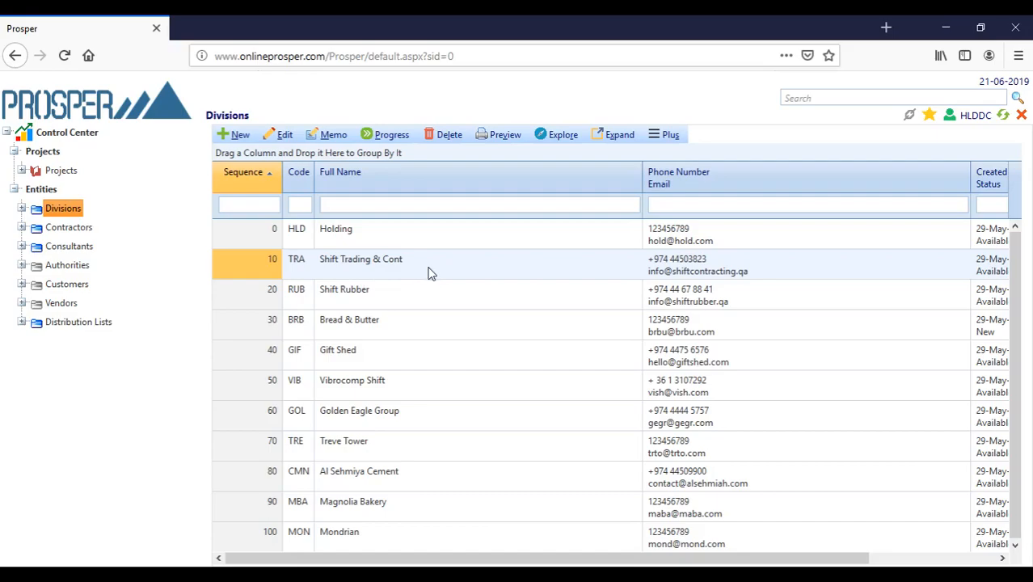
{"action": "left_click", "coordinate": [404, 304]}
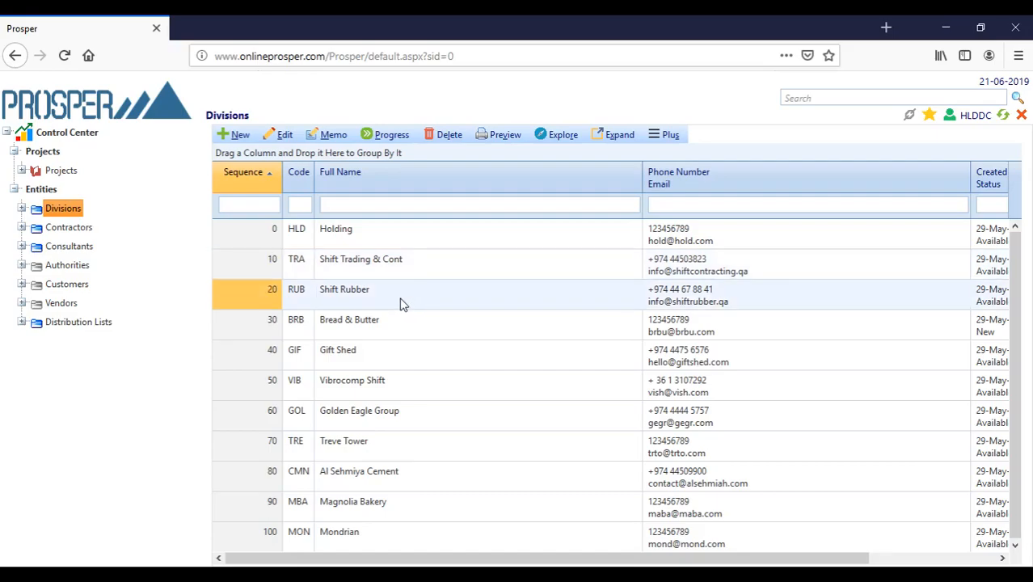
{"action": "left_click", "coordinate": [399, 328]}
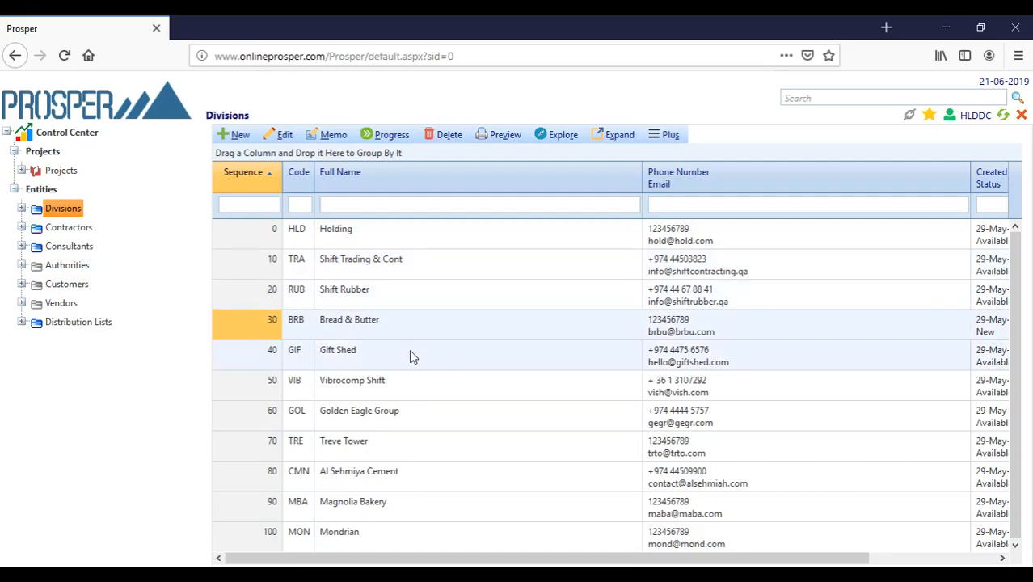
{"action": "left_click", "coordinate": [413, 354]}
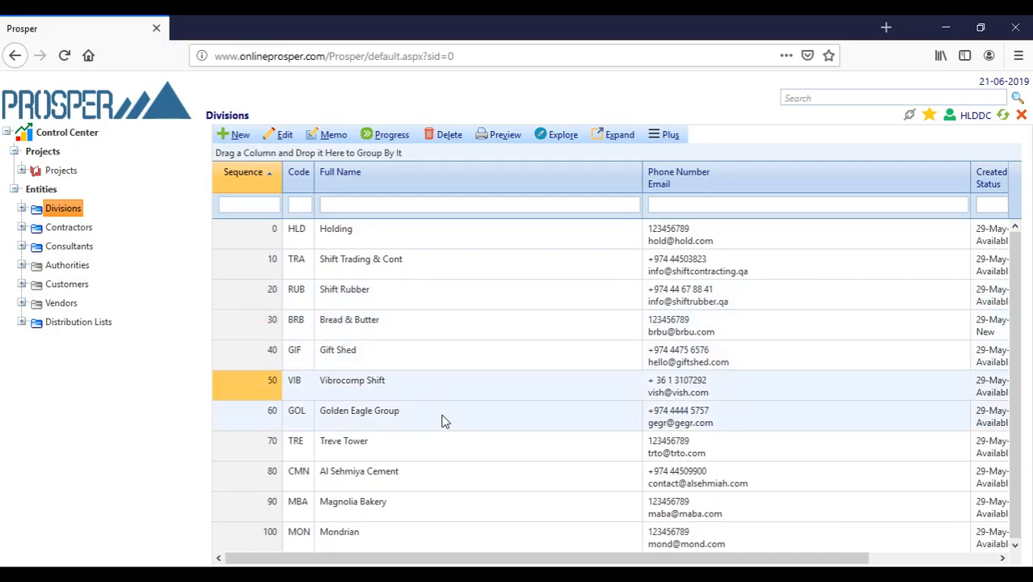
{"action": "left_click", "coordinate": [443, 419]}
{"action": "left_click", "coordinate": [459, 457]}
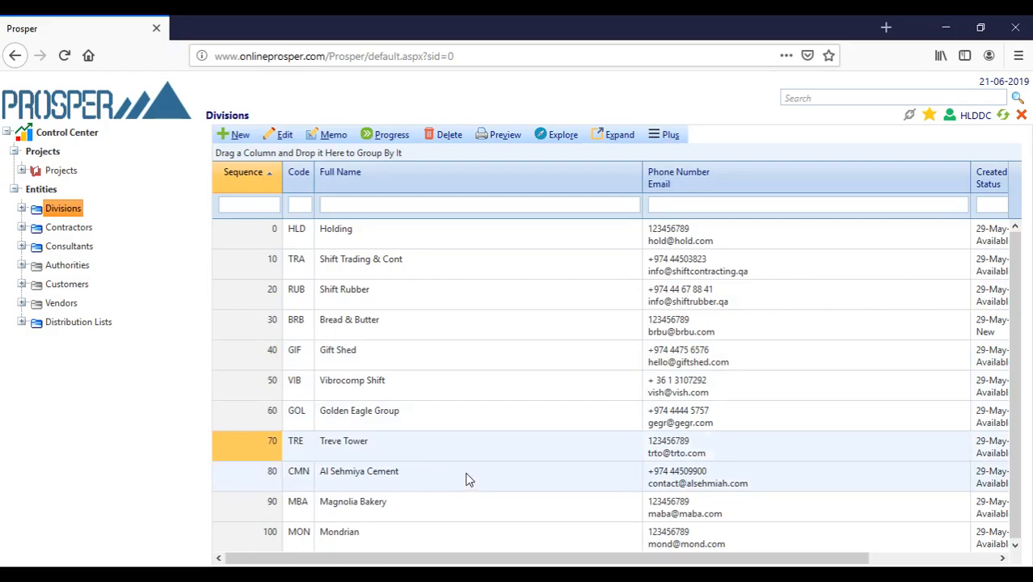
{"action": "left_click", "coordinate": [466, 479]}
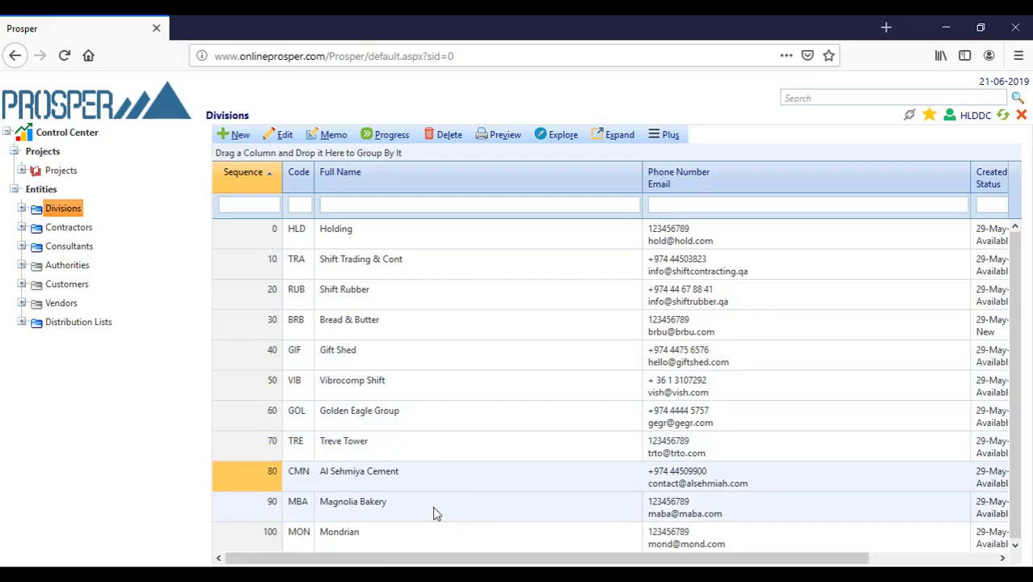
{"action": "left_click", "coordinate": [434, 513]}
{"action": "left_click", "coordinate": [439, 538]}
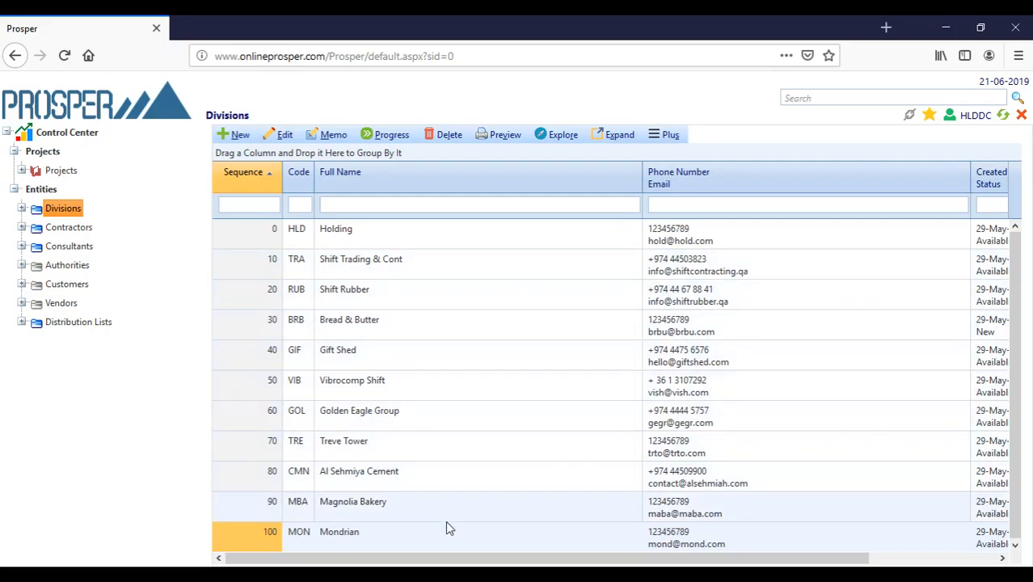
- Range-select Shift Trading & Cont through Mondrian, then select only Holding
{"action": "left_click", "coordinate": [426, 270]}
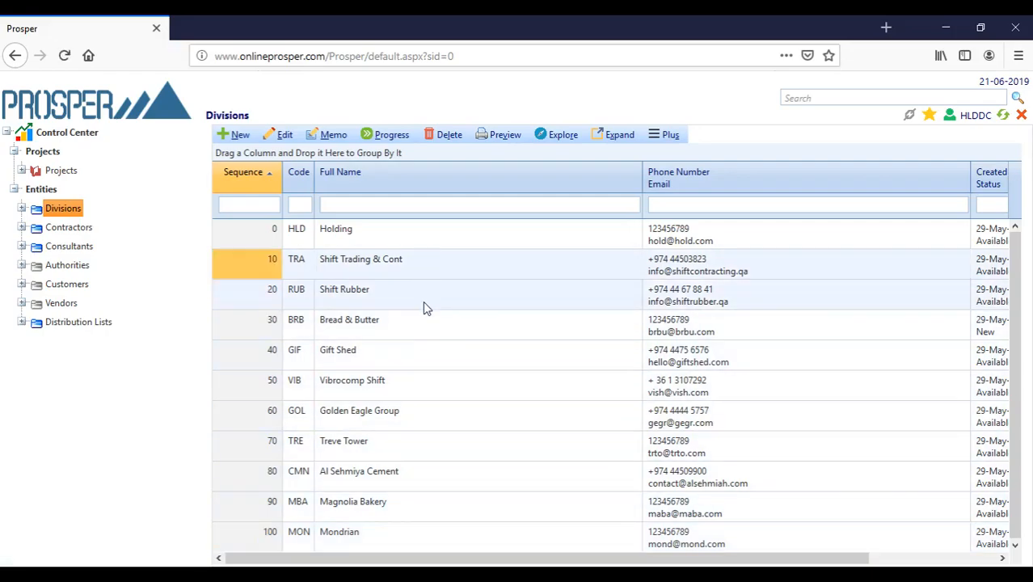
{"action": "left_click", "coordinate": [393, 542], "text": "shift"}
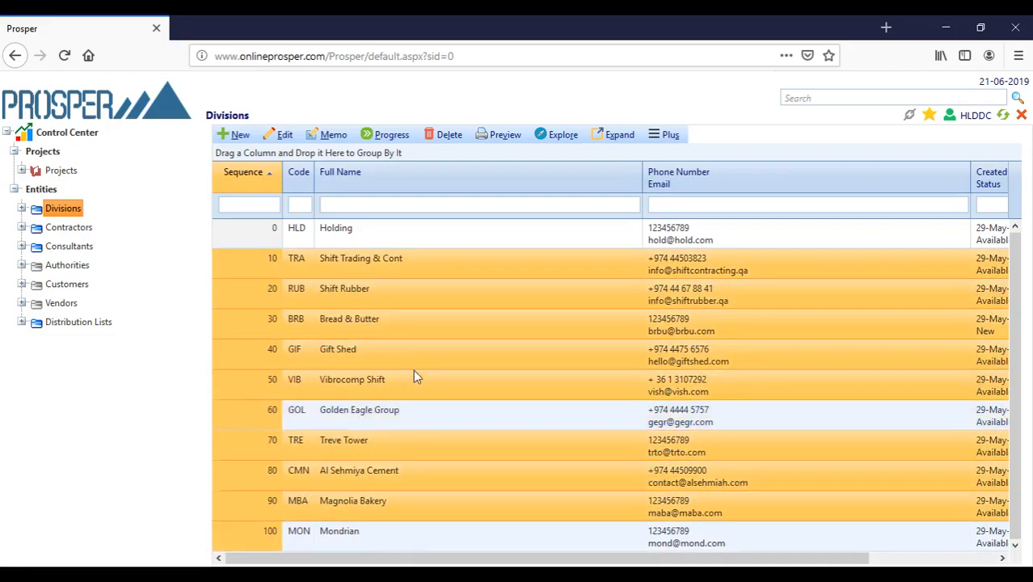
{"action": "left_click", "coordinate": [436, 234]}
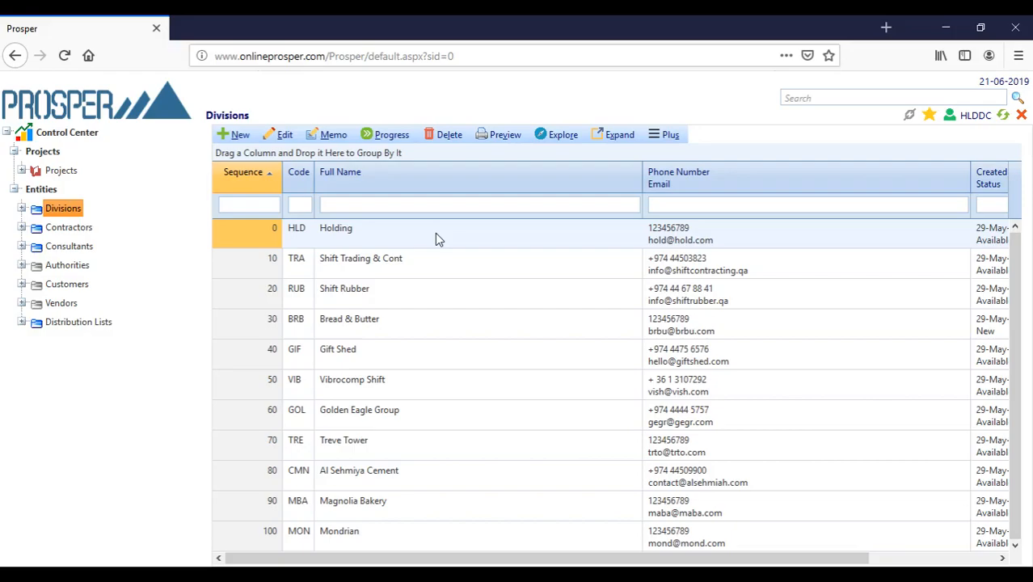
- Review the Holding division's CEO, CFO, COO and DC users and their login settings
{"action": "double_click", "coordinate": [435, 232]}
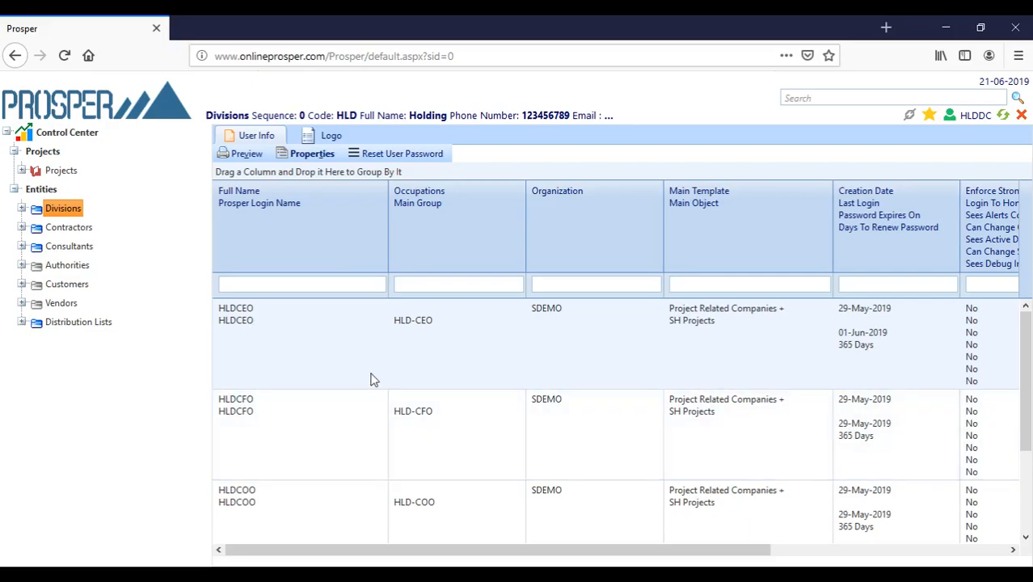
{"action": "scroll", "coordinate": [372, 378], "scroll_direction": "down", "scroll_amount": 3}
{"action": "scroll", "coordinate": [372, 378], "scroll_direction": "up", "scroll_amount": 3}
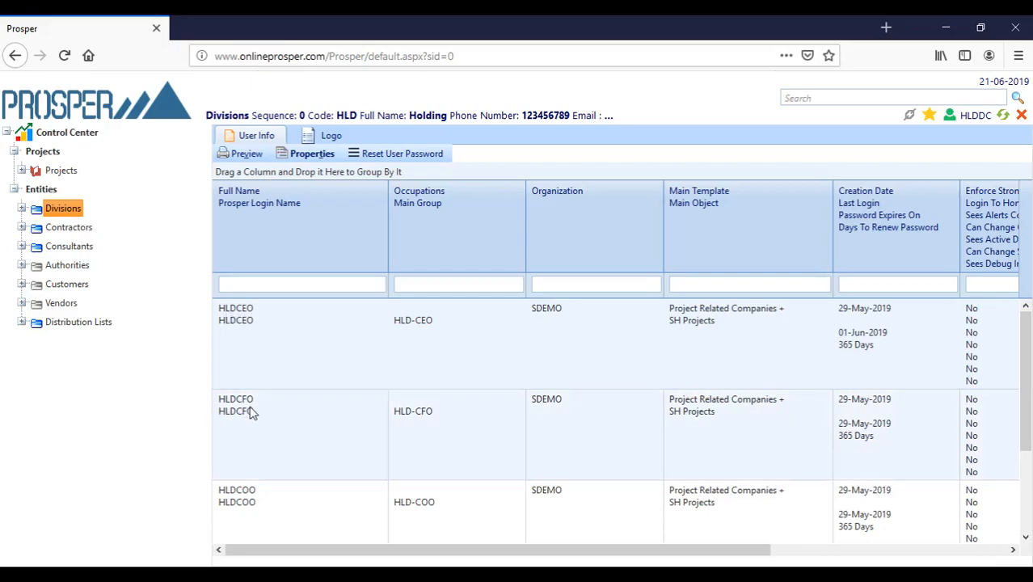
{"action": "scroll", "coordinate": [249, 485], "scroll_direction": "down", "scroll_amount": 2}
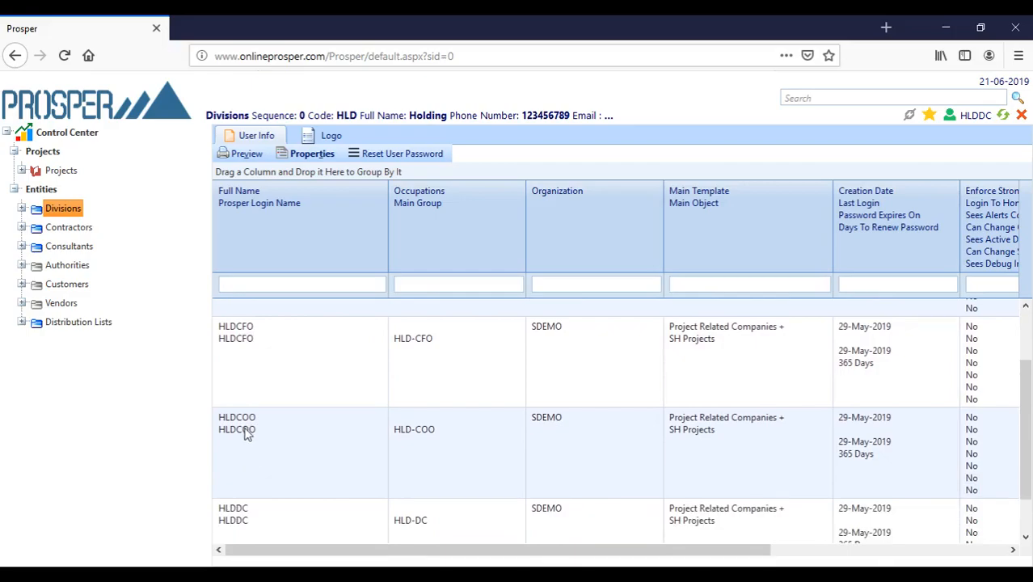
{"action": "scroll", "coordinate": [248, 441], "scroll_direction": "down", "scroll_amount": 1}
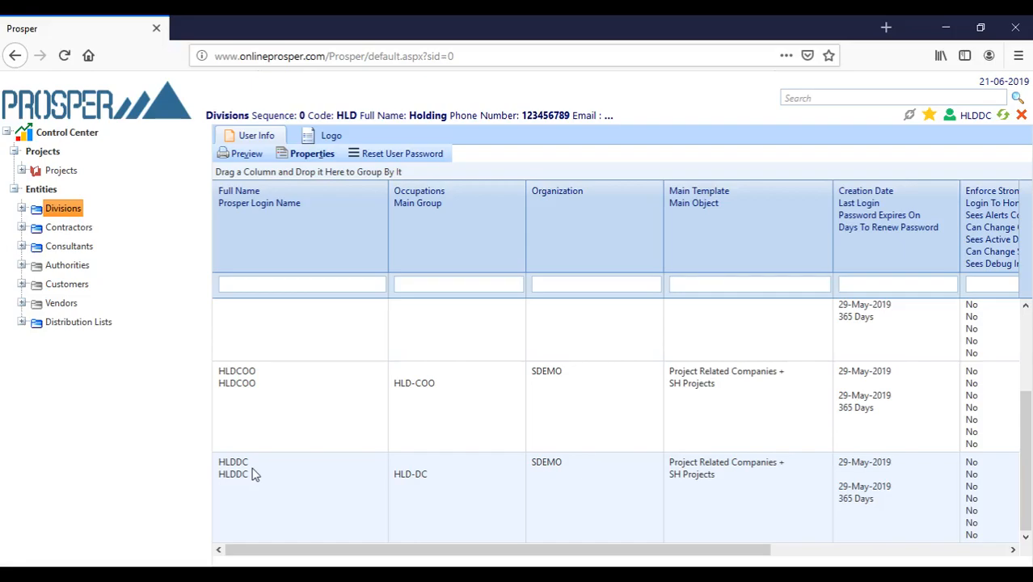
{"action": "scroll", "coordinate": [252, 475], "scroll_direction": "up", "scroll_amount": 3}
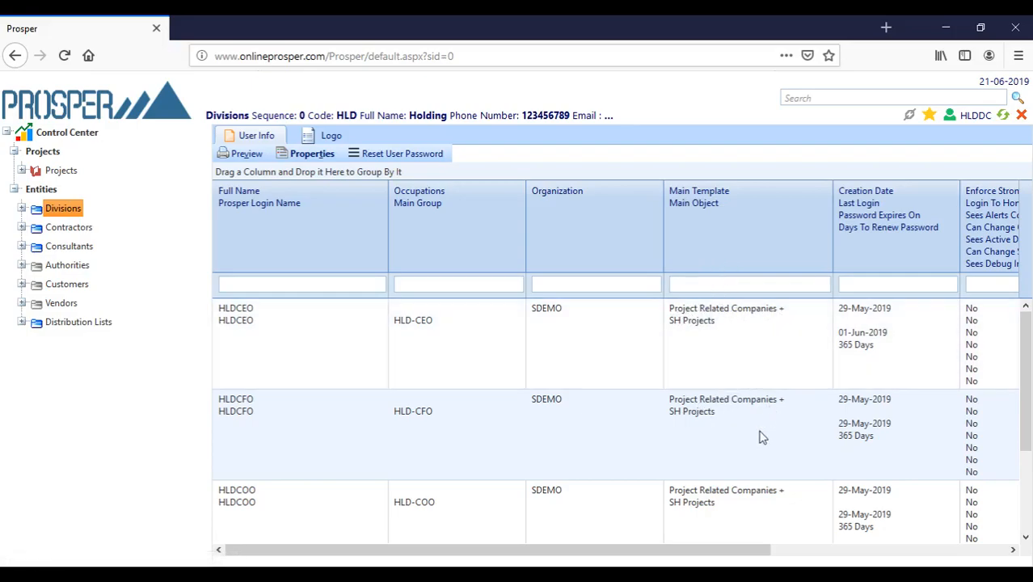
{"action": "scroll", "coordinate": [760, 438], "scroll_direction": "down", "scroll_amount": 1}
{"action": "scroll", "coordinate": [756, 431], "scroll_direction": "down", "scroll_amount": 1}
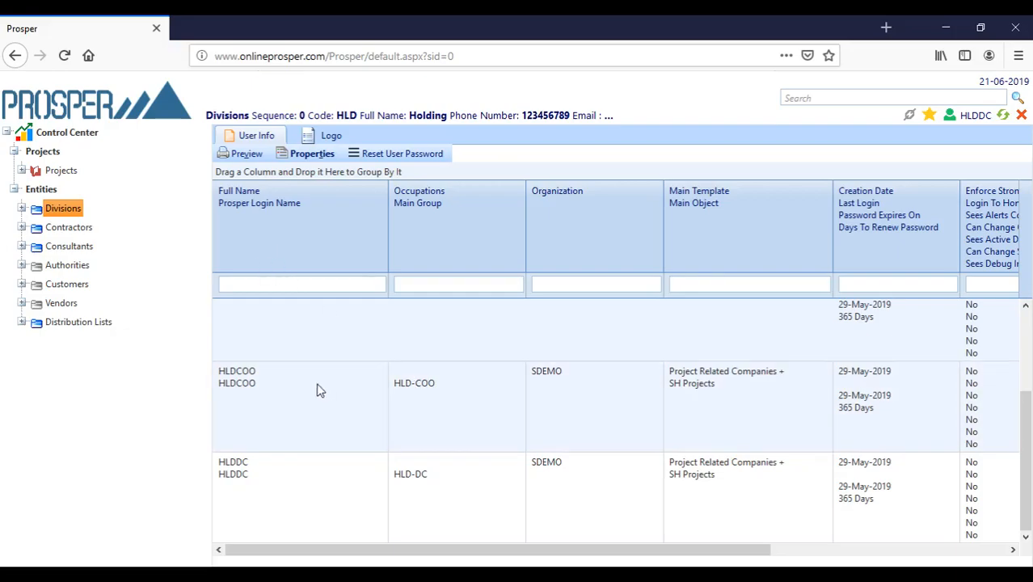
{"action": "scroll", "coordinate": [273, 449], "scroll_direction": "up", "scroll_amount": 1}
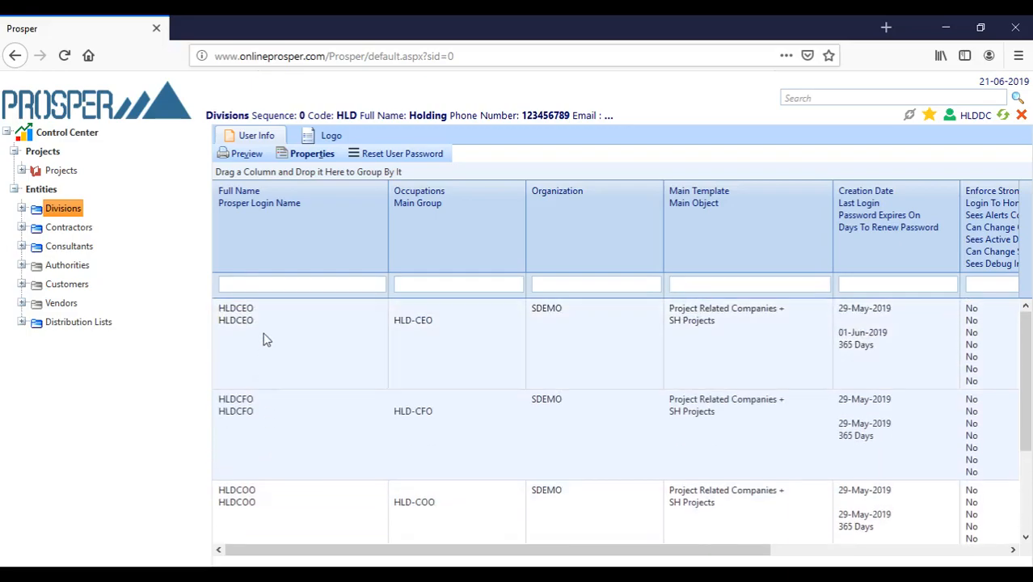
{"action": "scroll", "coordinate": [266, 343], "scroll_direction": "down", "scroll_amount": 1}
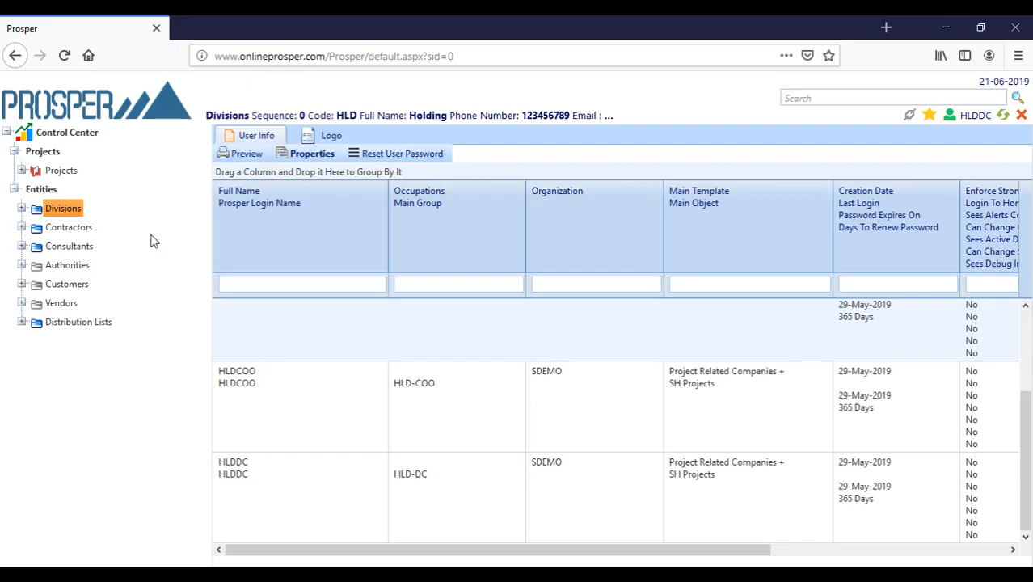
{"action": "left_click", "coordinate": [79, 212]}
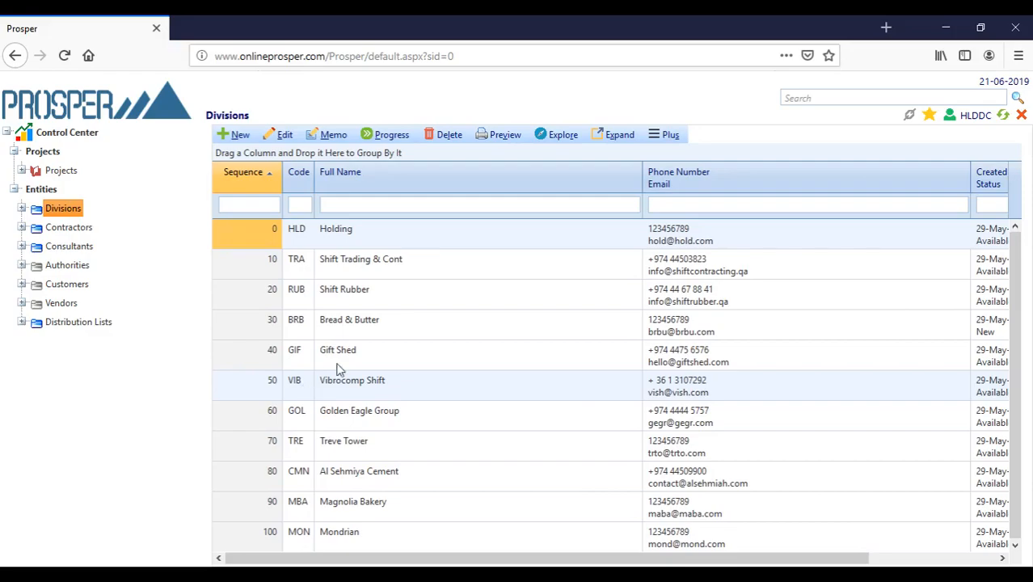
- Review Shift Trading & Cont's GM and PM users, then return to the Divisions list
{"action": "left_click", "coordinate": [376, 264]}
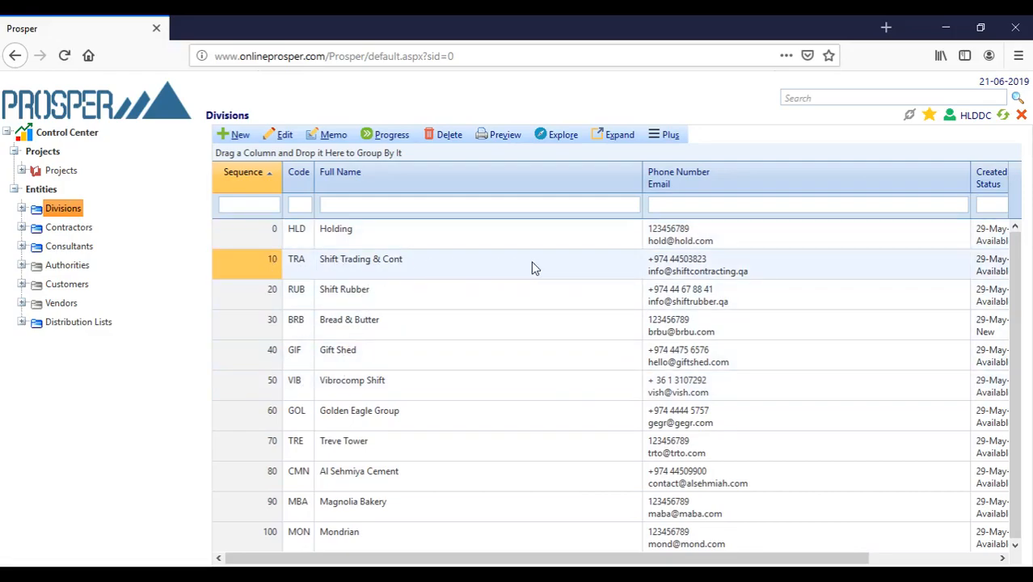
{"action": "double_click", "coordinate": [406, 267]}
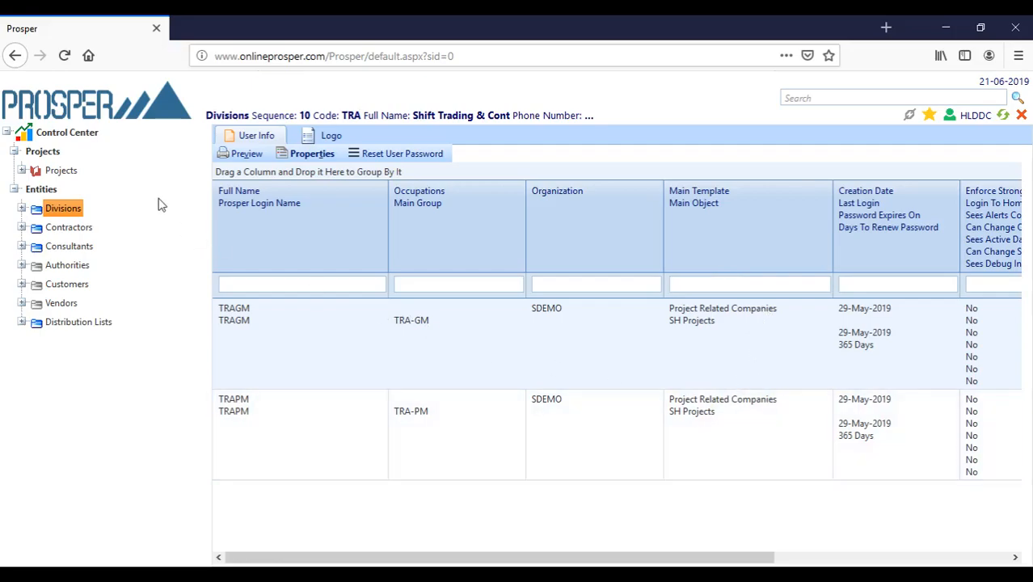
{"action": "left_click", "coordinate": [68, 210]}
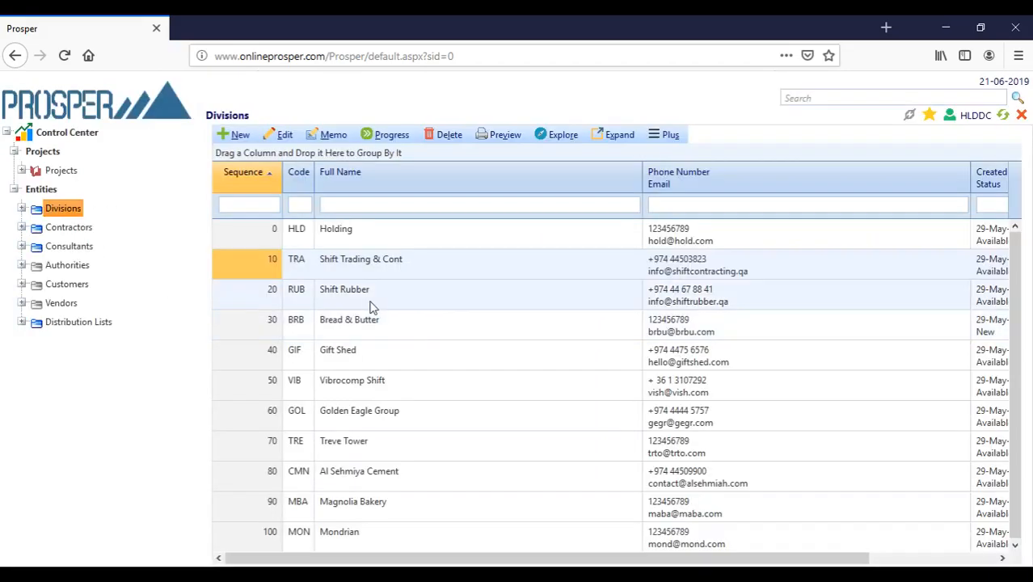
{"action": "double_click", "coordinate": [372, 303]}
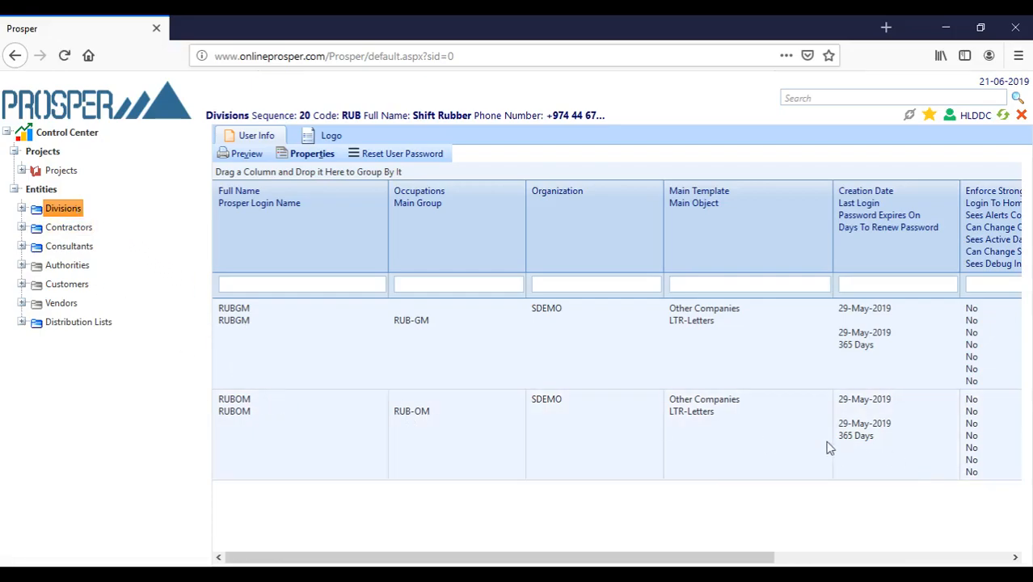
{"action": "left_click", "coordinate": [63, 208]}
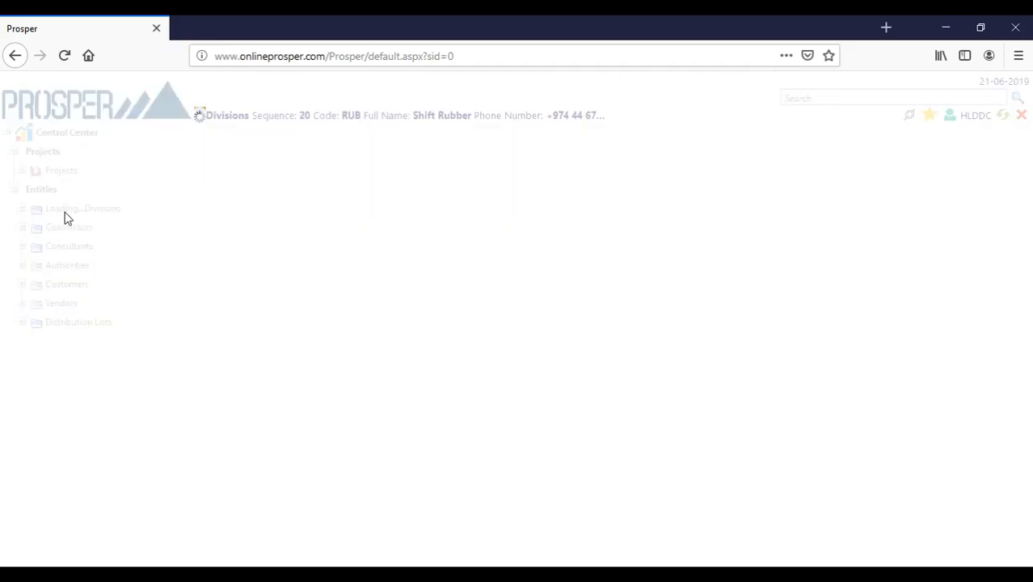
{"action": "double_click", "coordinate": [350, 325]}
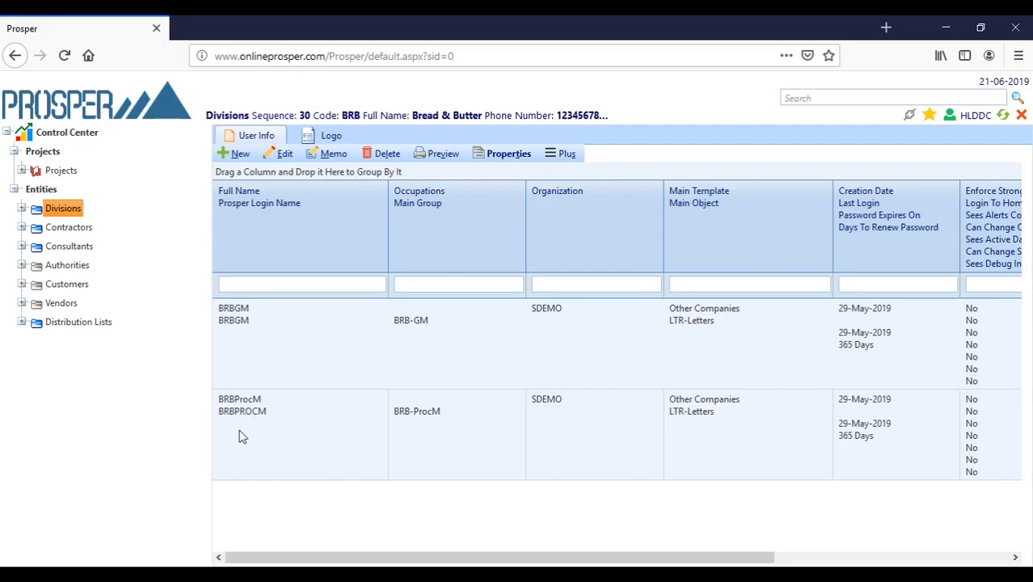
{"action": "left_click", "coordinate": [71, 210]}
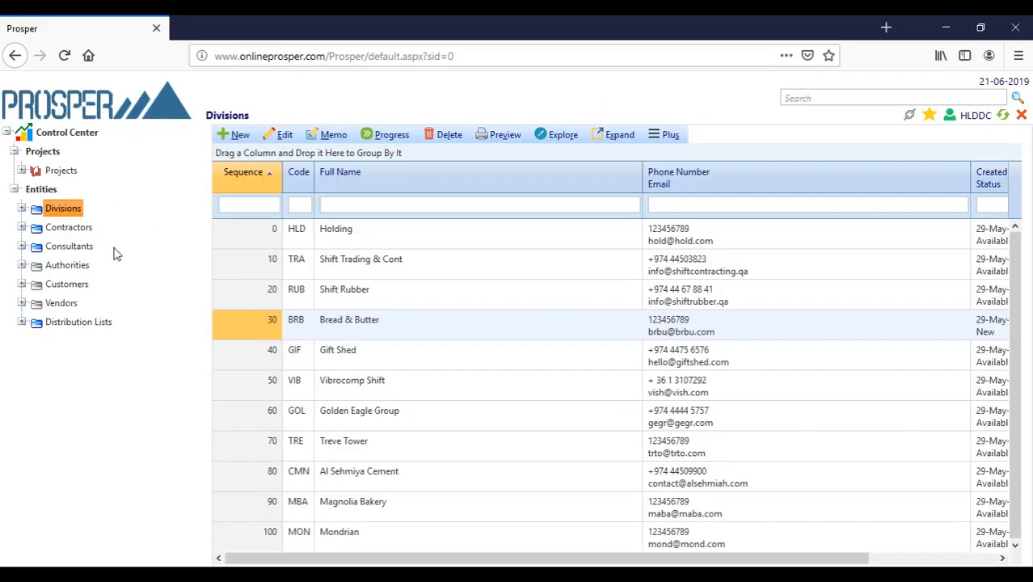
{"action": "double_click", "coordinate": [343, 358]}
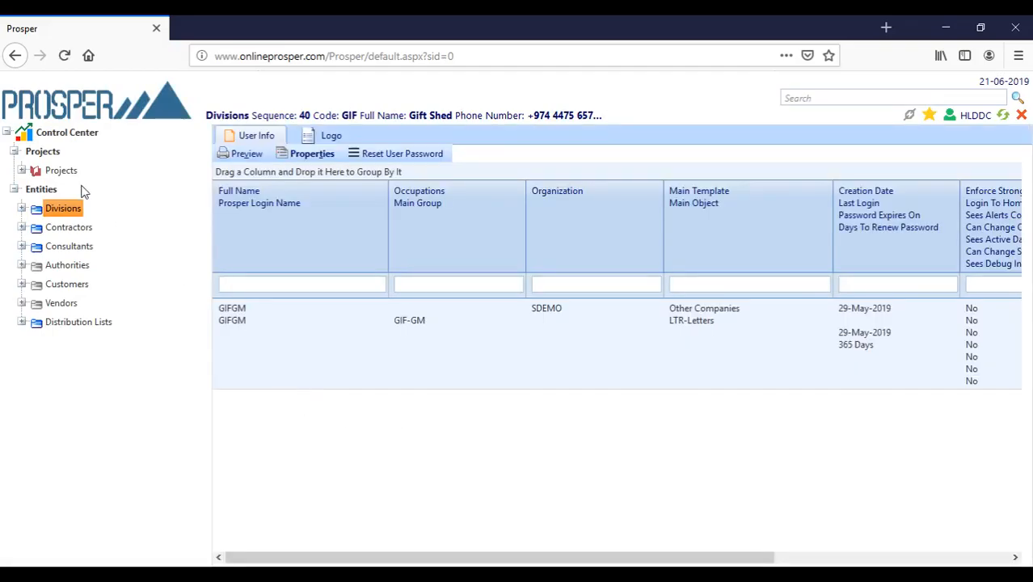
{"action": "left_click", "coordinate": [80, 210]}
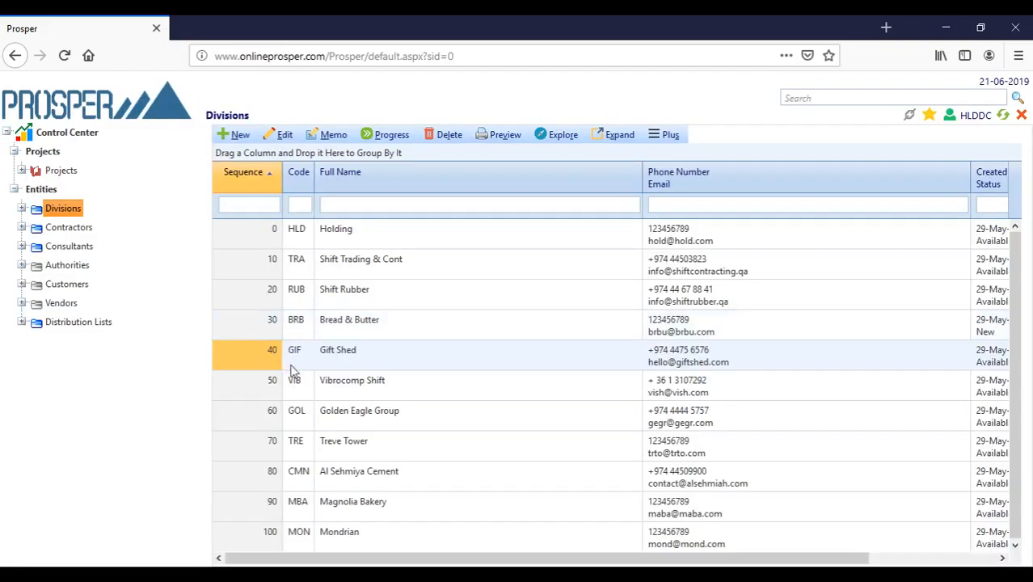
{"action": "double_click", "coordinate": [361, 387]}
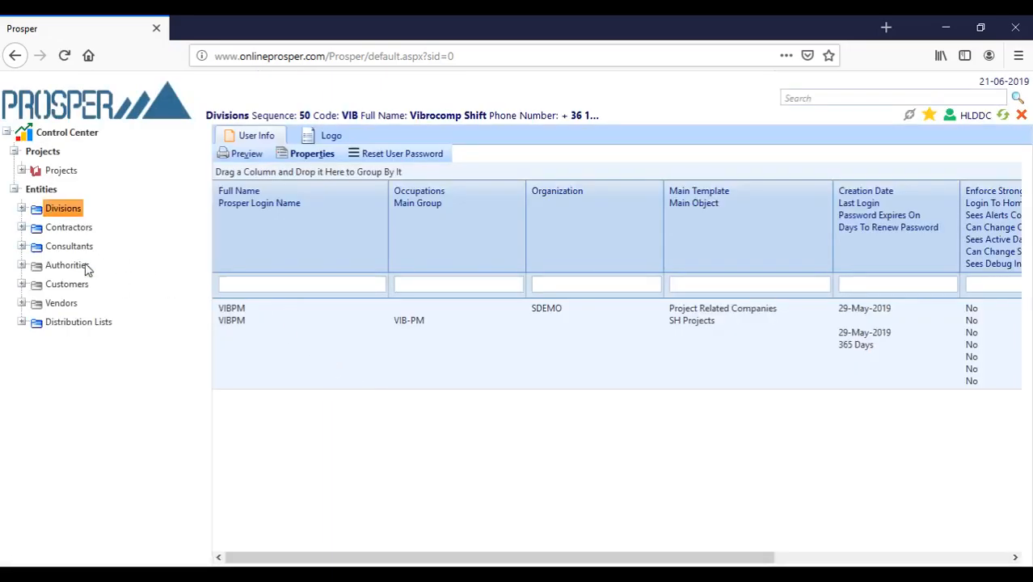
{"action": "left_click", "coordinate": [78, 209]}
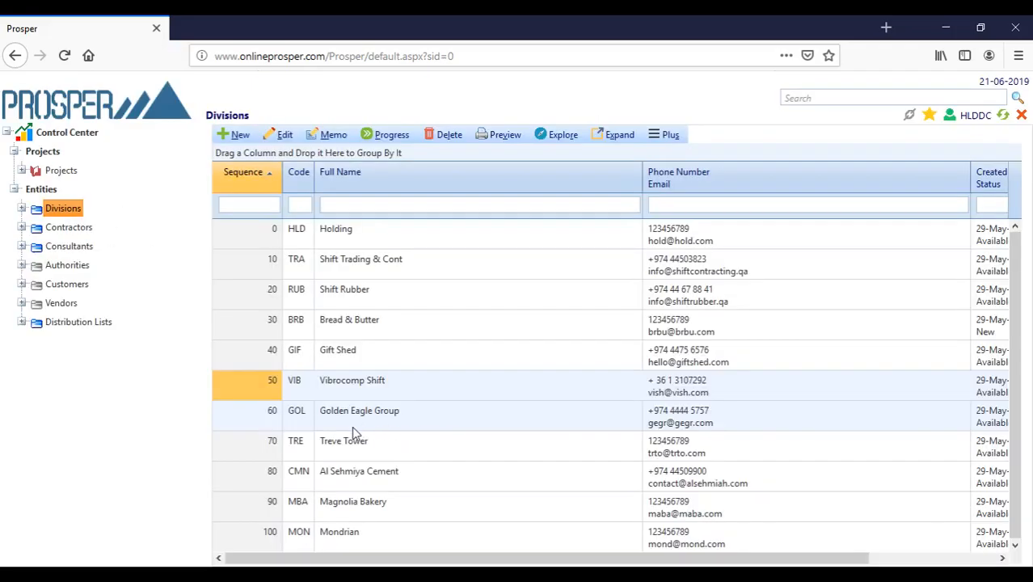
{"action": "double_click", "coordinate": [357, 418]}
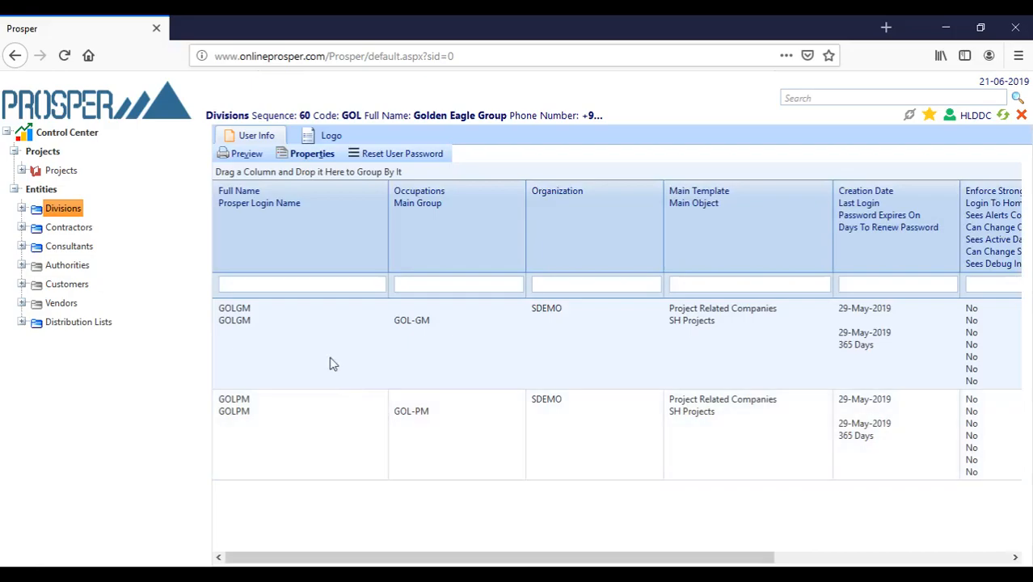
{"action": "left_click", "coordinate": [65, 210]}
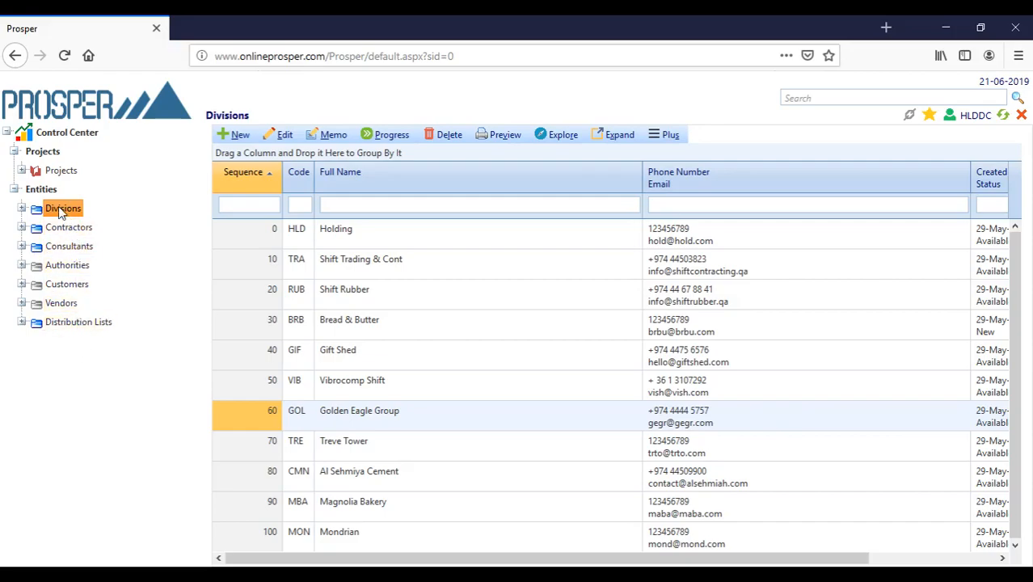
- View the two contractors, then show the Consultants list with Consultant1 and Consultant2
{"action": "left_click", "coordinate": [74, 231]}
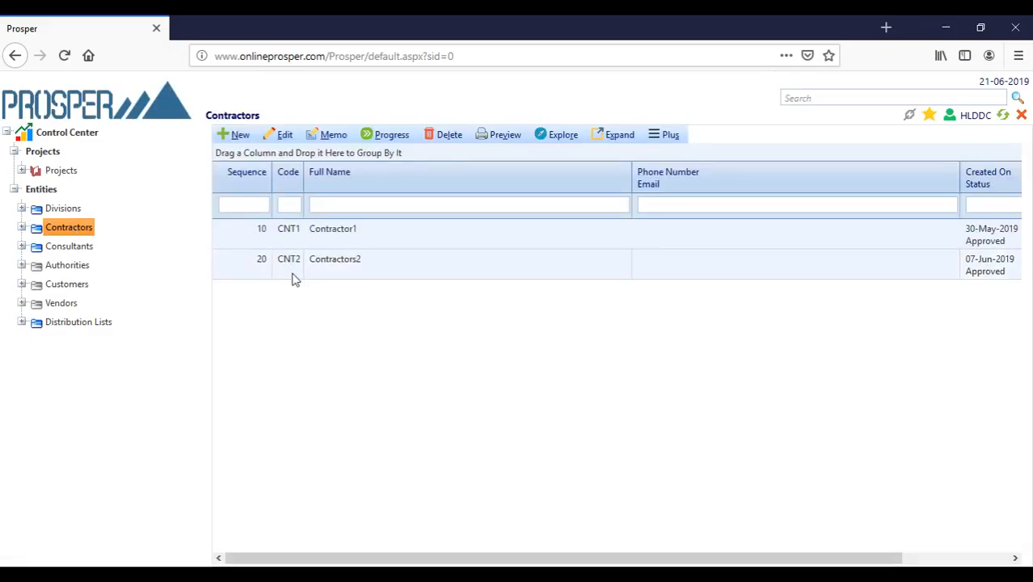
{"action": "left_click", "coordinate": [85, 249]}
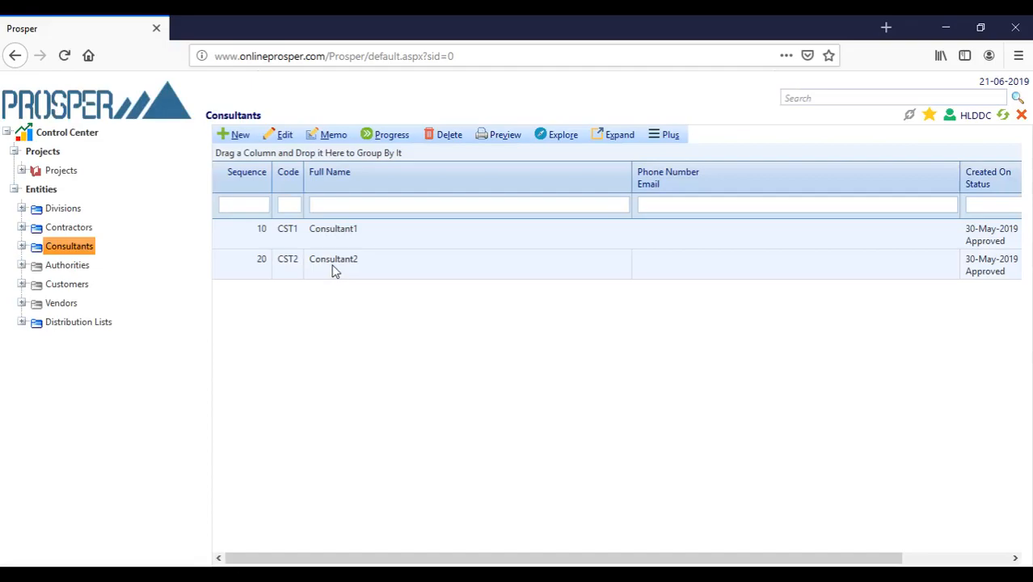
- Check the empty Authorities, Customers and Vendors lists, ending on the Distribution Lists
{"action": "left_click", "coordinate": [70, 268]}
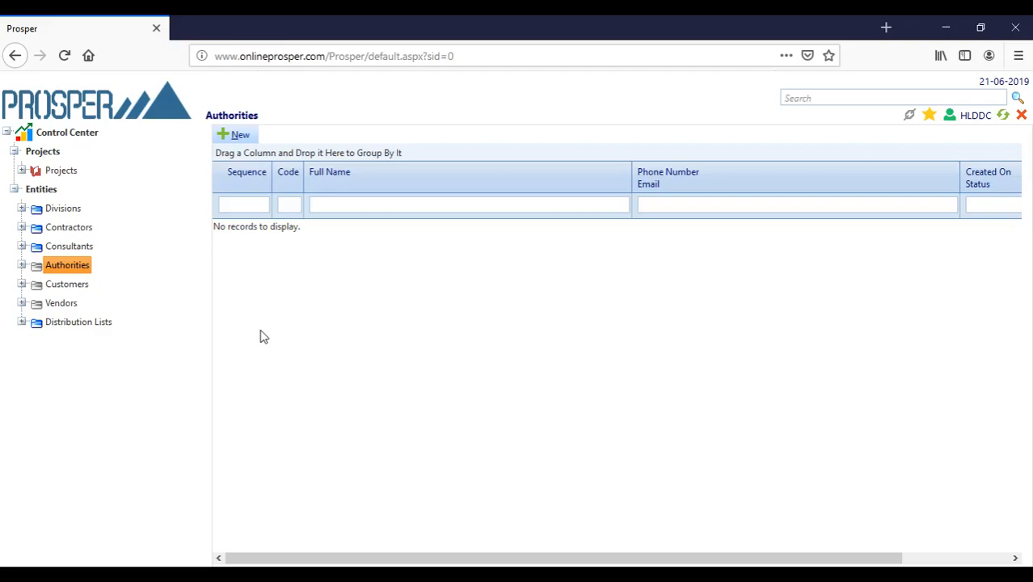
{"action": "left_click", "coordinate": [69, 293]}
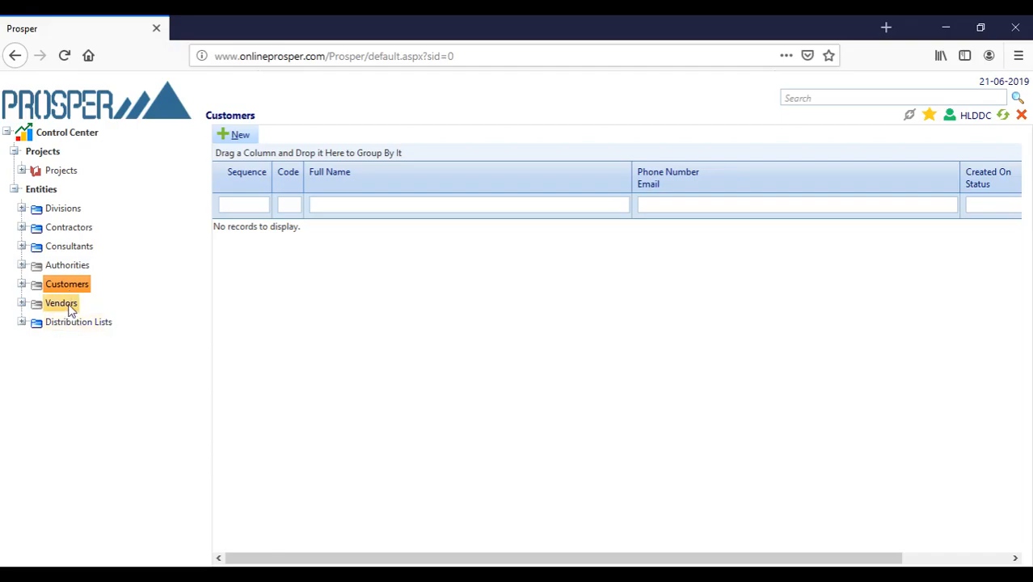
{"action": "left_click", "coordinate": [69, 306]}
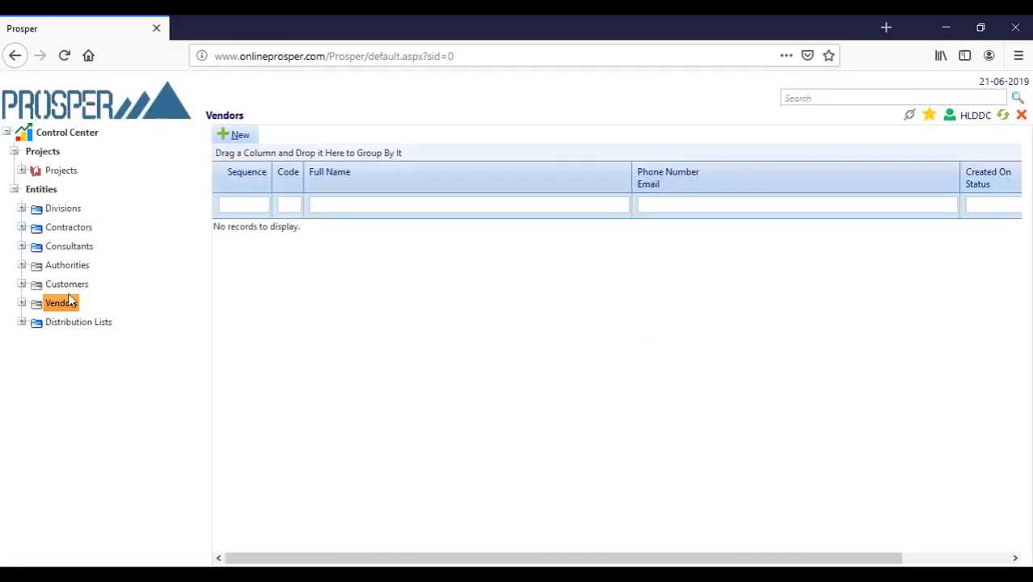
{"action": "left_click", "coordinate": [82, 330]}
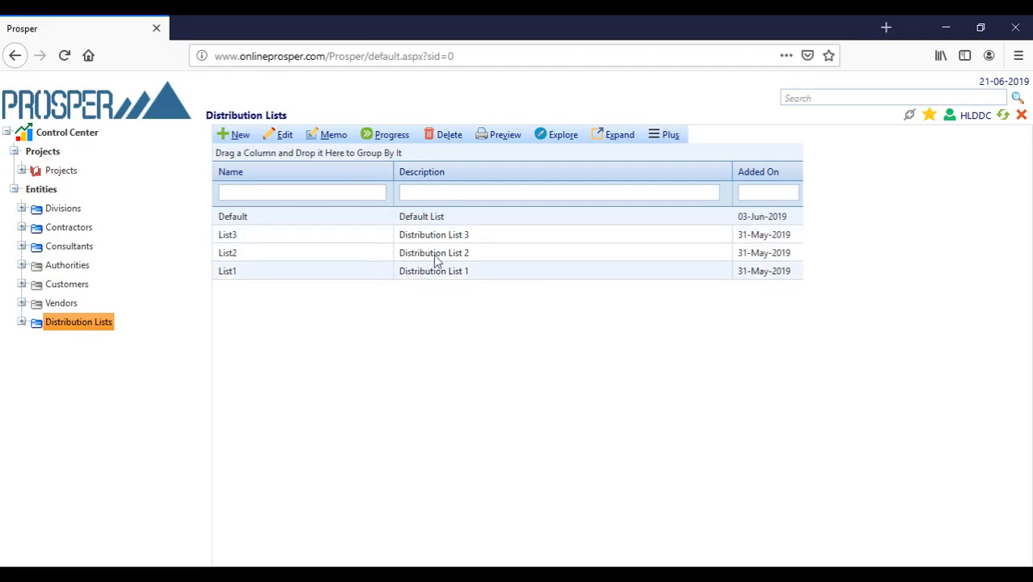
- Check List3's recipients, return to Distribution Lists, then show all ten Projects
{"action": "double_click", "coordinate": [272, 235]}
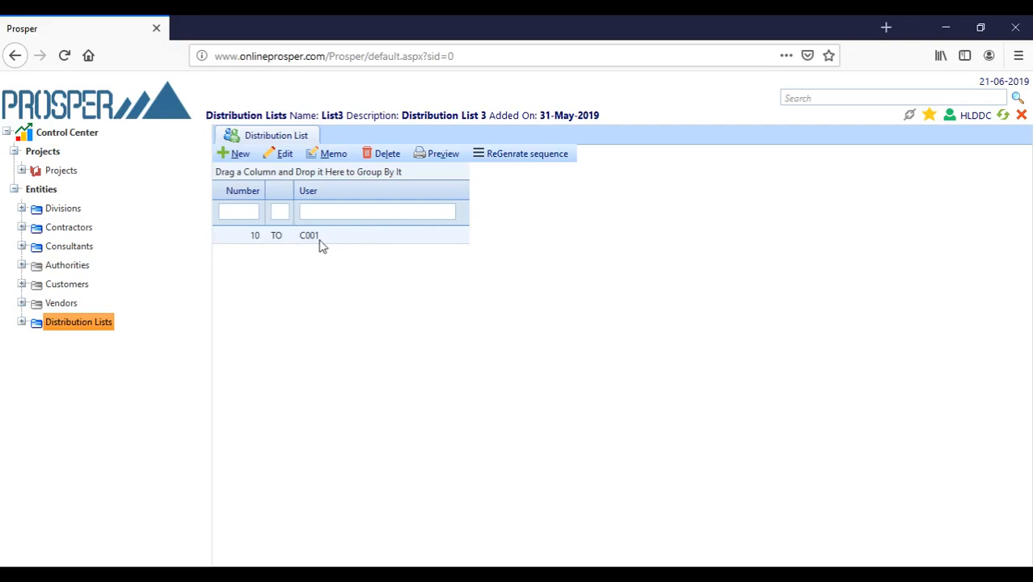
{"action": "left_click", "coordinate": [92, 327]}
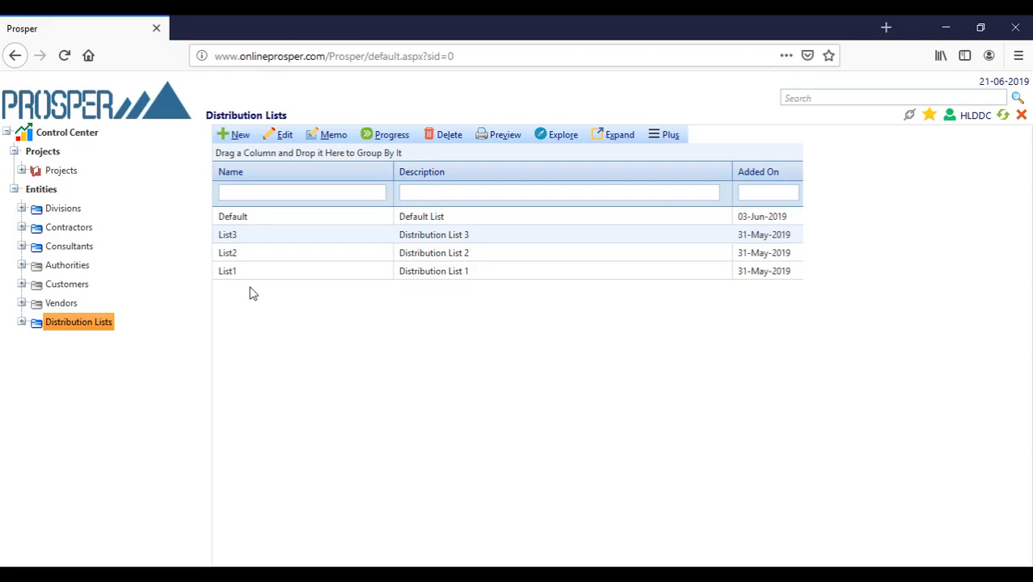
{"action": "left_click", "coordinate": [61, 171]}
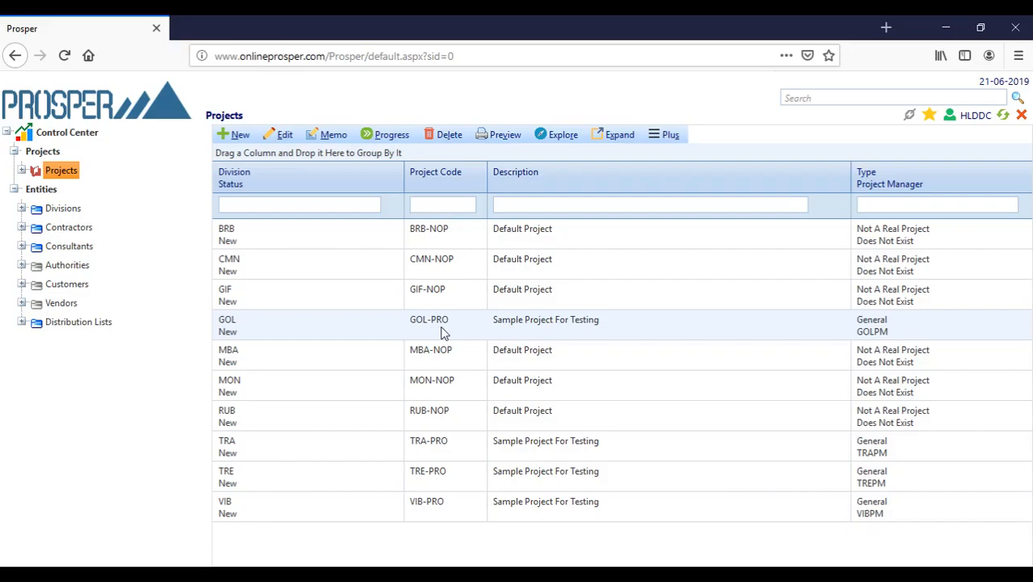
{"action": "left_click", "coordinate": [517, 367]}
{"action": "left_click", "coordinate": [427, 389]}
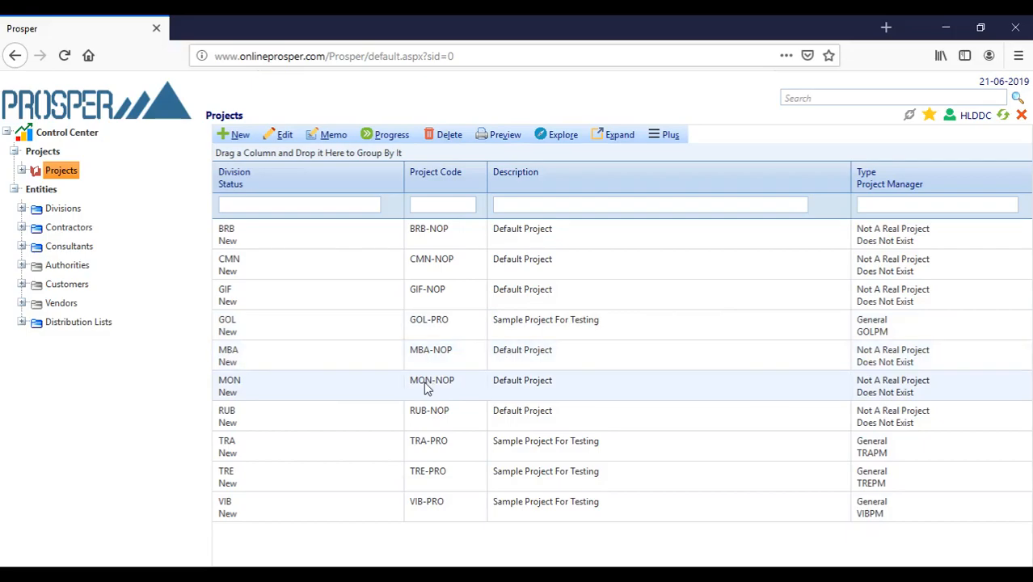
{"action": "left_click", "coordinate": [429, 419]}
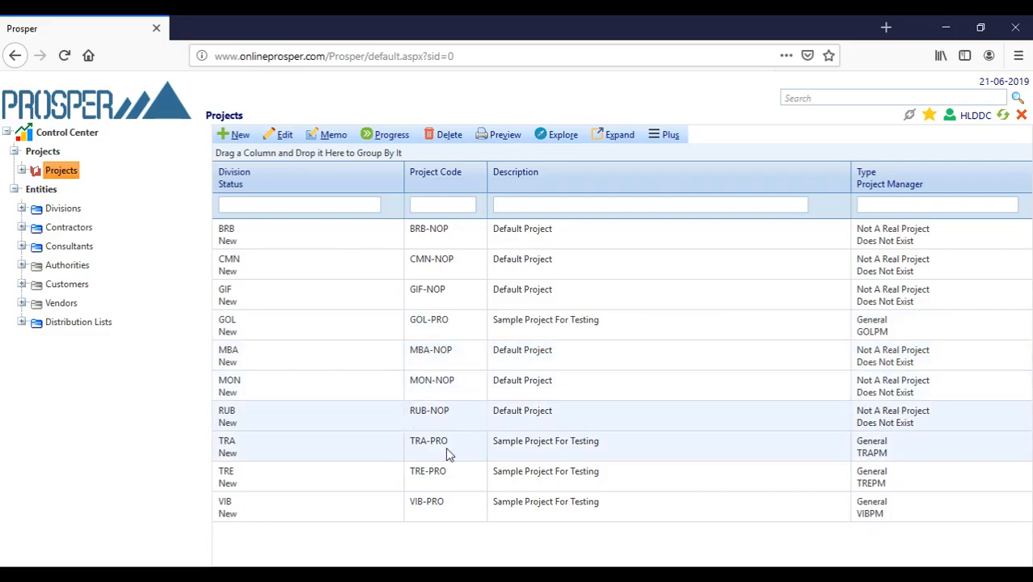
{"action": "left_click", "coordinate": [436, 442]}
{"action": "left_click", "coordinate": [433, 473]}
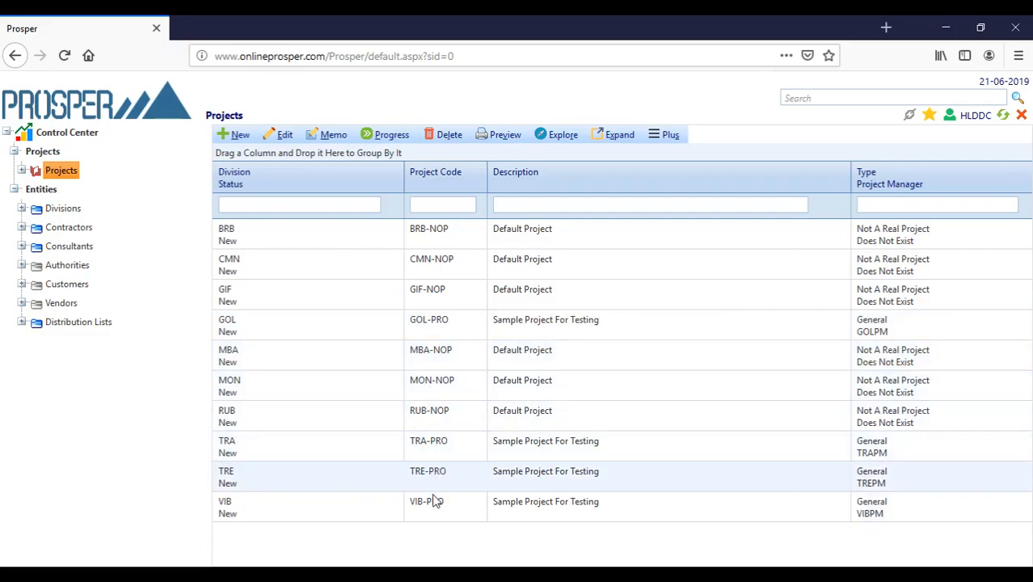
{"action": "left_click", "coordinate": [433, 514]}
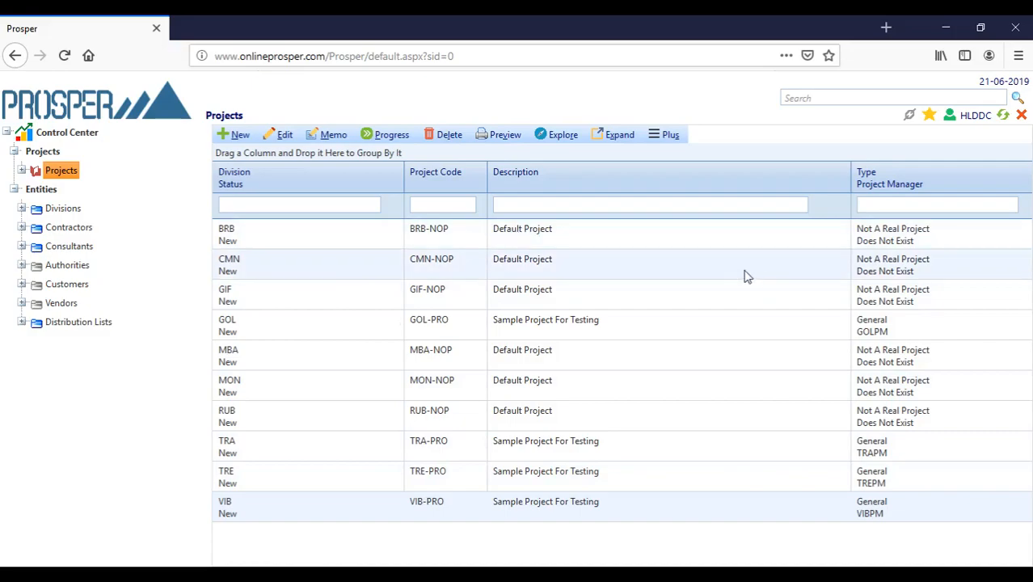
{"action": "double_click", "coordinate": [902, 234]}
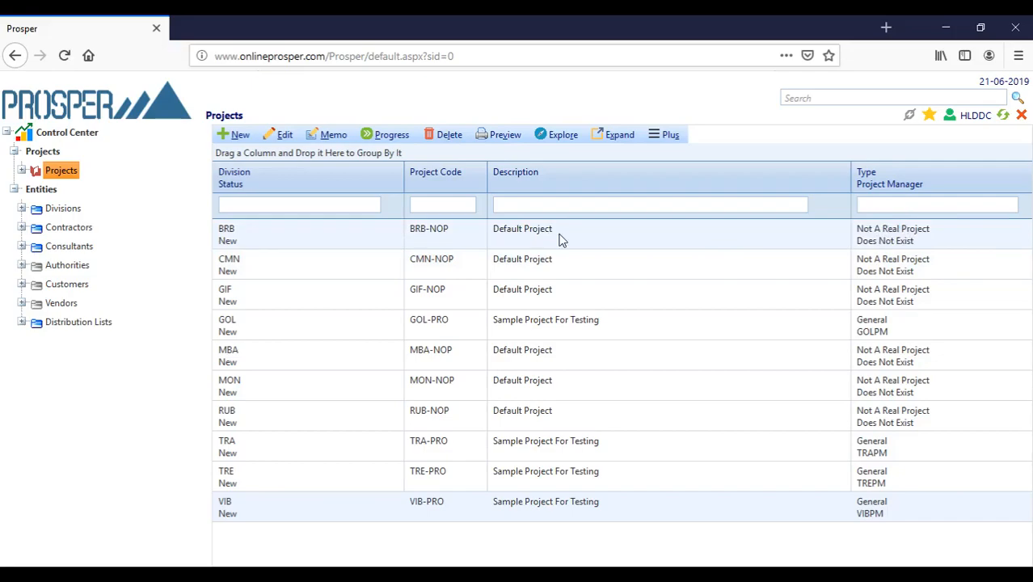
{"action": "left_click", "coordinate": [459, 328]}
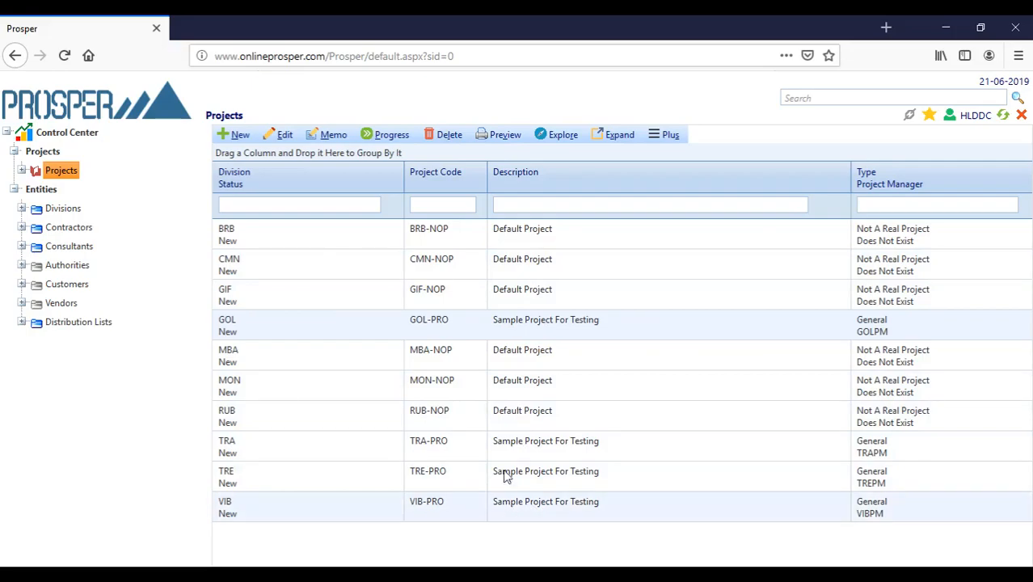
{"action": "left_click", "coordinate": [255, 240]}
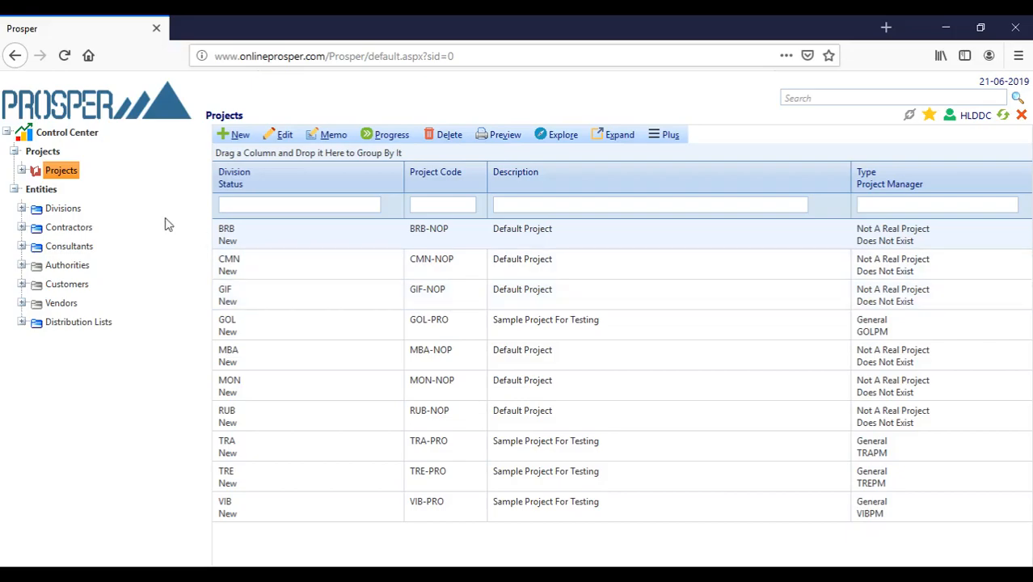
- Show BRB-NOP's three existing letters and create a blank new letter dated 21-Jun-2019
{"action": "double_click", "coordinate": [270, 242]}
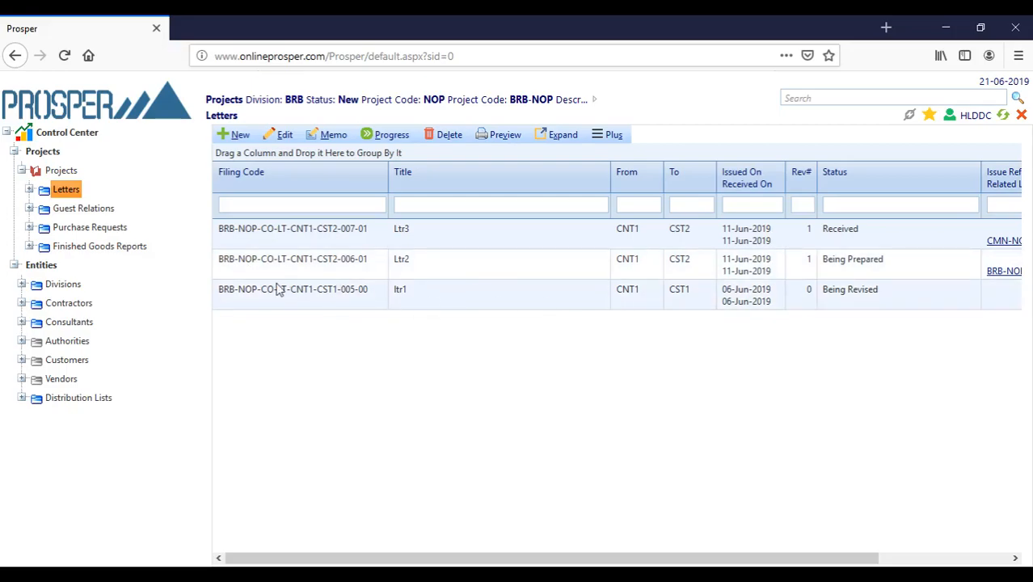
{"action": "double_click", "coordinate": [271, 245]}
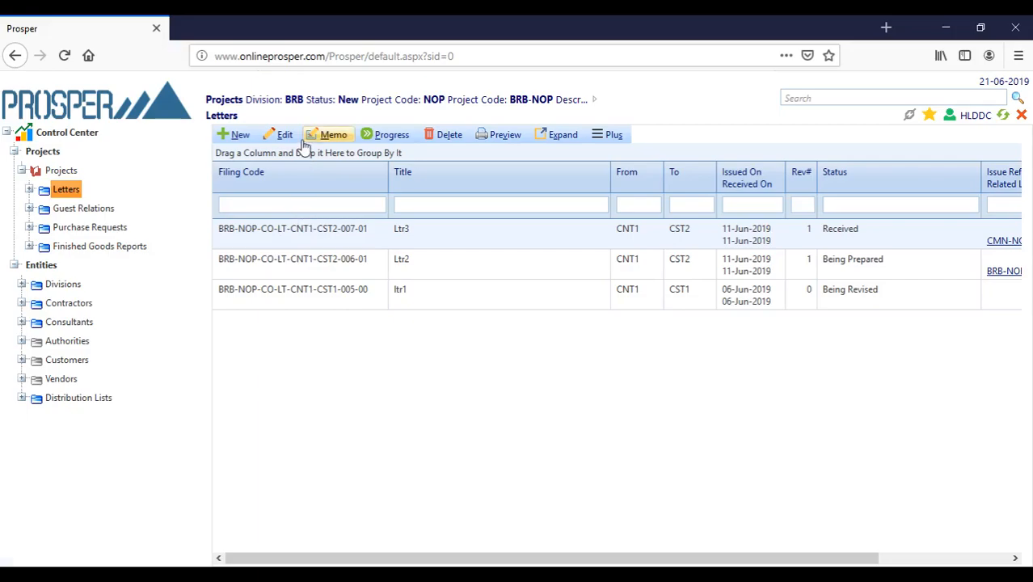
{"action": "left_click", "coordinate": [243, 136]}
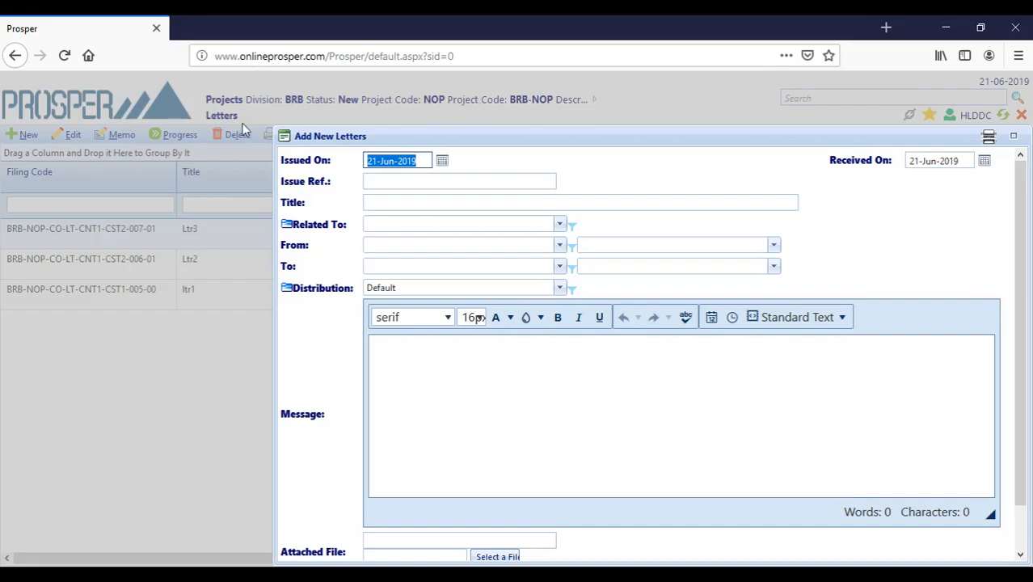
- Enter Issue Ref 'Testing 123' and title 'I'm just testing the system'
{"action": "left_click", "coordinate": [402, 179]}
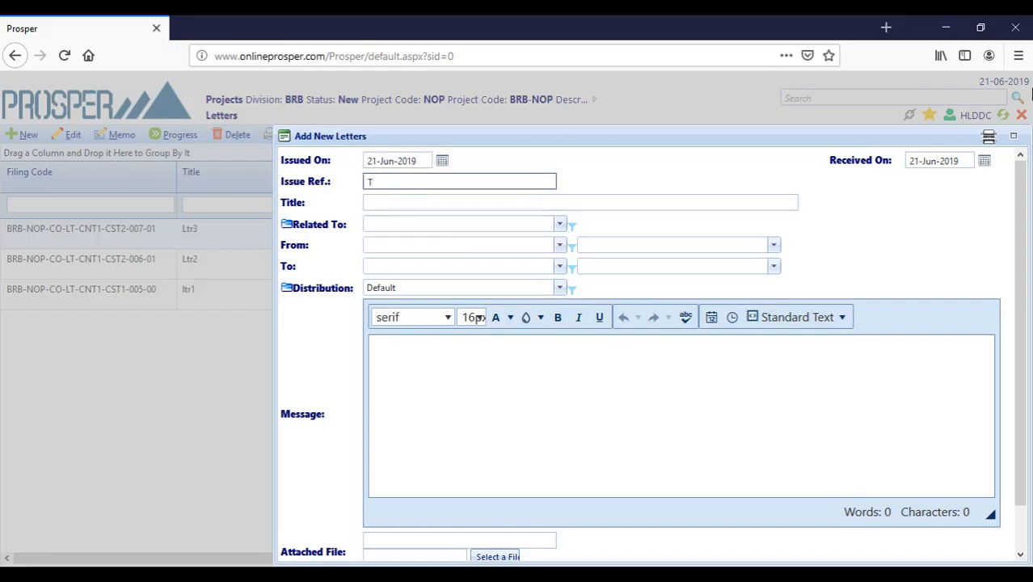
{"action": "type", "text": "Testing 123"}
{"action": "left_click", "coordinate": [390, 202]}
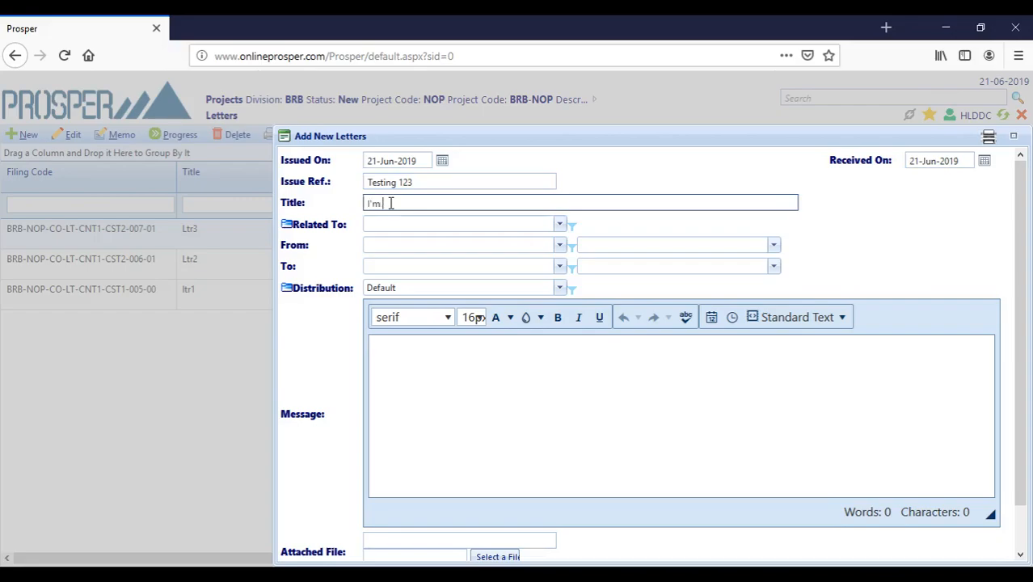
{"action": "type", "text": "I'm just testing the system"}
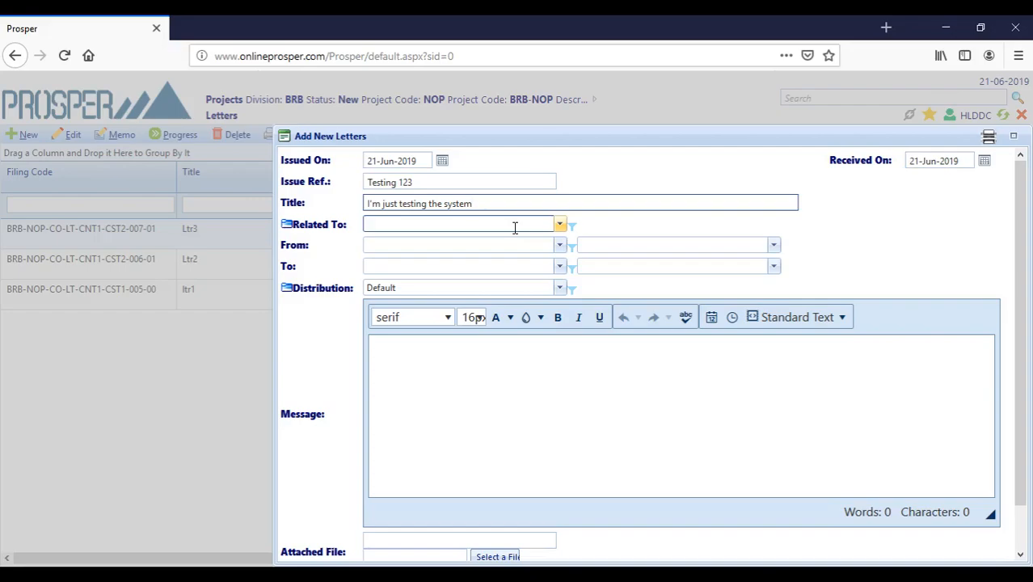
- Set the letter's sender to CST1 and list that sender's users
{"action": "left_click", "coordinate": [559, 246]}
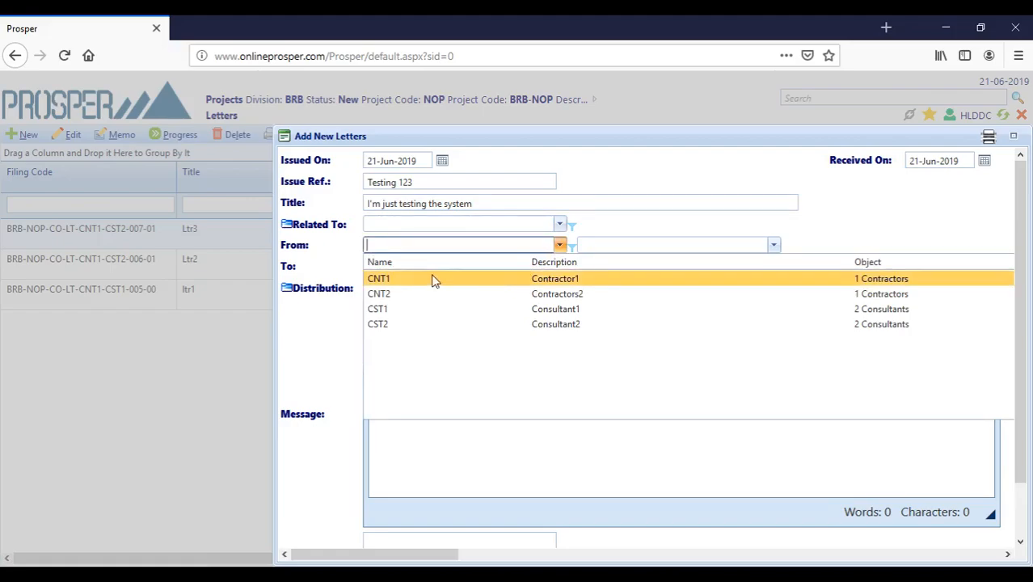
{"action": "left_click", "coordinate": [443, 317]}
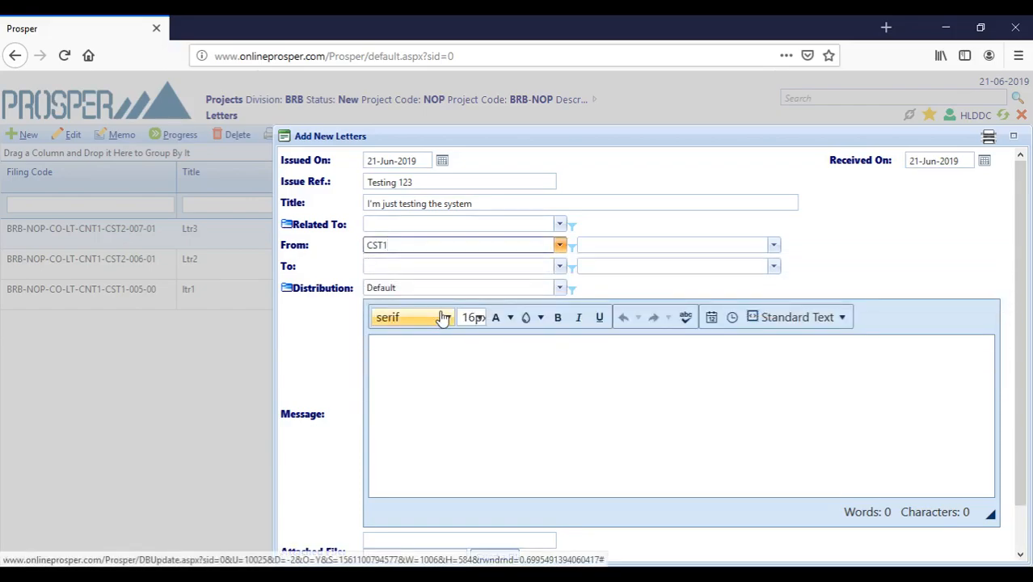
{"action": "left_click", "coordinate": [774, 252]}
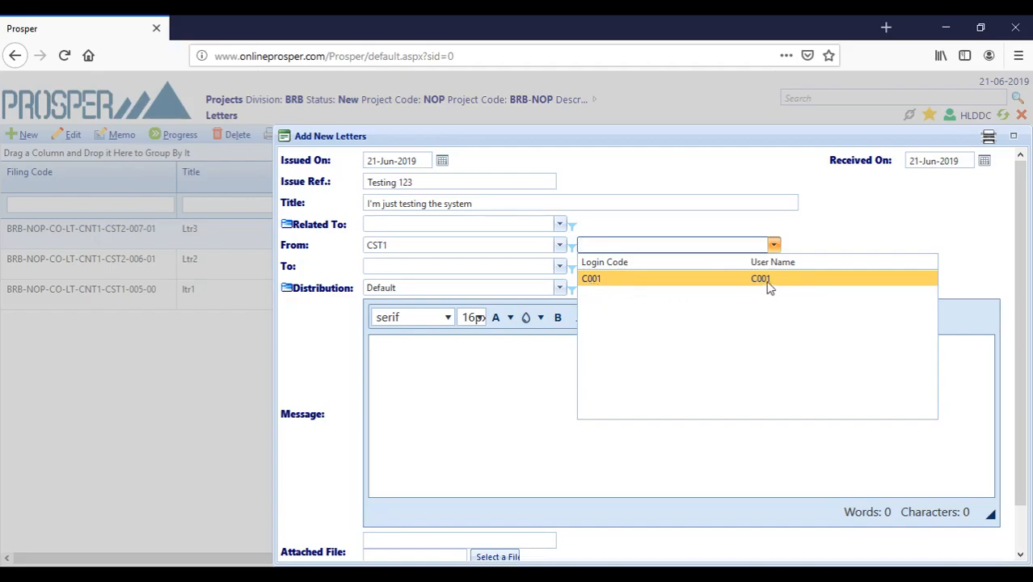
- Set the sender user to C001, the recipient to CNT1, and the recipient user to SAH2
{"action": "left_click", "coordinate": [670, 279]}
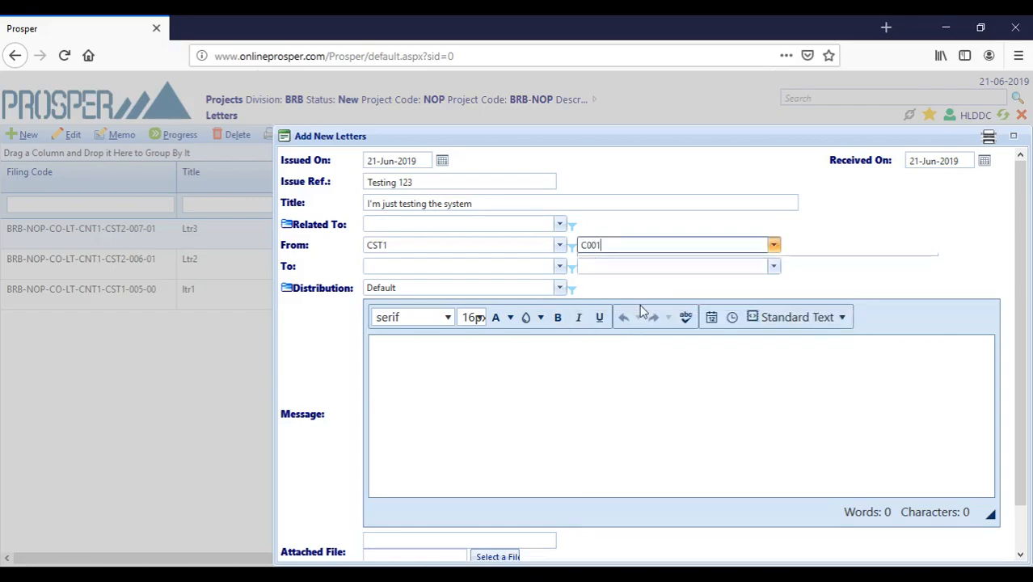
{"action": "left_click", "coordinate": [556, 266]}
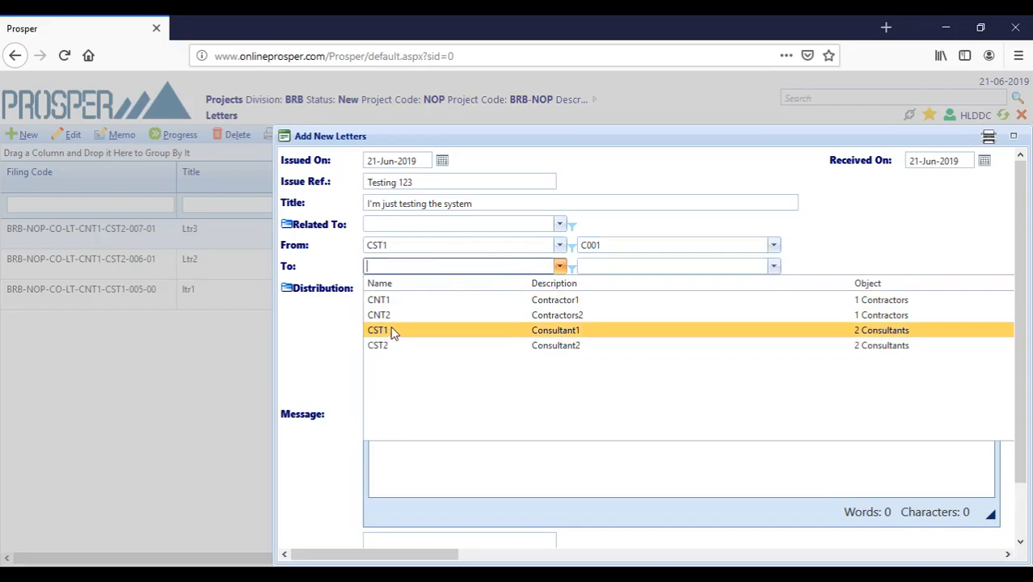
{"action": "left_click", "coordinate": [426, 300]}
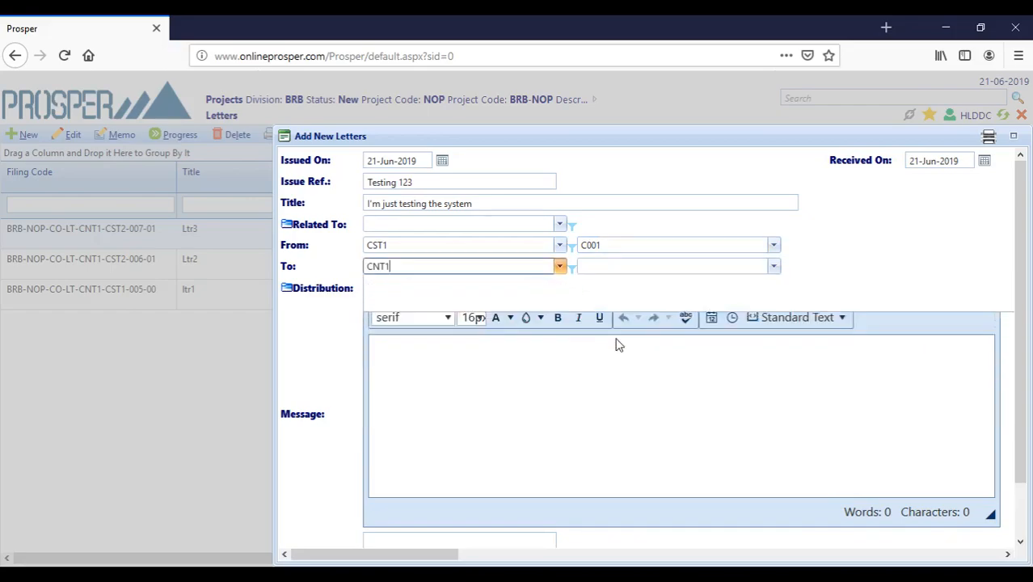
{"action": "left_click", "coordinate": [774, 269]}
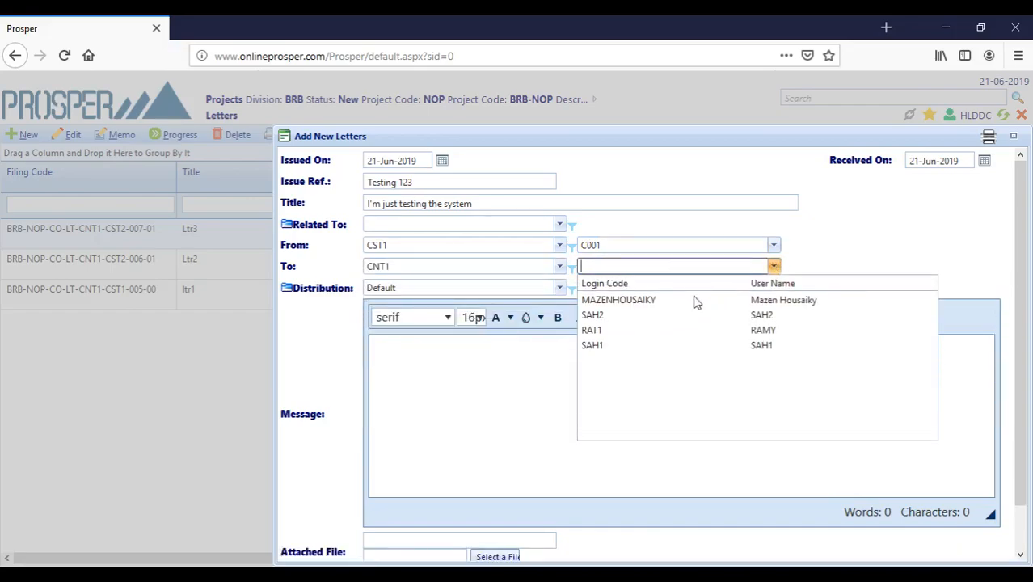
{"action": "left_click", "coordinate": [618, 318]}
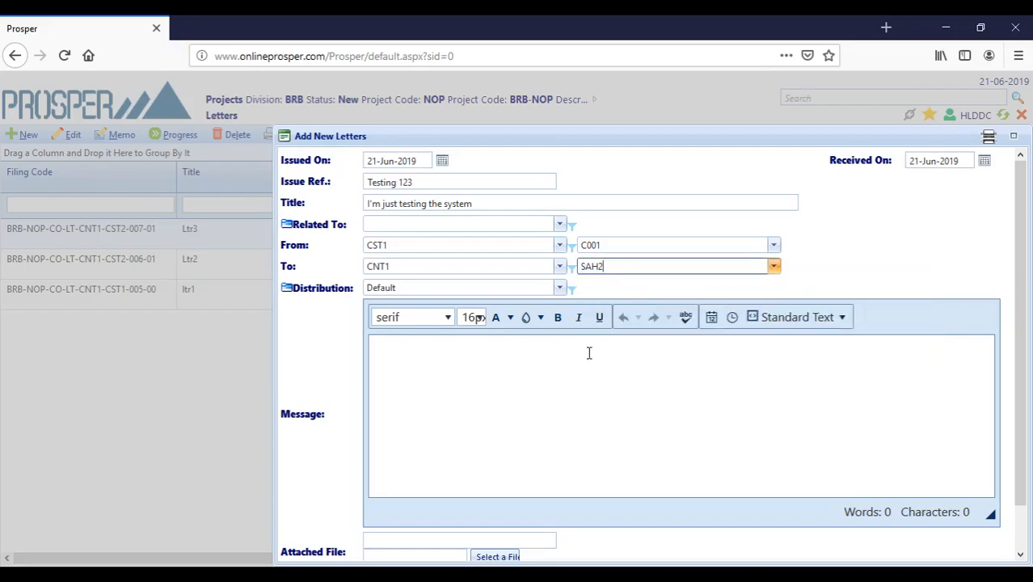
{"action": "left_click", "coordinate": [559, 289]}
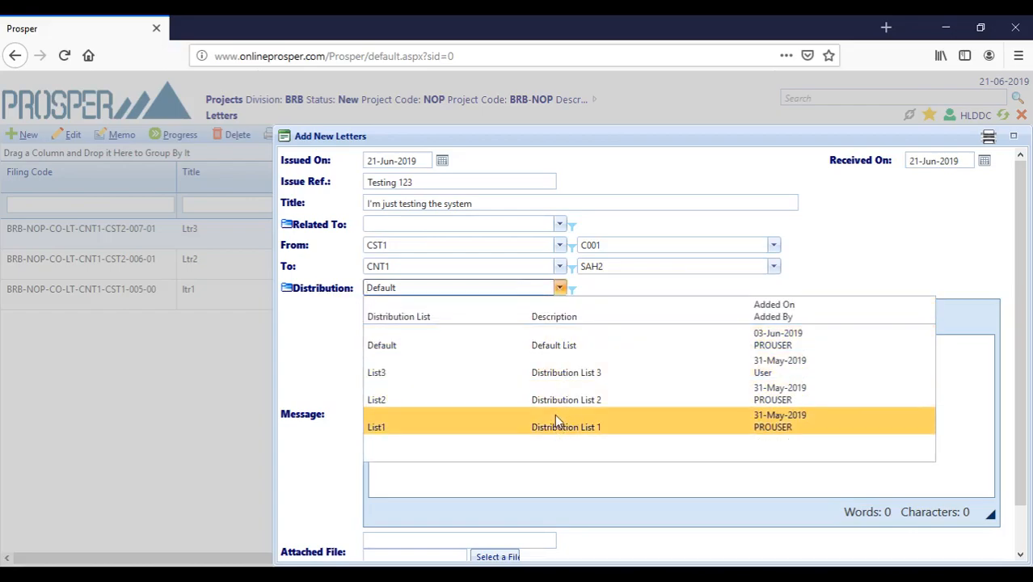
- Keep Default distribution and write 'This letter was delivered to SHIFT BRB for a testing reason', bolding 'delivered'
{"action": "left_click", "coordinate": [421, 347]}
{"action": "left_click", "coordinate": [567, 358]}
{"action": "type", "text": "Th"}
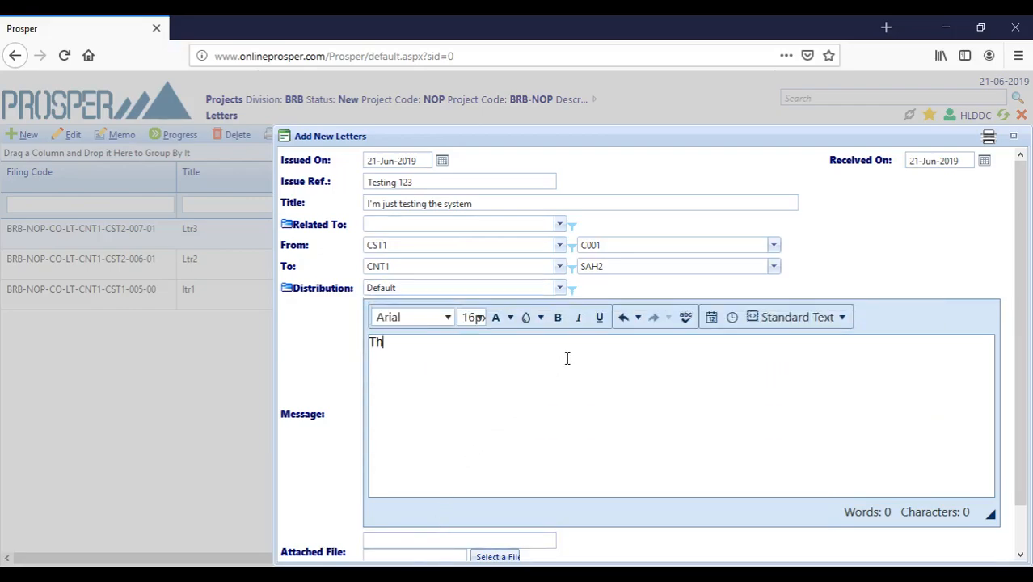
{"action": "type", "text": "is letter was"}
{"action": "key", "text": "ctrl+b"}
{"action": "type", "text": "s"}
{"action": "key", "text": "ctrl+b"}
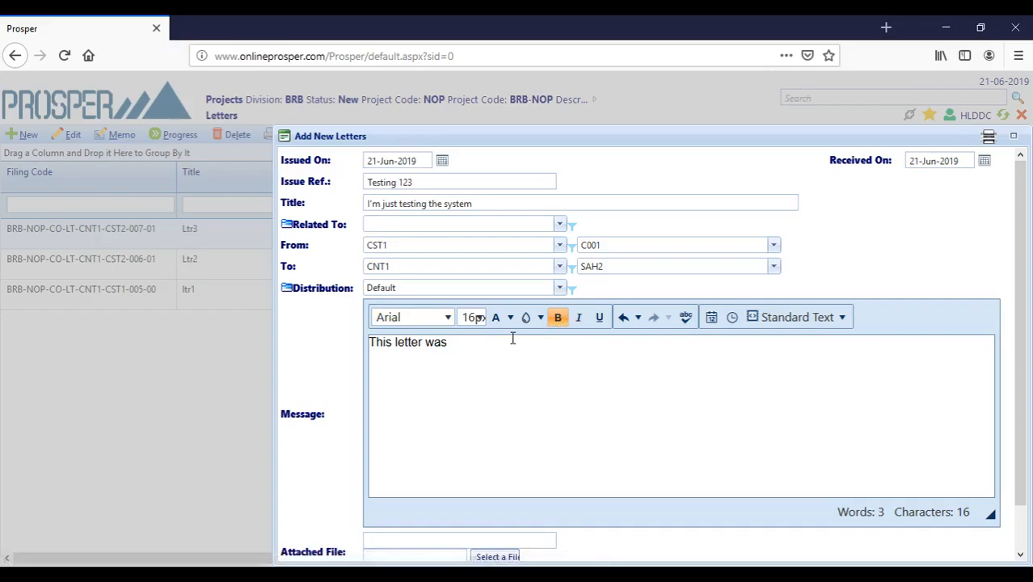
{"action": "type", "text": "delivered"}
{"action": "left_click", "coordinate": [561, 319]}
{"action": "type", "text": "to SHIFT BR"}
{"action": "type", "text": "B for a testing reason"}
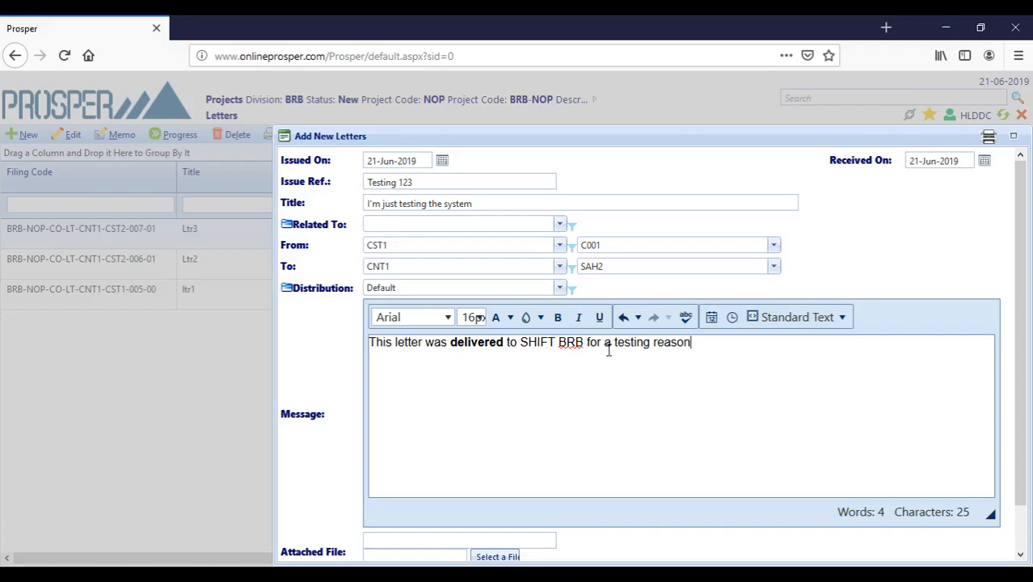
- Format the word 'reason' in the message as italic at 48px
{"action": "double_click", "coordinate": [661, 342]}
{"action": "left_click", "coordinate": [578, 318]}
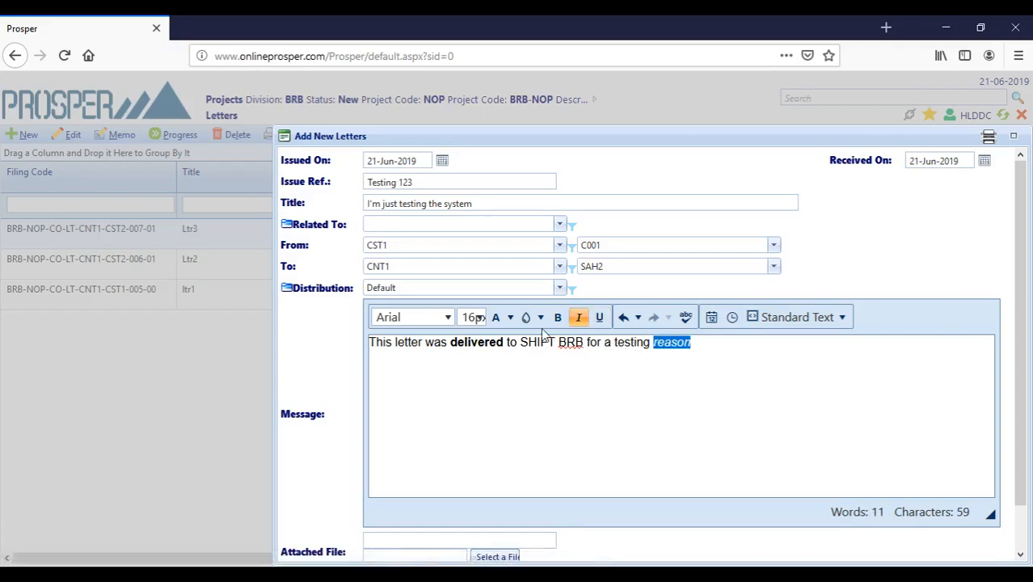
{"action": "left_click", "coordinate": [474, 316]}
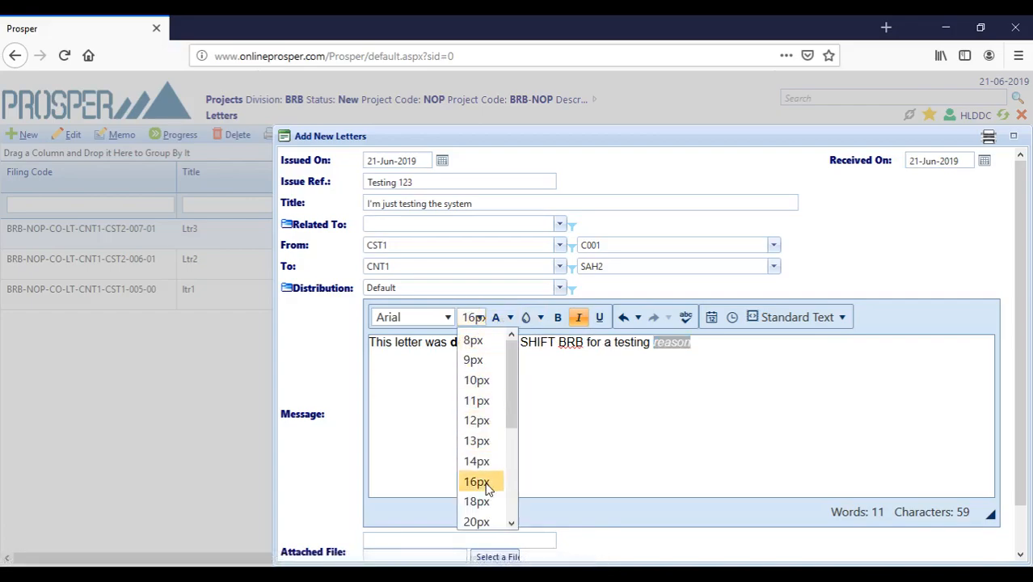
{"action": "left_click", "coordinate": [482, 482]}
{"action": "left_click", "coordinate": [473, 318]}
{"action": "scroll", "coordinate": [477, 453], "scroll_direction": "down", "scroll_amount": 3}
{"action": "left_click", "coordinate": [479, 497]}
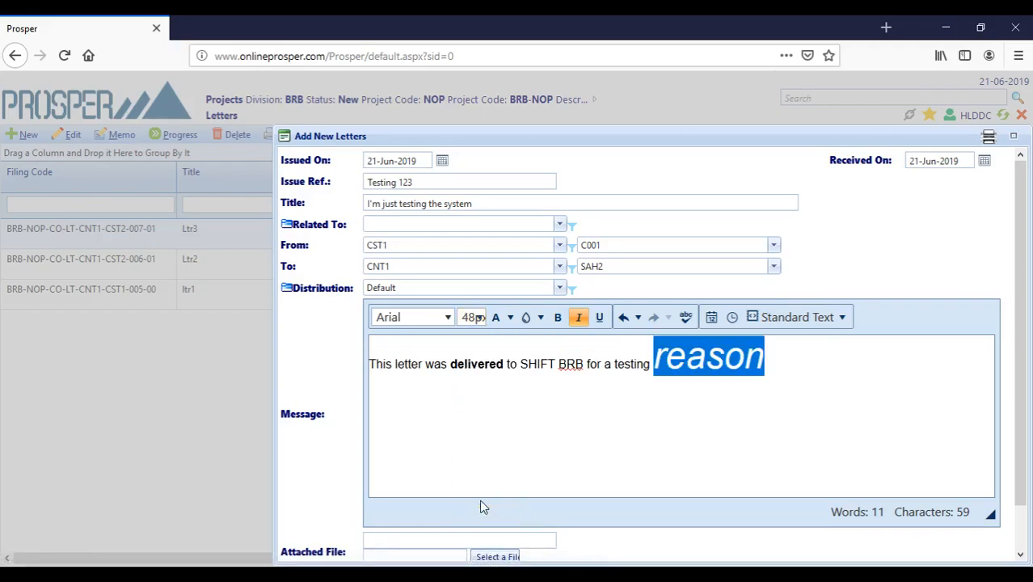
{"action": "left_click", "coordinate": [685, 428]}
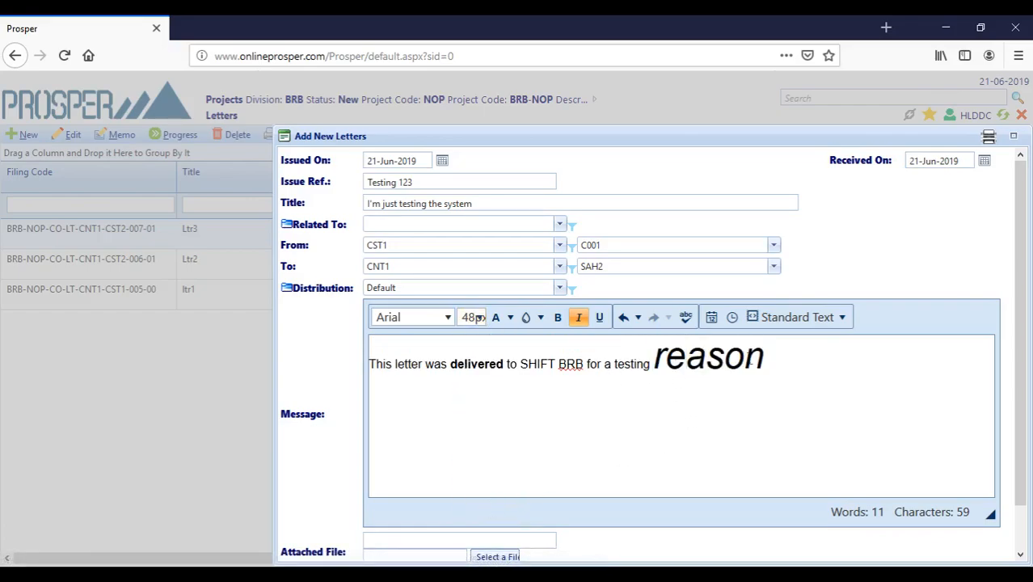
{"action": "left_click", "coordinate": [685, 321]}
- Ignore the flagged word BRB and acknowledge the spell-check completion notice
{"action": "left_click", "coordinate": [685, 317]}
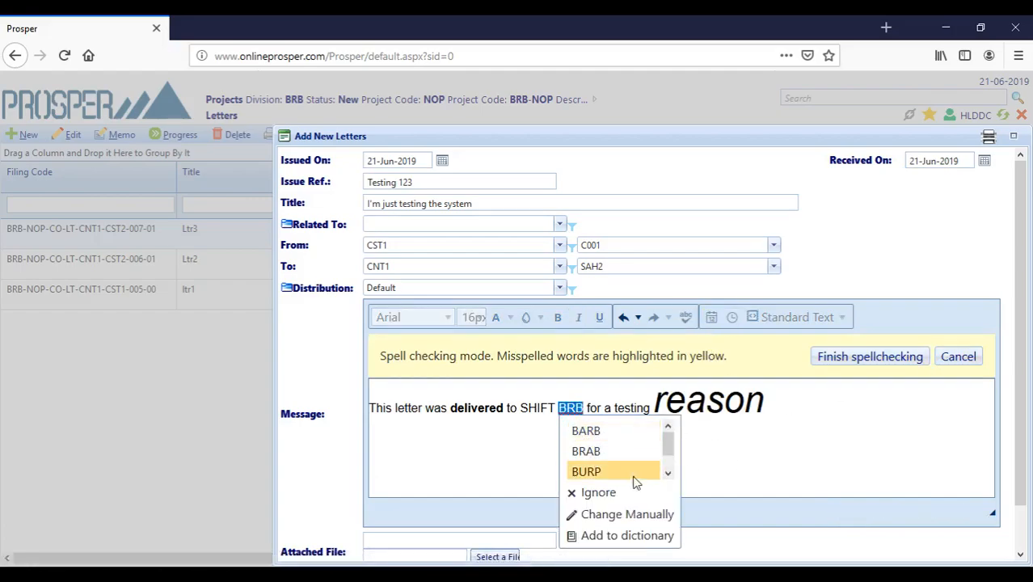
{"action": "left_click", "coordinate": [584, 493]}
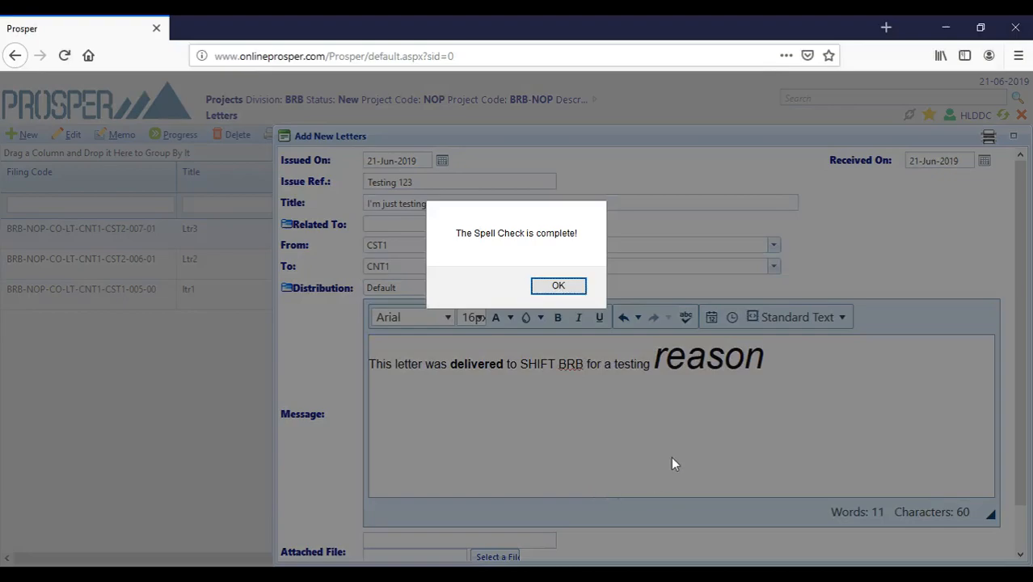
{"action": "left_click", "coordinate": [566, 289]}
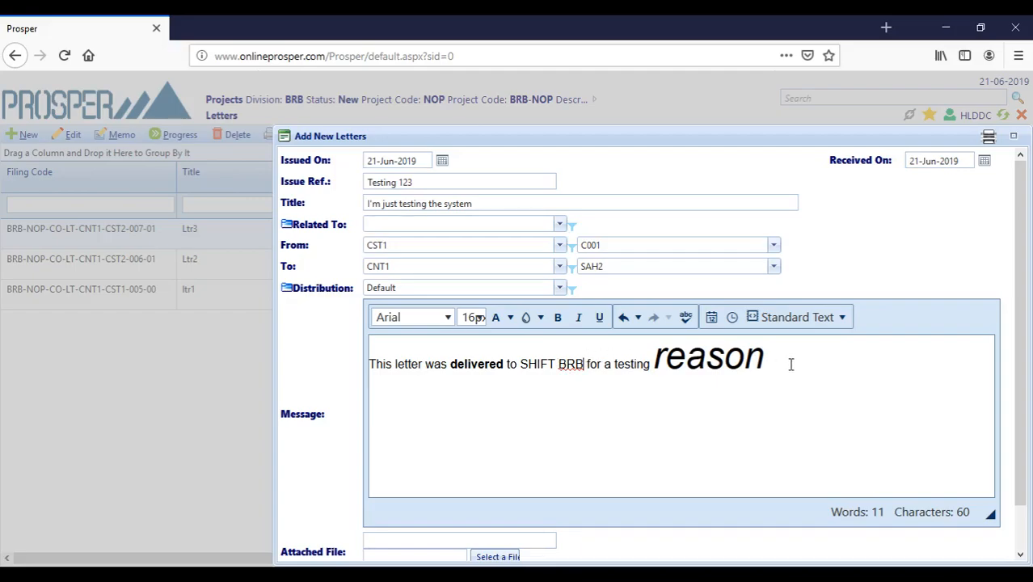
{"action": "double_click", "coordinate": [409, 364]}
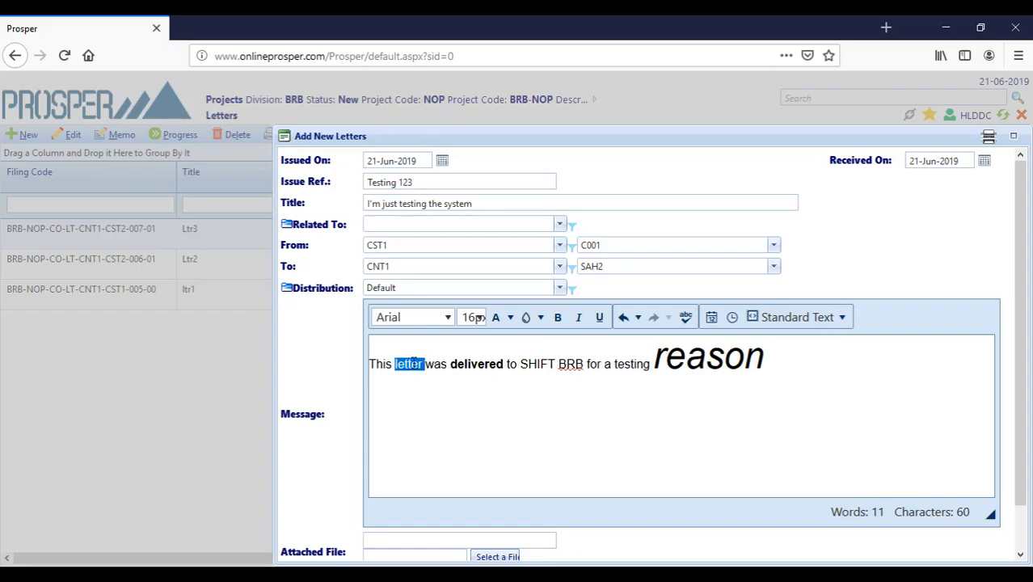
- Give the word 'letter' a red highlight
{"action": "left_click", "coordinate": [540, 318]}
{"action": "left_click", "coordinate": [543, 430]}
{"action": "left_click", "coordinate": [509, 318]}
{"action": "left_click", "coordinate": [461, 434]}
- Colour the word SHIFT dark blue
{"action": "double_click", "coordinate": [528, 366]}
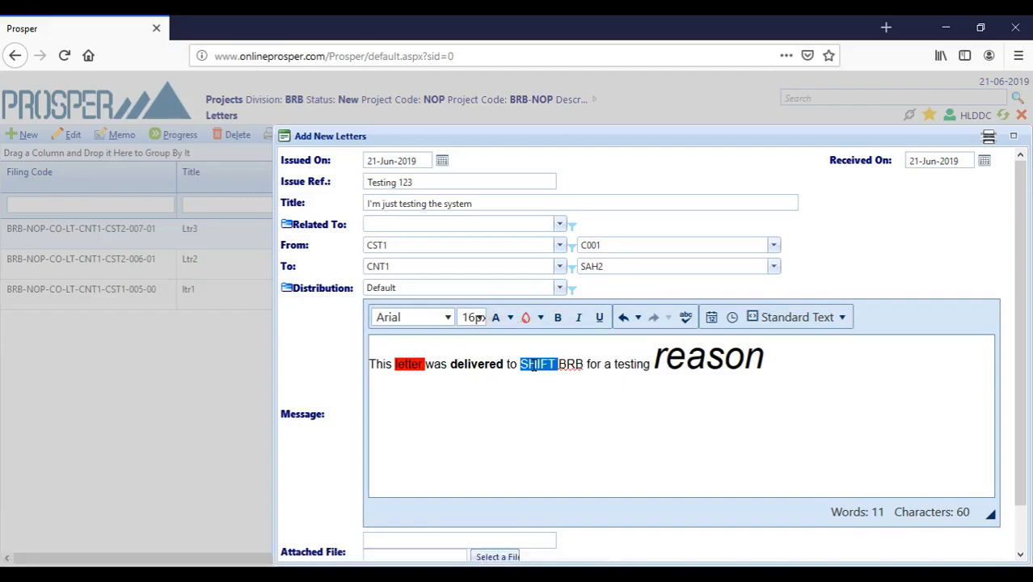
{"action": "left_click", "coordinate": [510, 318]}
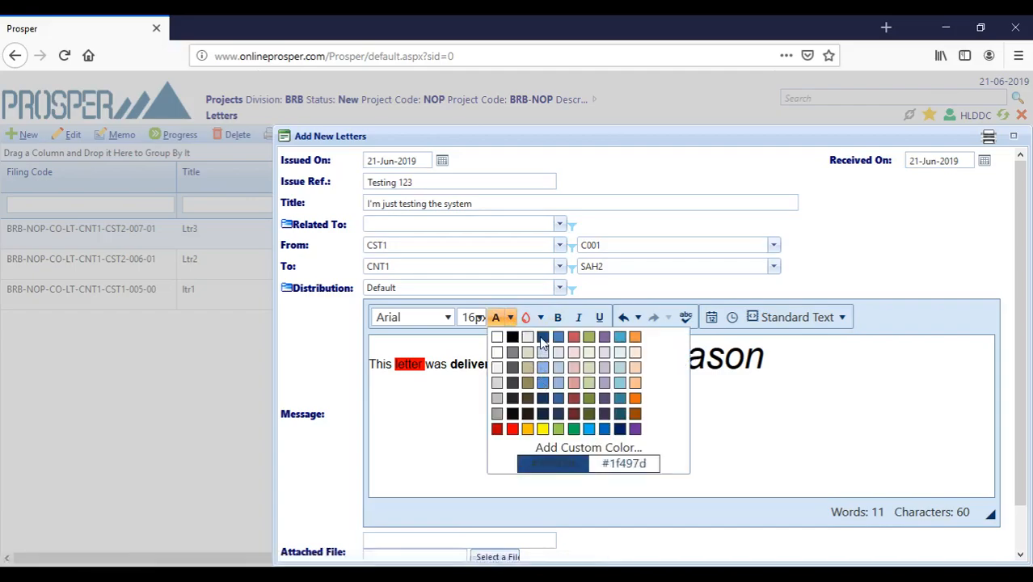
{"action": "left_click", "coordinate": [542, 337]}
{"action": "left_click", "coordinate": [825, 453]}
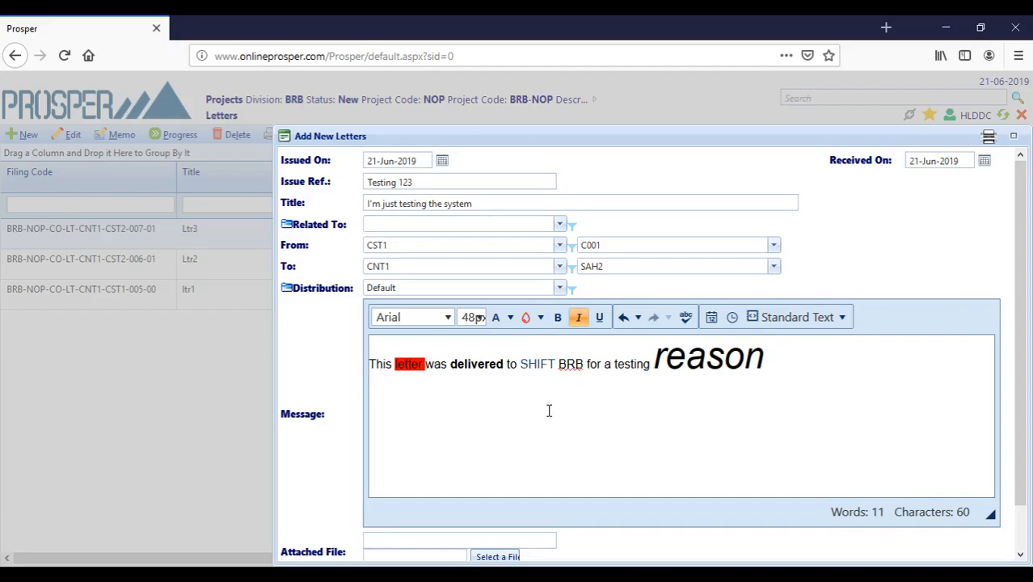
- Insert today's date after 'reason' and the current time on a new line below
{"action": "left_click", "coordinate": [711, 317]}
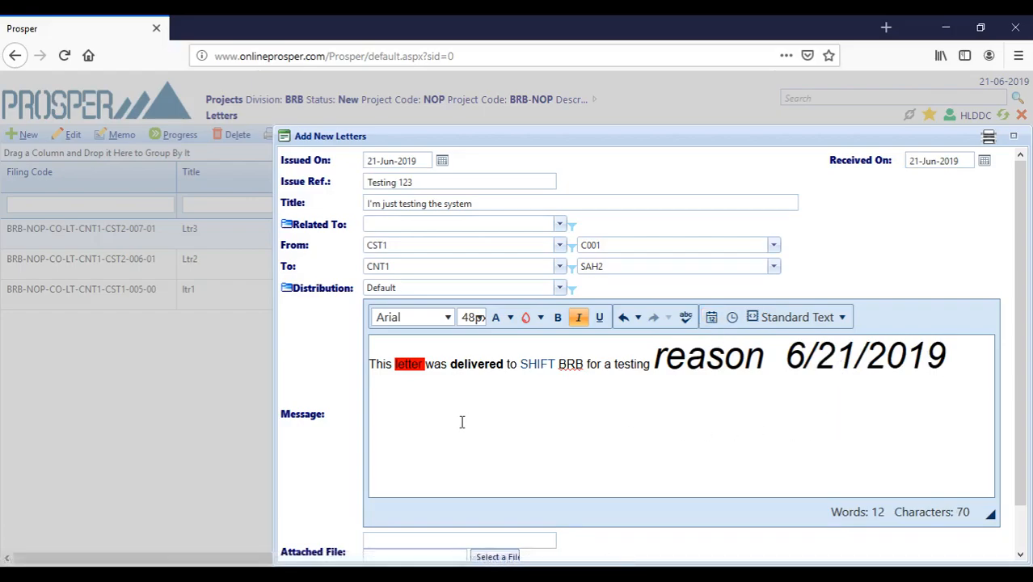
{"action": "key", "text": "Return"}
{"action": "left_click", "coordinate": [732, 318]}
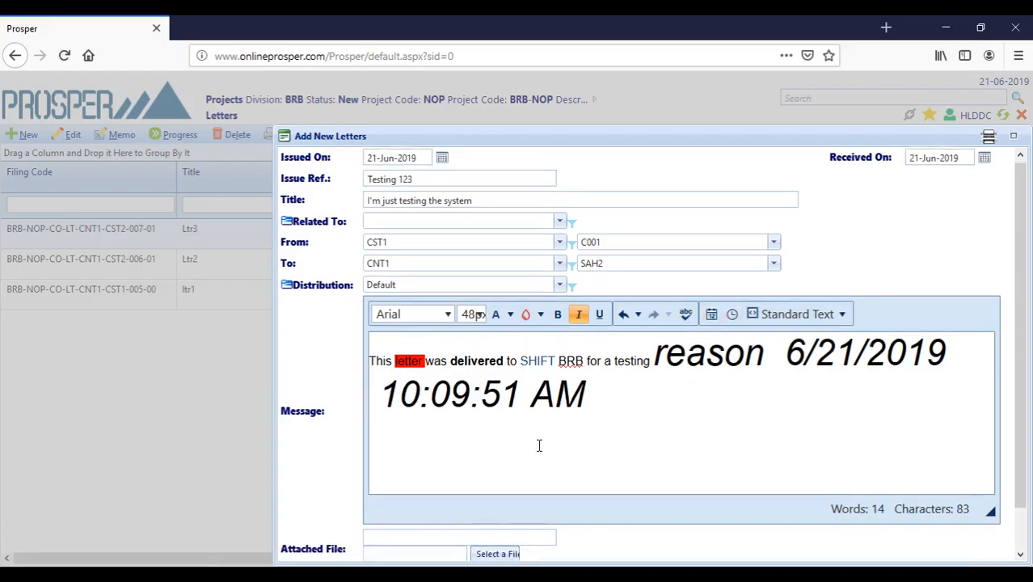
{"action": "scroll", "coordinate": [537, 449], "scroll_direction": "down", "scroll_amount": 2}
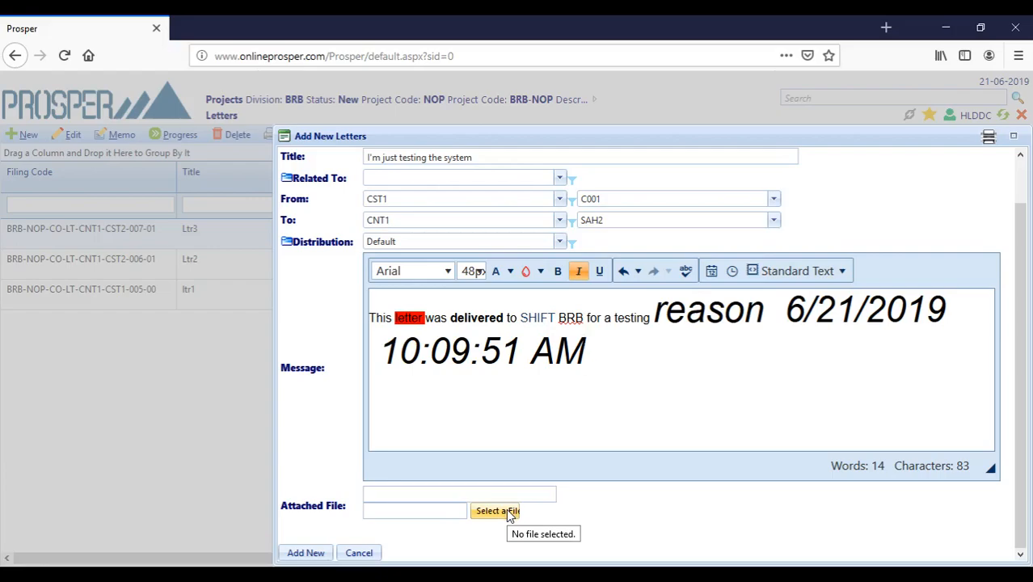
- Attach 'Immediate Opening 1 Sales.pdf' from OneDrive Documents and enter Att as the attachment name
{"action": "left_click", "coordinate": [506, 508]}
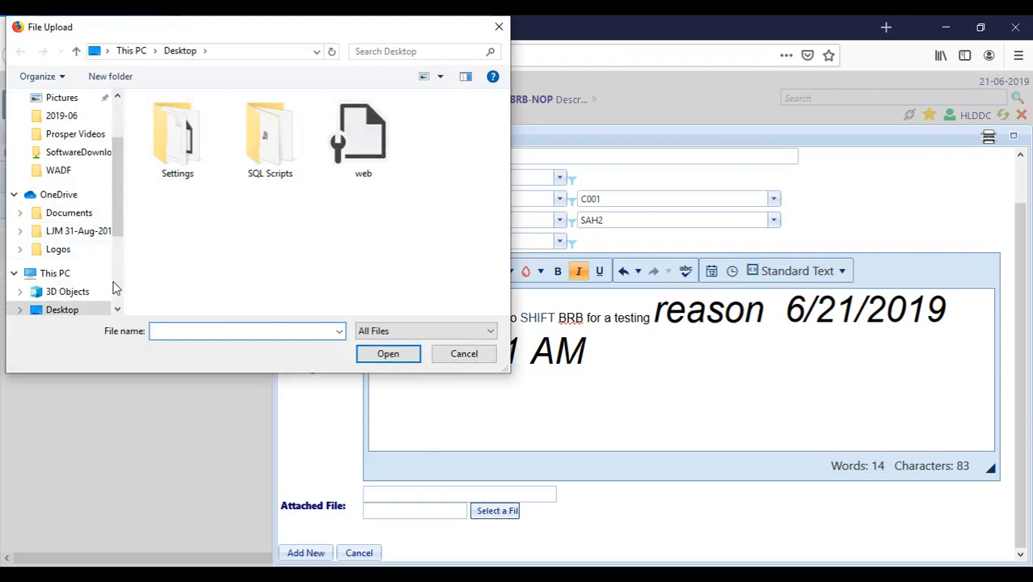
{"action": "left_click", "coordinate": [69, 213]}
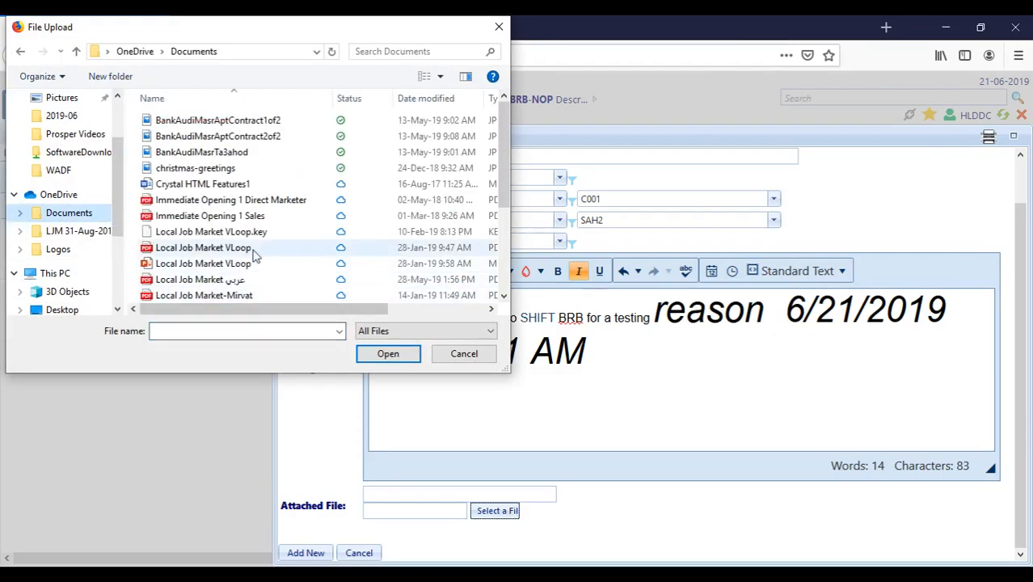
{"action": "left_click", "coordinate": [186, 218]}
{"action": "left_click", "coordinate": [388, 354]}
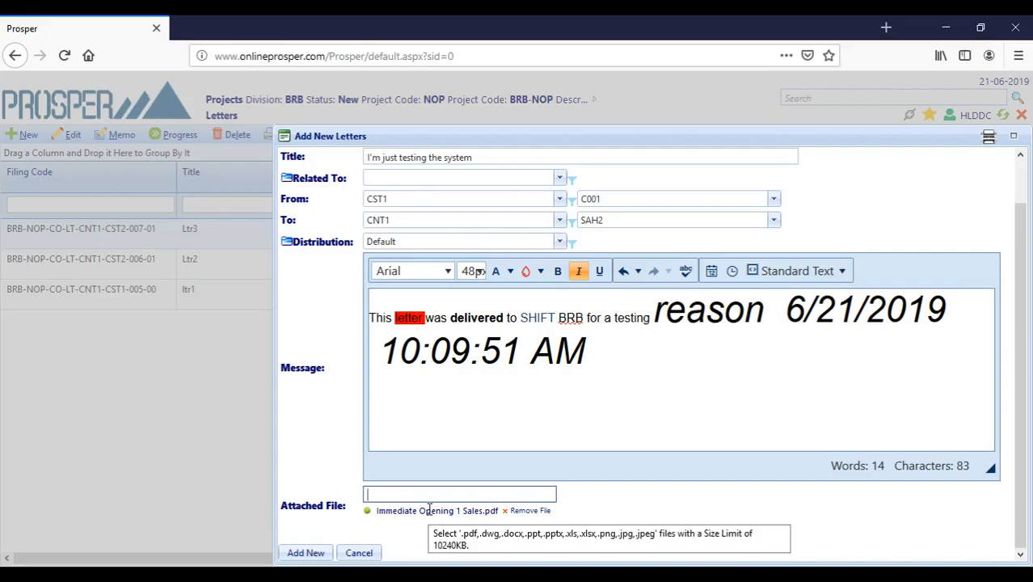
{"action": "type", "text": "tt"}
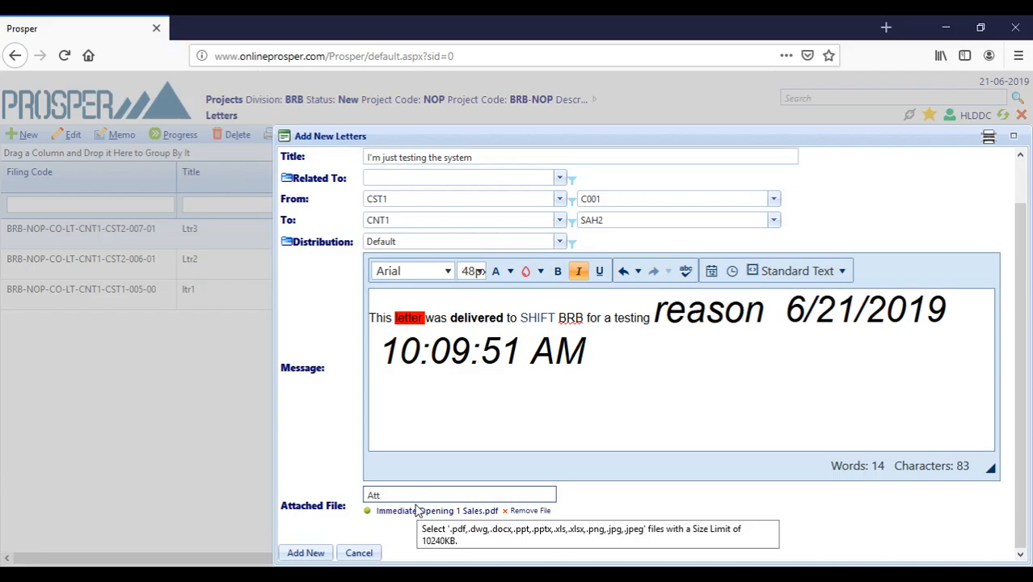
- Save the letter and check the new BRB-NOP-CO-LT-CST1-CNT1-008-00 row's columns in the Letters grid
{"action": "left_click", "coordinate": [321, 557]}
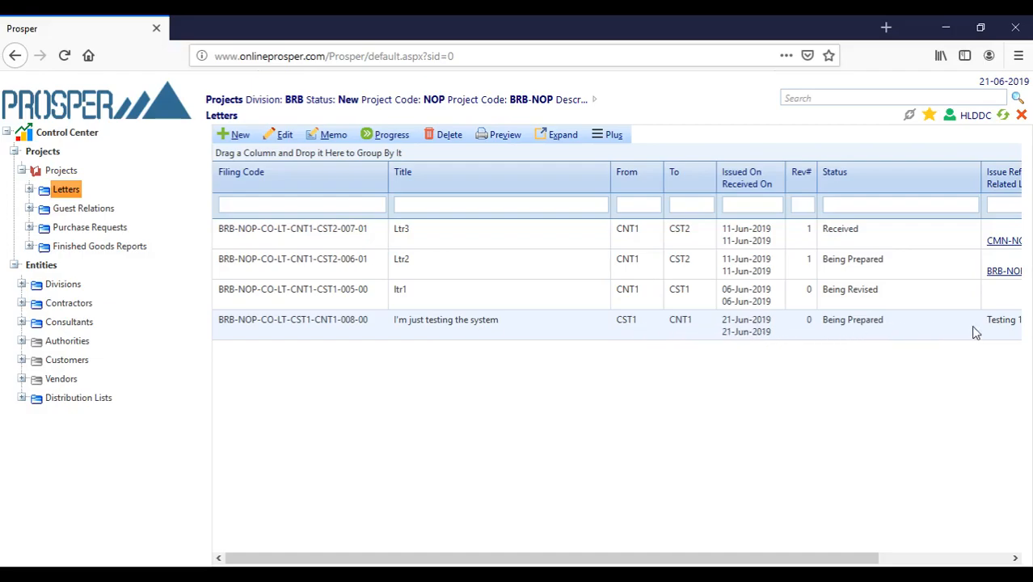
{"action": "left_click_drag", "start_coordinate": [697, 558], "coordinate": [909, 557]}
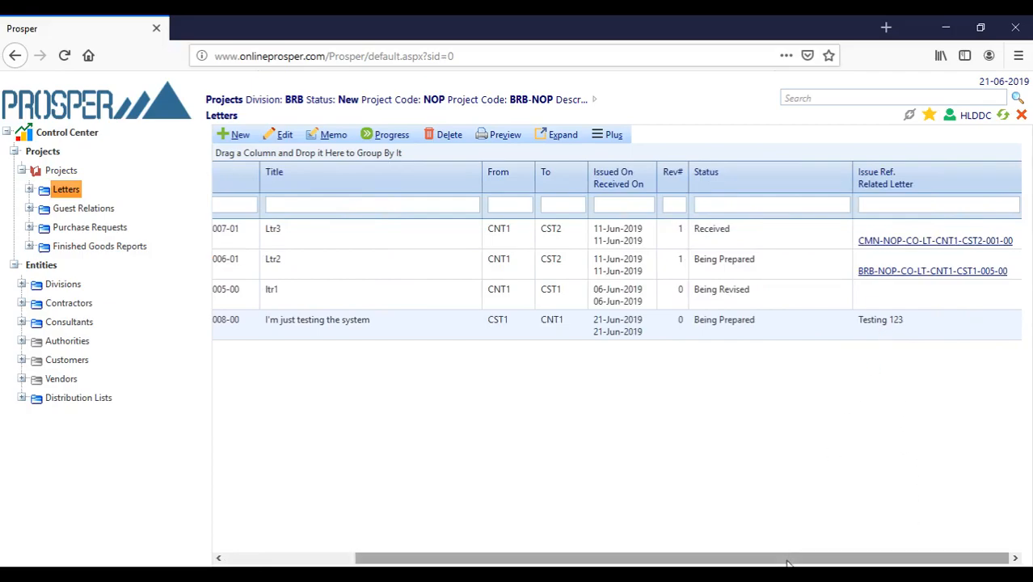
{"action": "left_click_drag", "start_coordinate": [788, 559], "coordinate": [514, 558]}
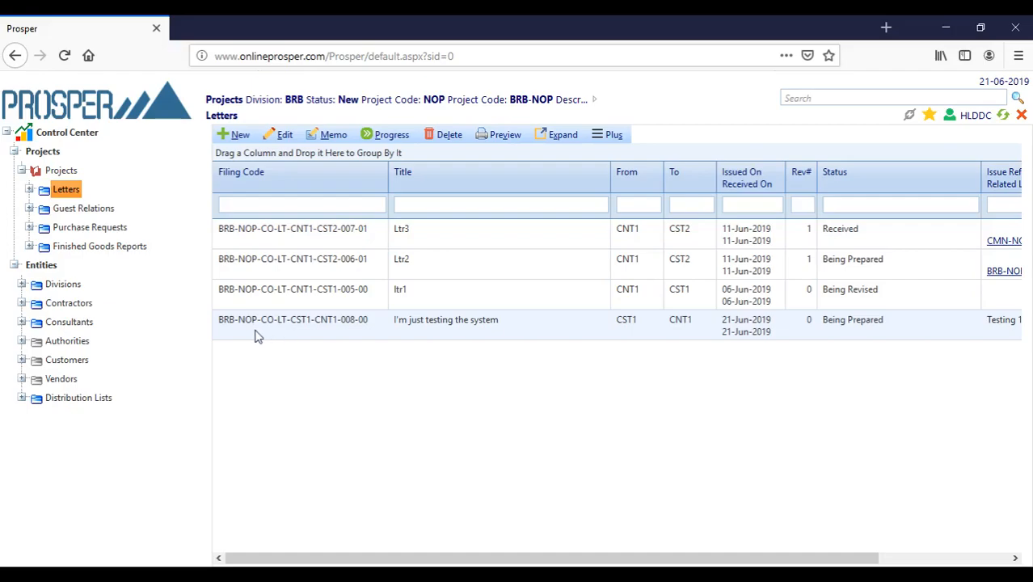
{"action": "double_click", "coordinate": [317, 328]}
- Open the saved letter's details and review its Distribution List and Attached Files tabs
{"action": "double_click", "coordinate": [501, 328]}
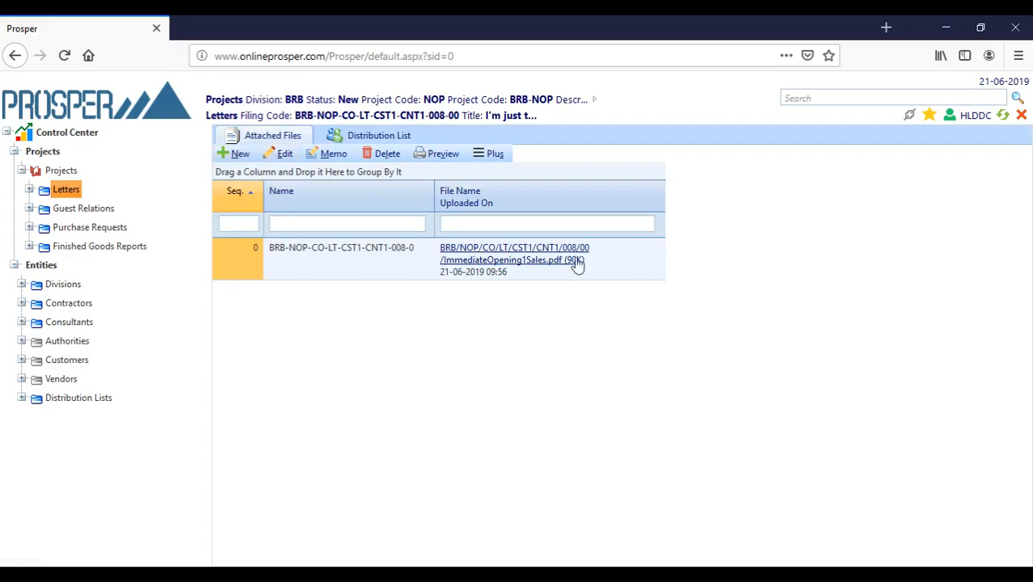
{"action": "left_click", "coordinate": [380, 135]}
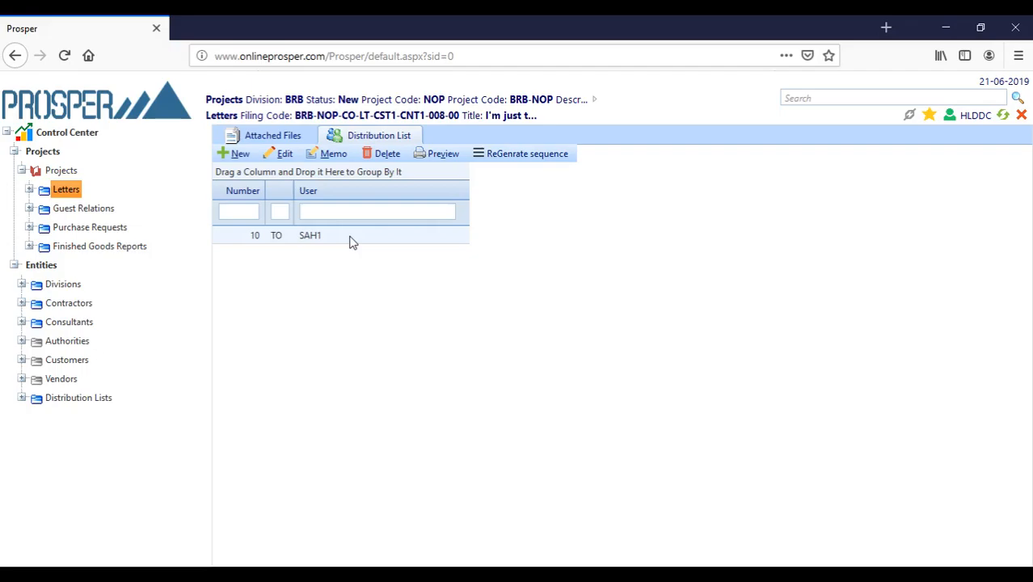
{"action": "left_click", "coordinate": [274, 136]}
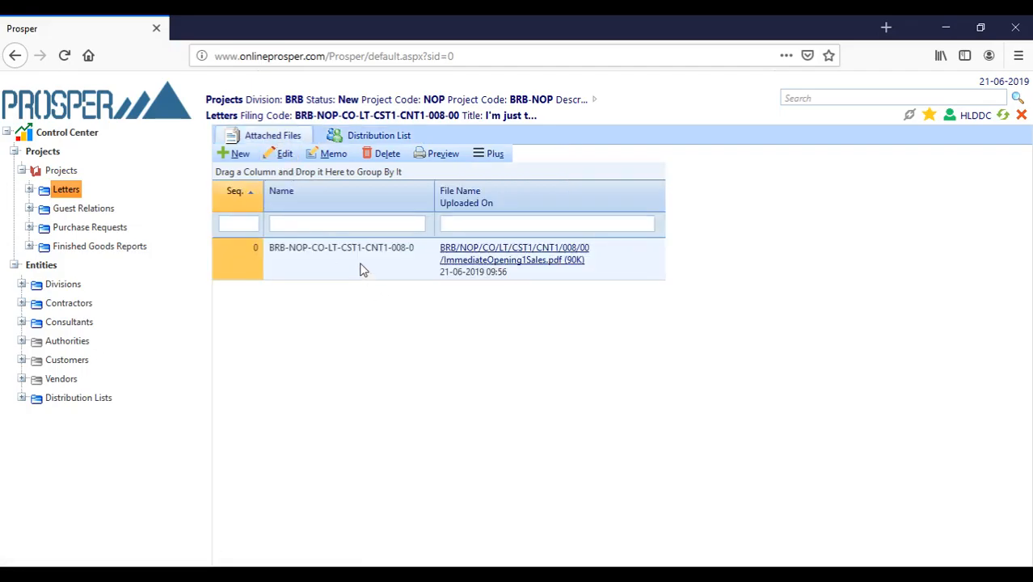
{"action": "left_click", "coordinate": [240, 155]}
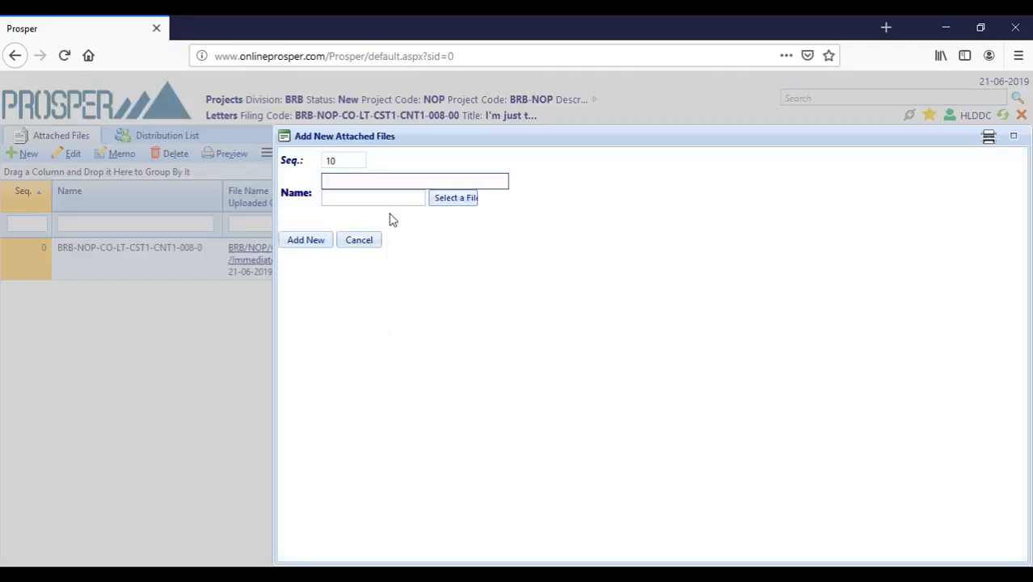
- Add 'Local Job Market عربي.pdf' from Documents as a second attachment named LJM
{"action": "left_click", "coordinate": [449, 202]}
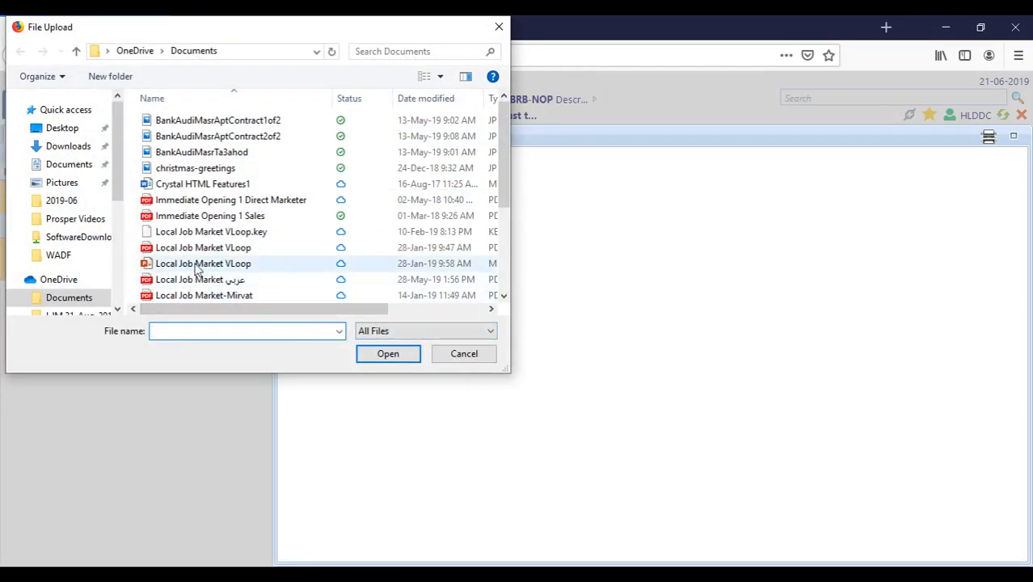
{"action": "scroll", "coordinate": [196, 269], "scroll_direction": "down", "scroll_amount": 1}
{"action": "scroll", "coordinate": [267, 278], "scroll_direction": "down", "scroll_amount": 1}
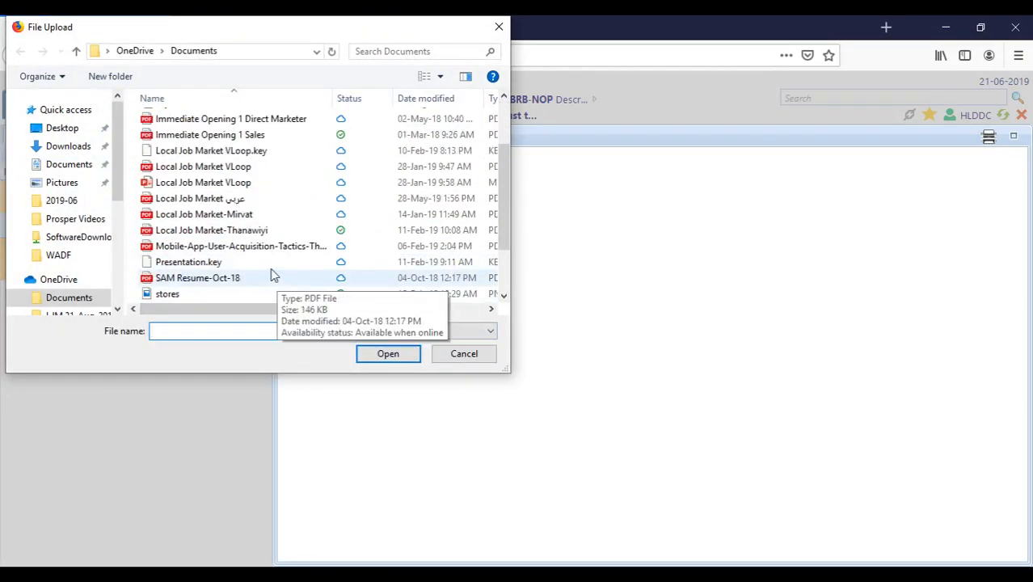
{"action": "left_click_drag", "start_coordinate": [284, 309], "coordinate": [415, 322]}
{"action": "left_click", "coordinate": [226, 199]}
{"action": "left_click", "coordinate": [388, 356]}
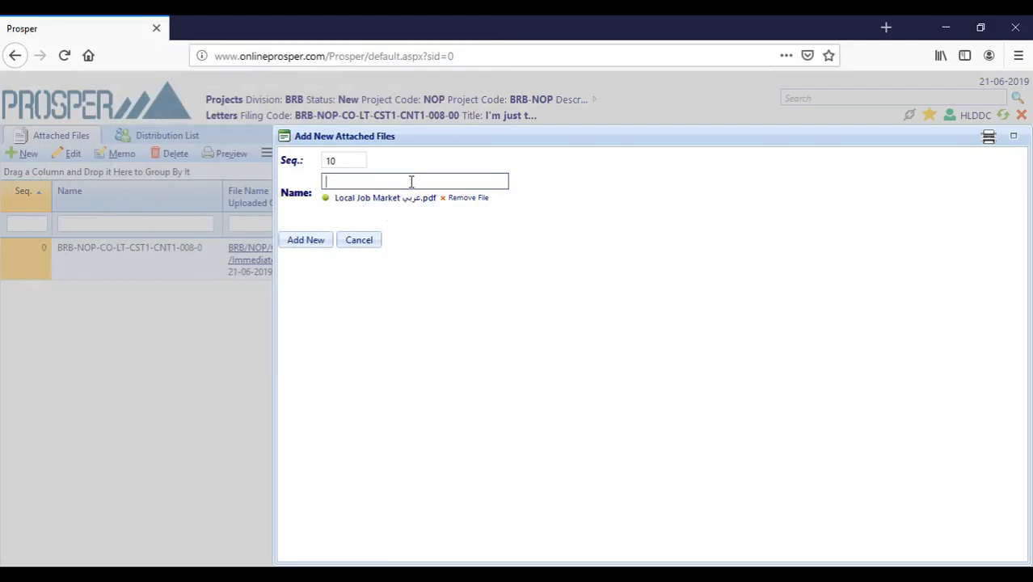
{"action": "type", "text": "L"}
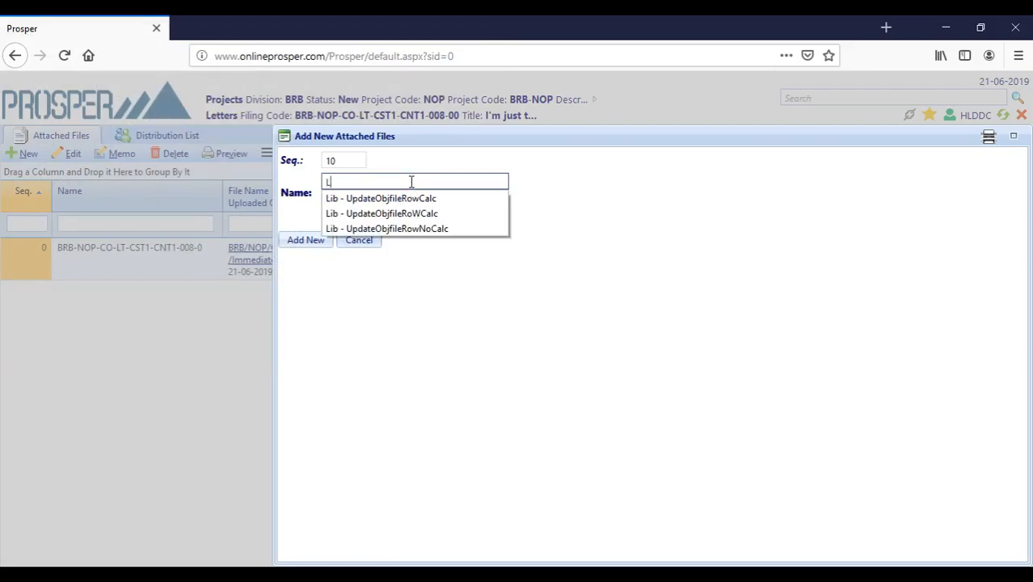
{"action": "type", "text": "JM"}
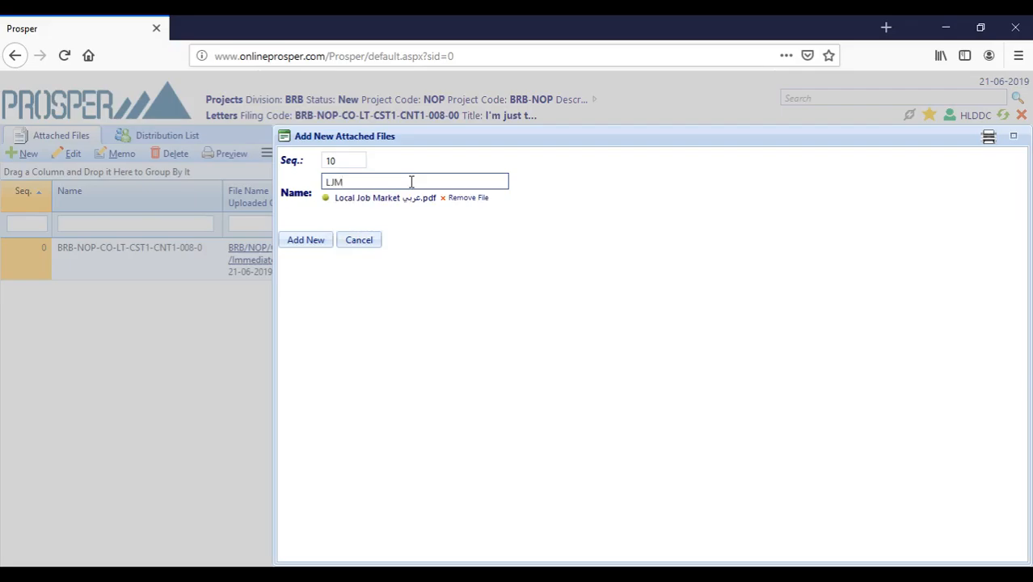
{"action": "left_click", "coordinate": [318, 241]}
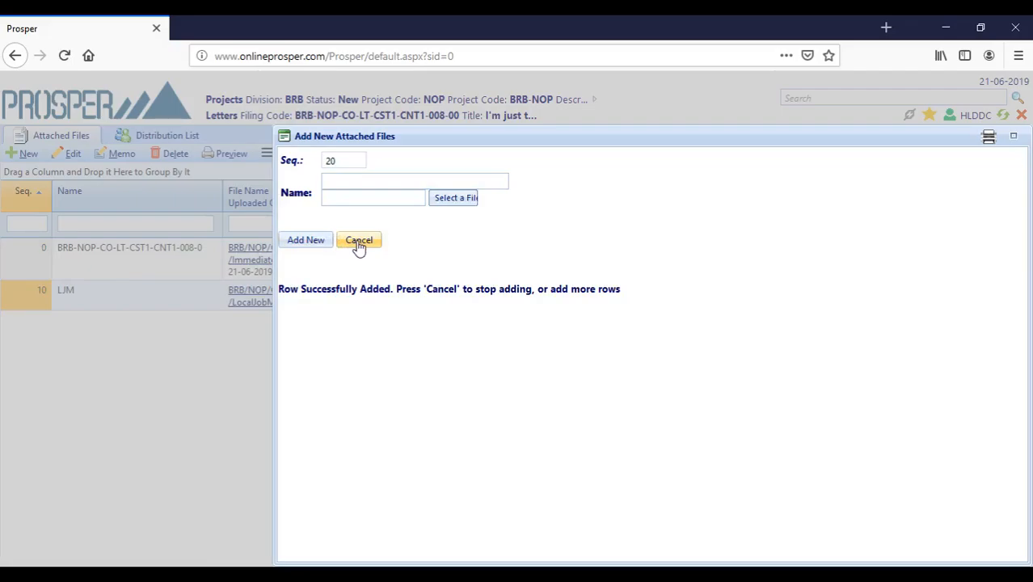
- Cancel the blank Add New Attached Files form
{"action": "left_click", "coordinate": [359, 242]}
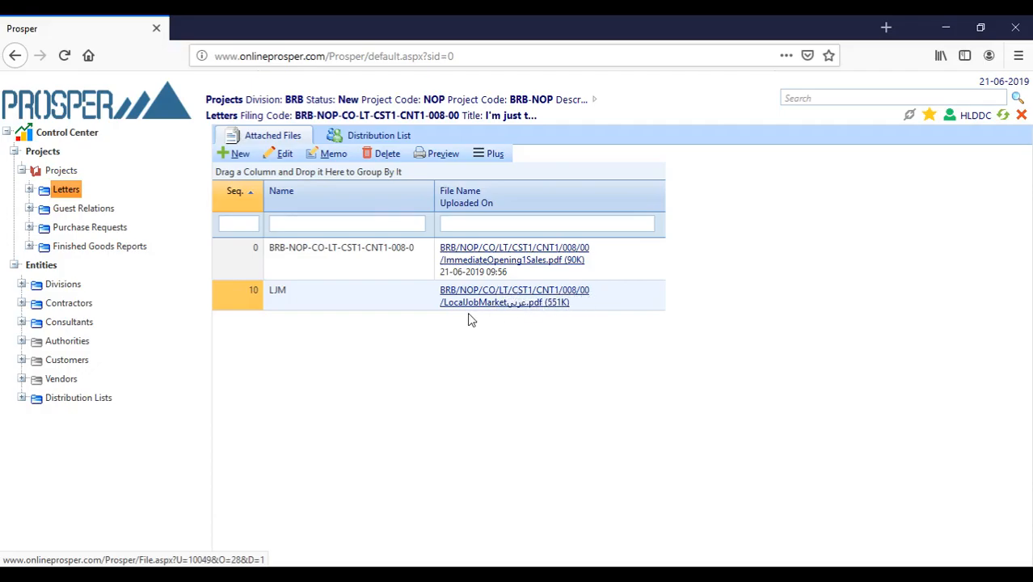
{"action": "left_click", "coordinate": [533, 295]}
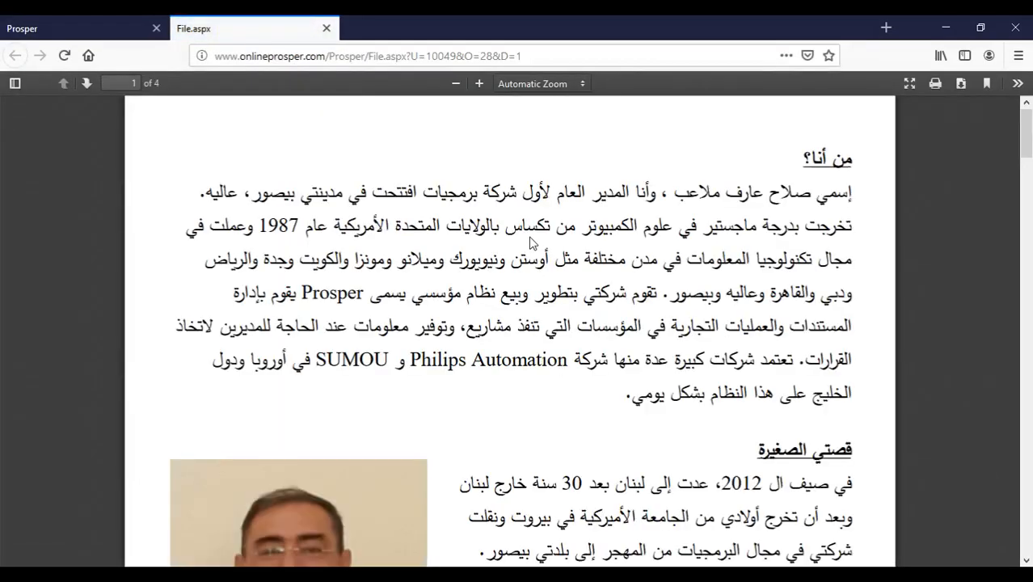
{"action": "scroll", "coordinate": [533, 242], "scroll_direction": "down", "scroll_amount": 20}
{"action": "scroll", "coordinate": [549, 344], "scroll_direction": "down", "scroll_amount": 15}
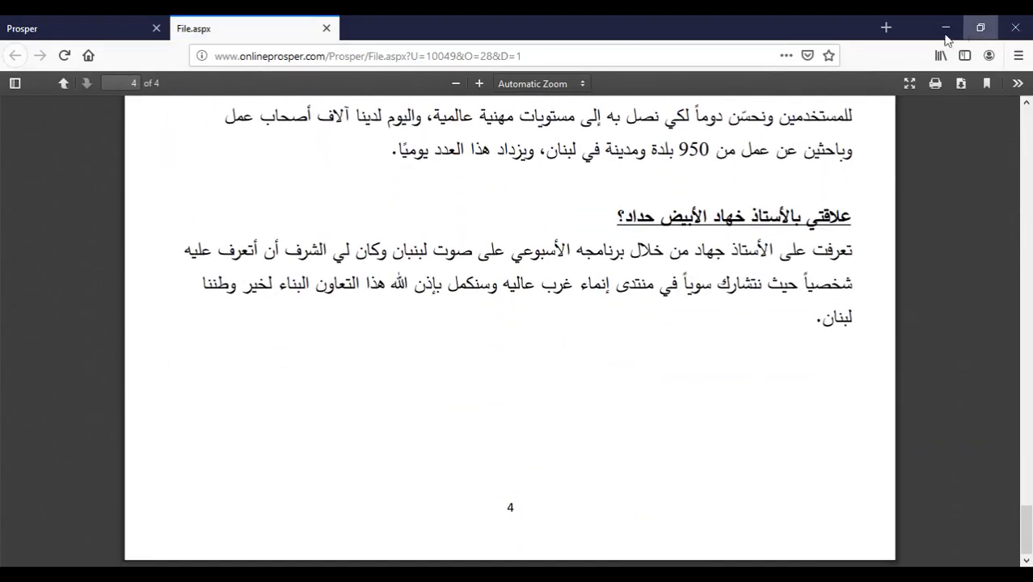
{"action": "left_click", "coordinate": [327, 28]}
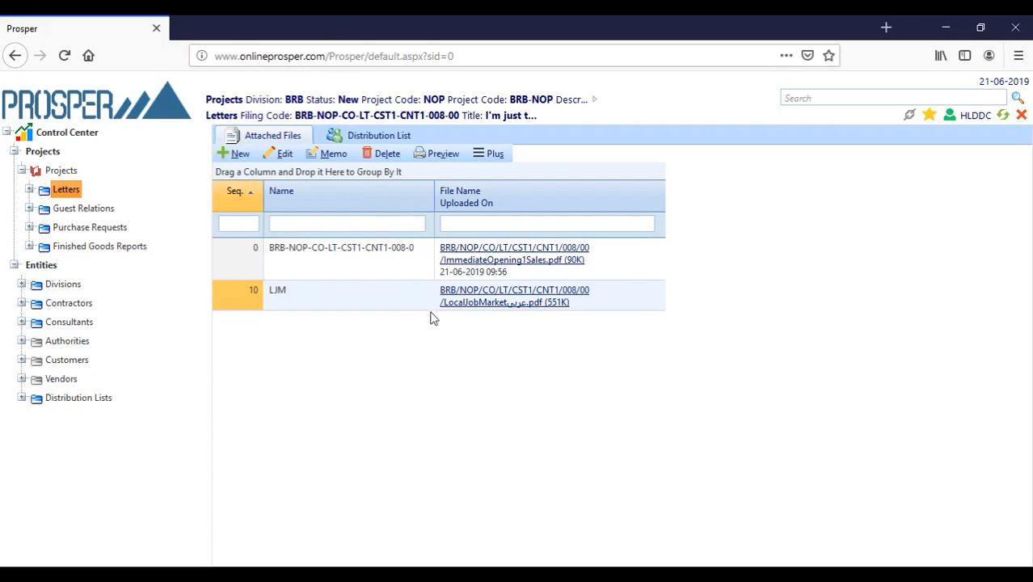
{"action": "left_click", "coordinate": [375, 259]}
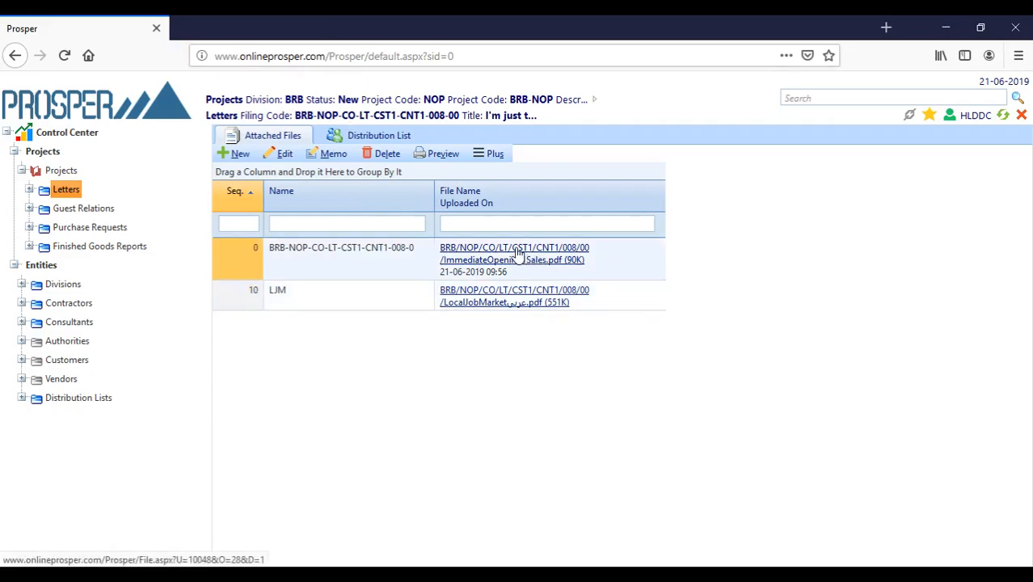
{"action": "left_click", "coordinate": [485, 253]}
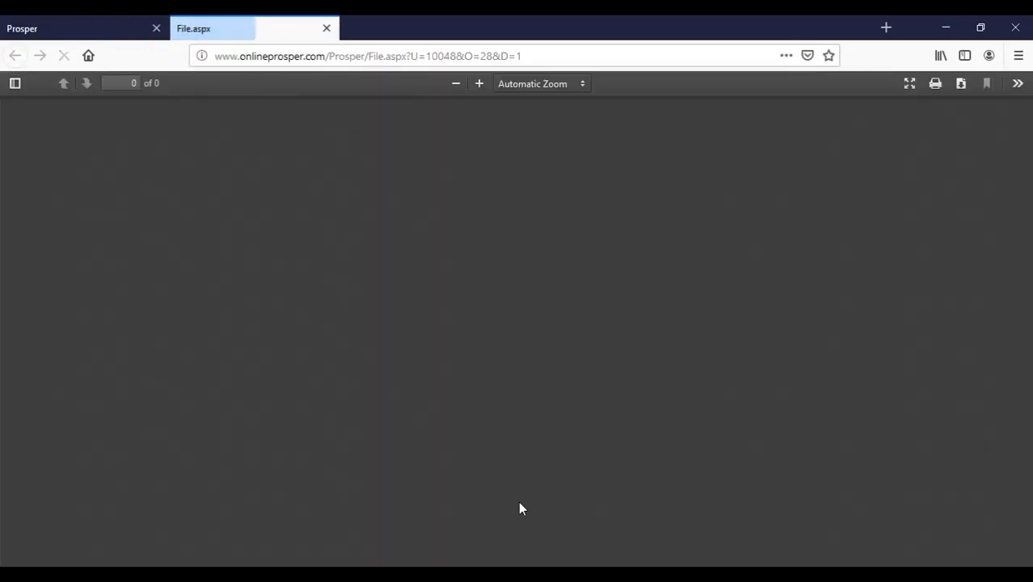
{"action": "scroll", "coordinate": [485, 283], "scroll_direction": "down", "scroll_amount": 5}
{"action": "scroll", "coordinate": [512, 292], "scroll_direction": "down", "scroll_amount": 2}
{"action": "scroll", "coordinate": [512, 292], "scroll_direction": "up", "scroll_amount": 7}
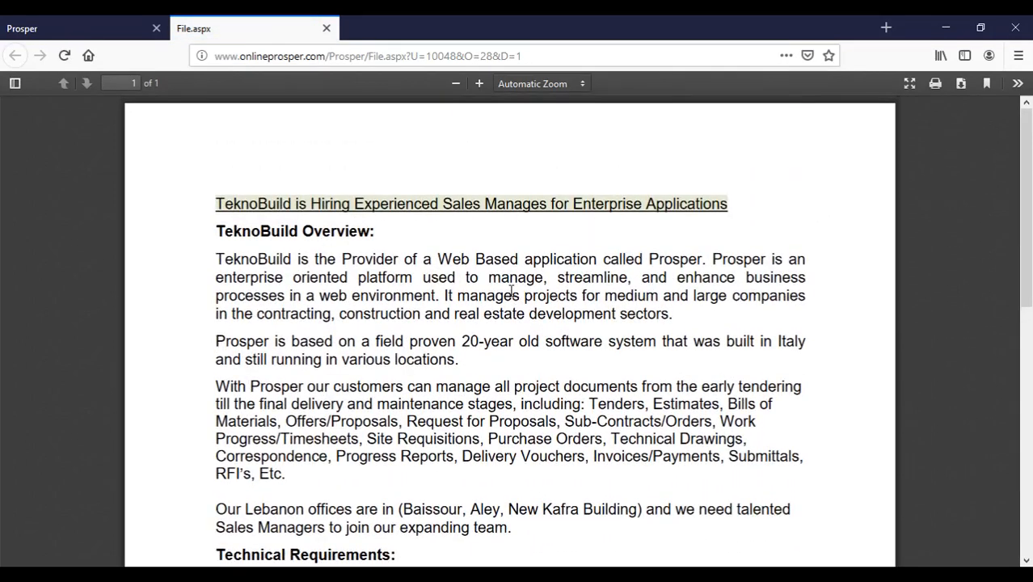
{"action": "left_click", "coordinate": [326, 28]}
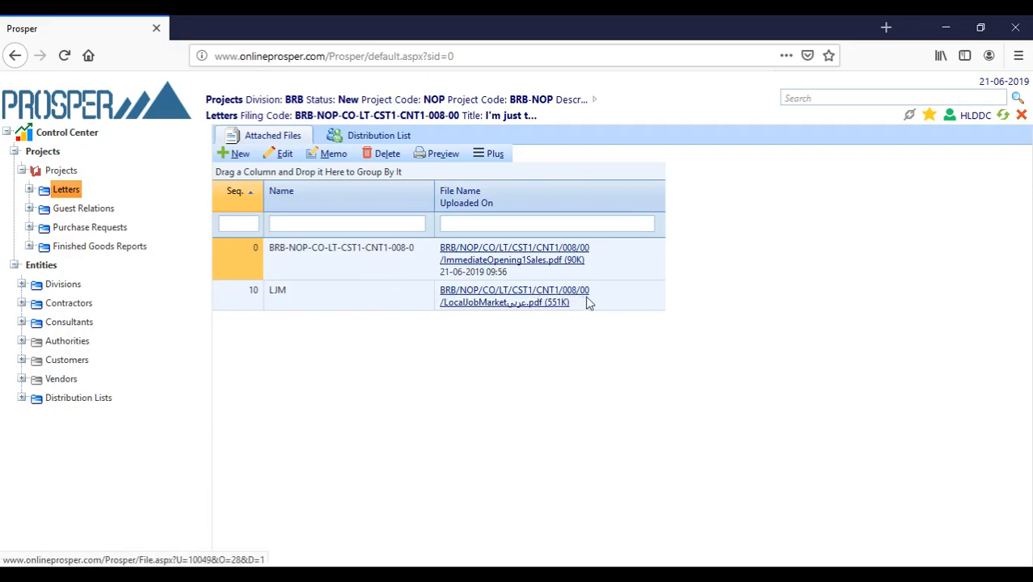
{"action": "left_click", "coordinate": [447, 297]}
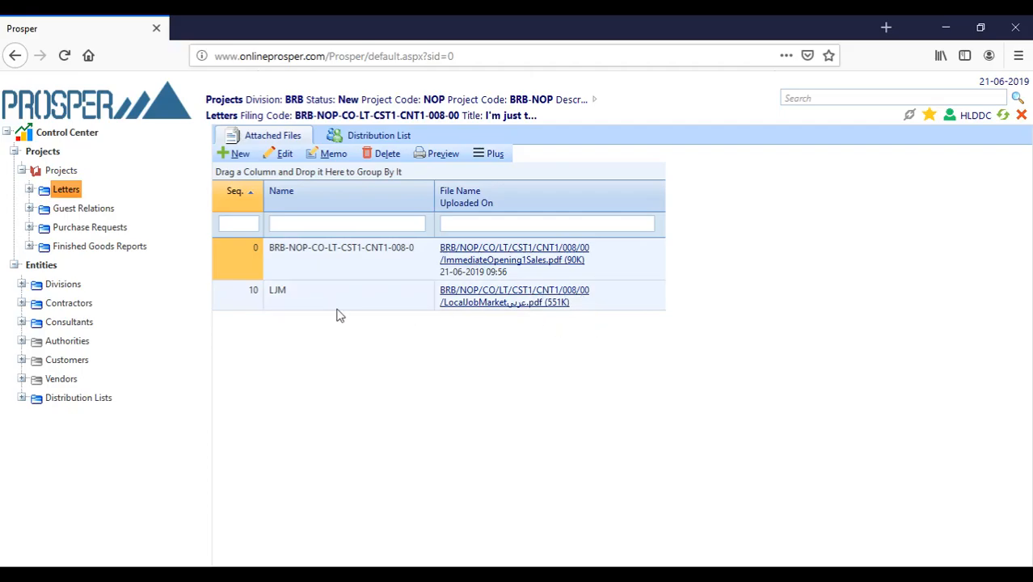
- Generate the Letter Report preview for BRB-NOP-CO-LT-CST1-CNT1-008-00 from the full Letters list
{"action": "left_click", "coordinate": [68, 188]}
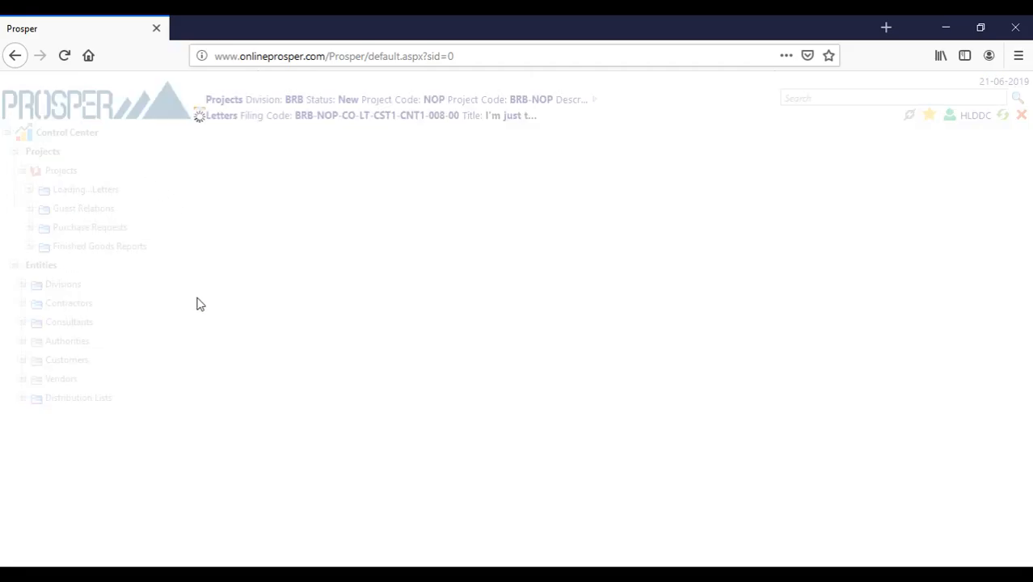
{"action": "left_click", "coordinate": [503, 134]}
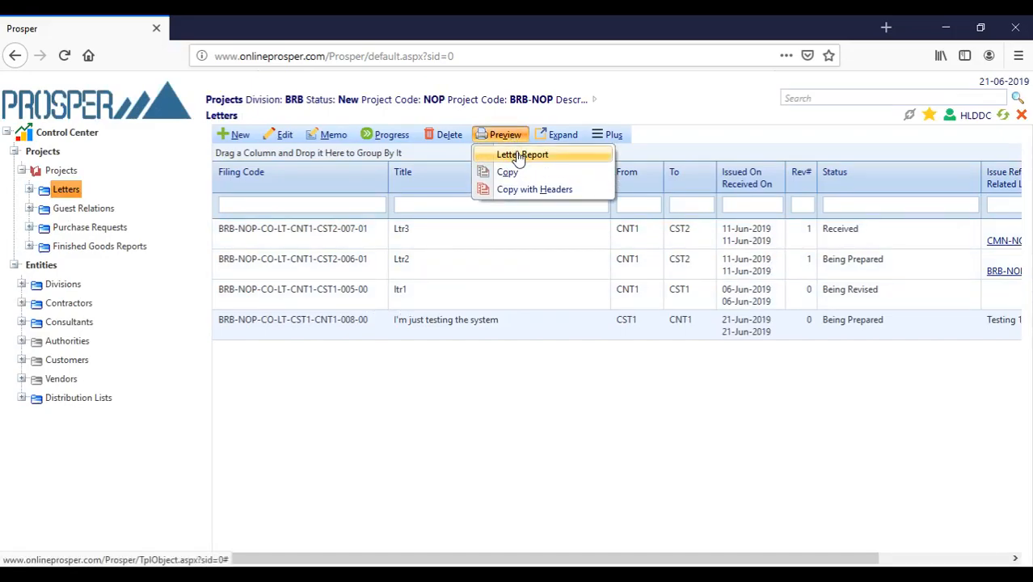
{"action": "left_click", "coordinate": [520, 156]}
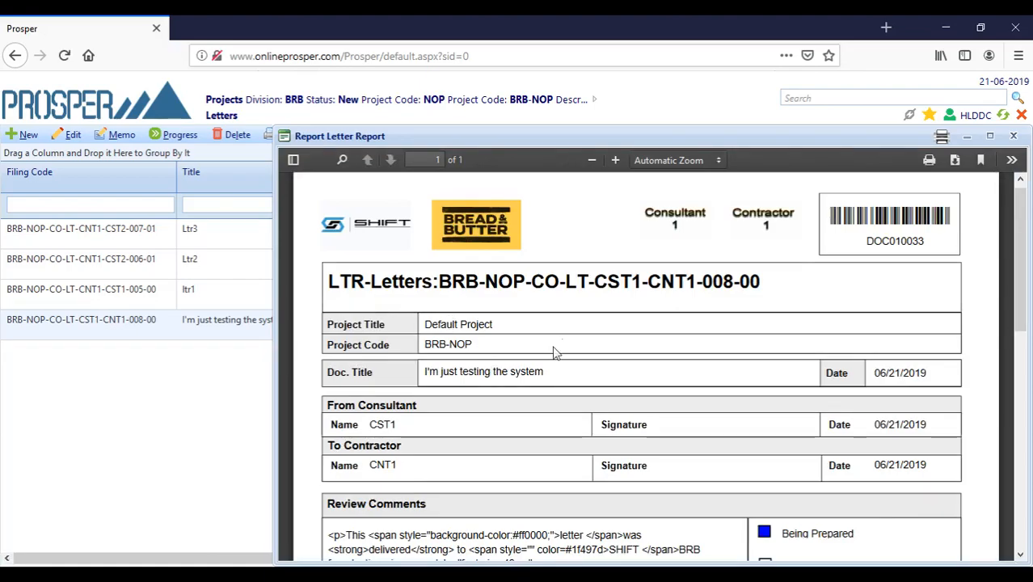
- Scroll through the one-page letter report, then close the report window
{"action": "scroll", "coordinate": [570, 325], "scroll_direction": "down", "scroll_amount": 2}
{"action": "scroll", "coordinate": [387, 260], "scroll_direction": "up", "scroll_amount": 2}
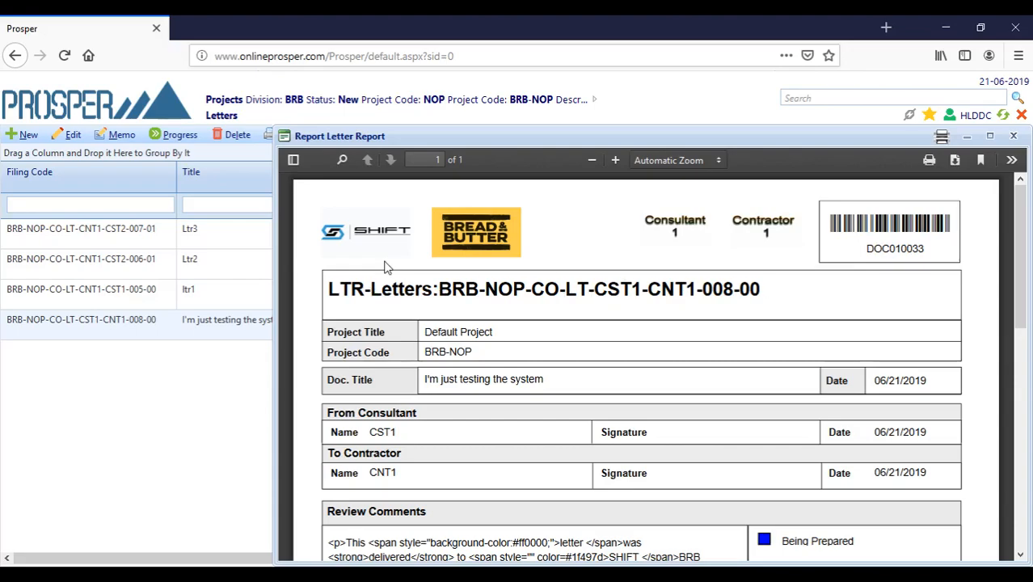
{"action": "scroll", "coordinate": [463, 338], "scroll_direction": "down", "scroll_amount": 1}
{"action": "scroll", "coordinate": [463, 338], "scroll_direction": "down", "scroll_amount": 2}
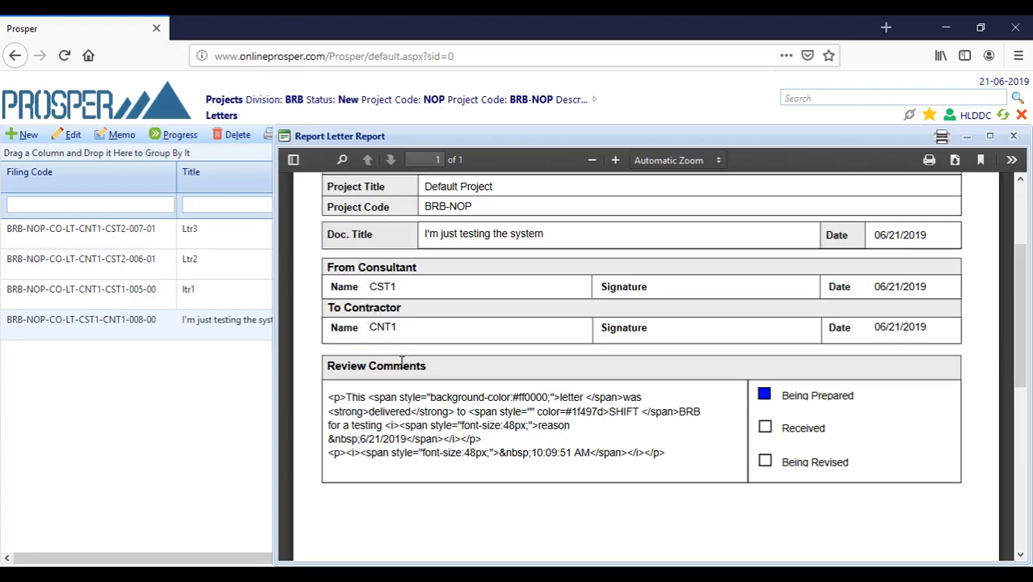
{"action": "scroll", "coordinate": [388, 376], "scroll_direction": "down", "scroll_amount": 3}
{"action": "scroll", "coordinate": [415, 275], "scroll_direction": "down", "scroll_amount": 5}
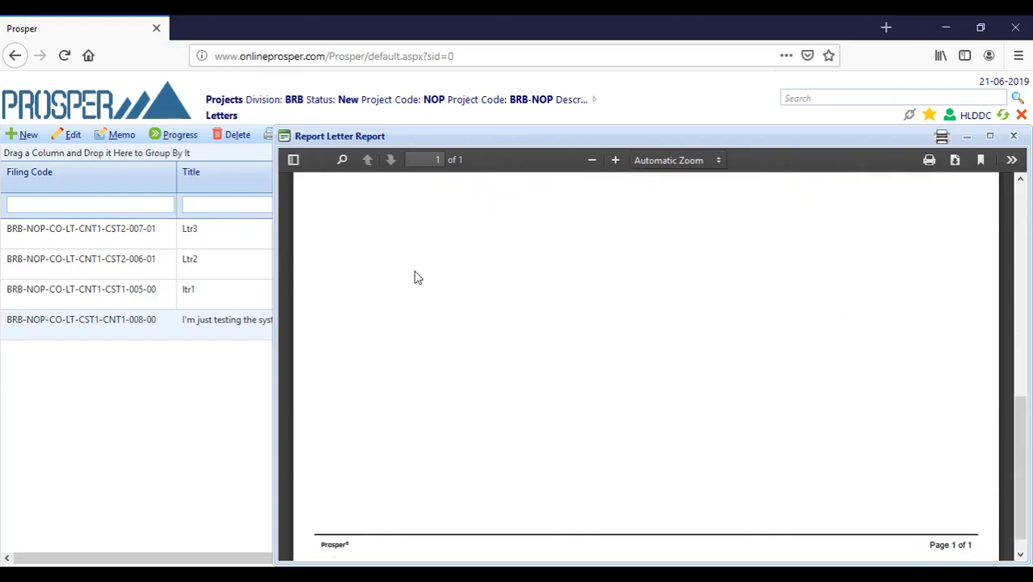
{"action": "scroll", "coordinate": [500, 304], "scroll_direction": "up", "scroll_amount": 8}
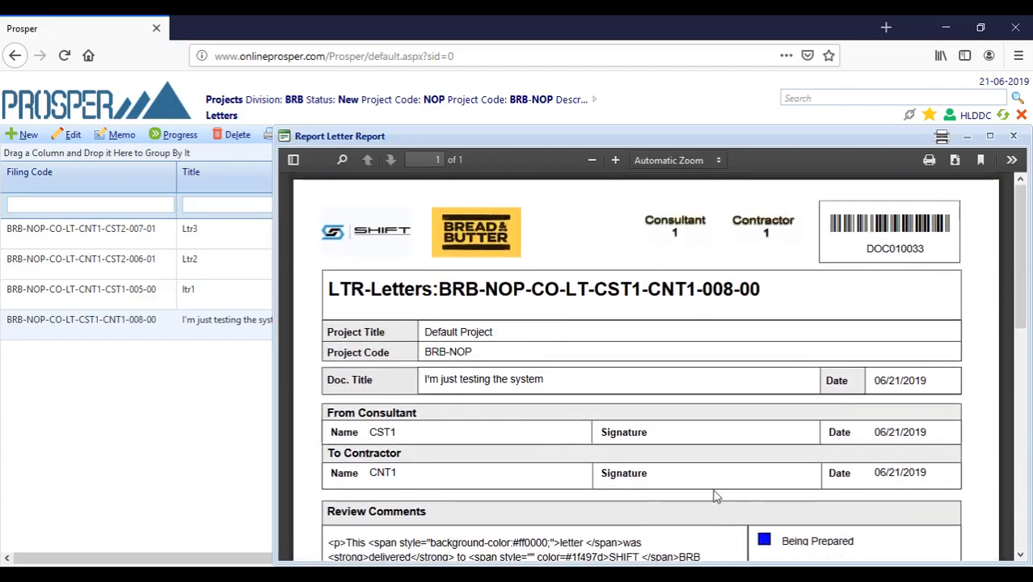
{"action": "left_click", "coordinate": [1014, 136]}
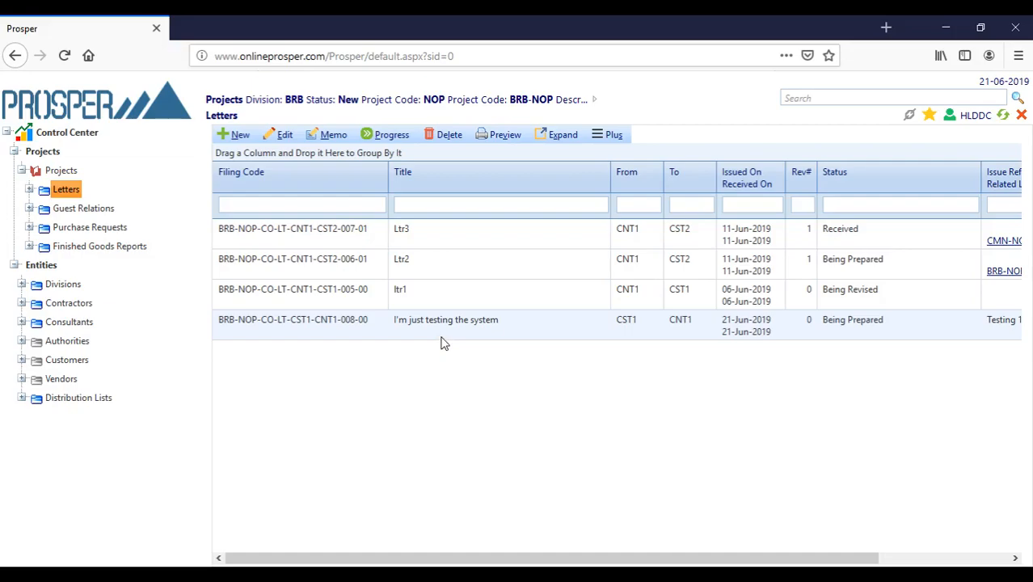
{"action": "left_click", "coordinate": [101, 210]}
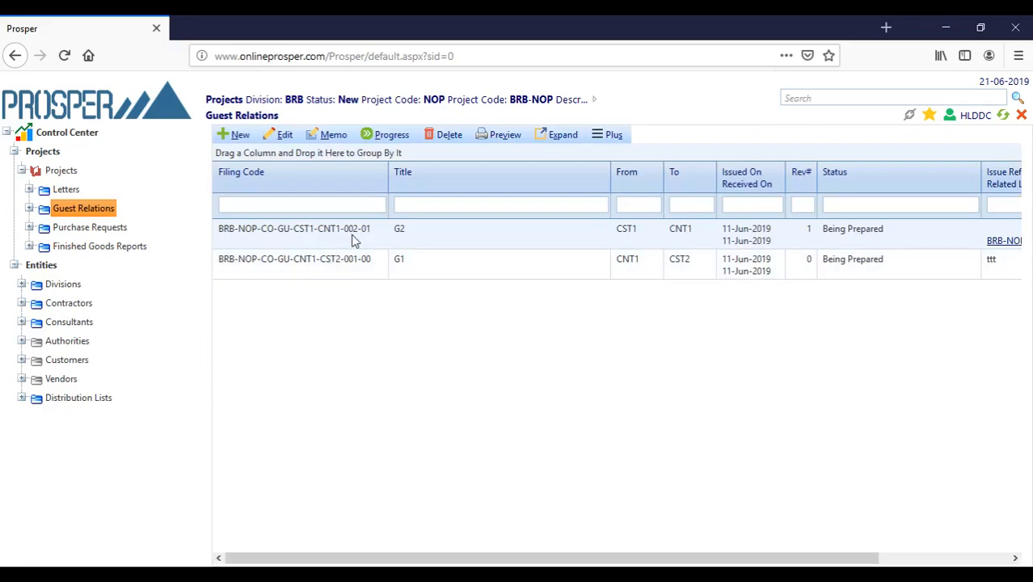
{"action": "left_click", "coordinate": [63, 190]}
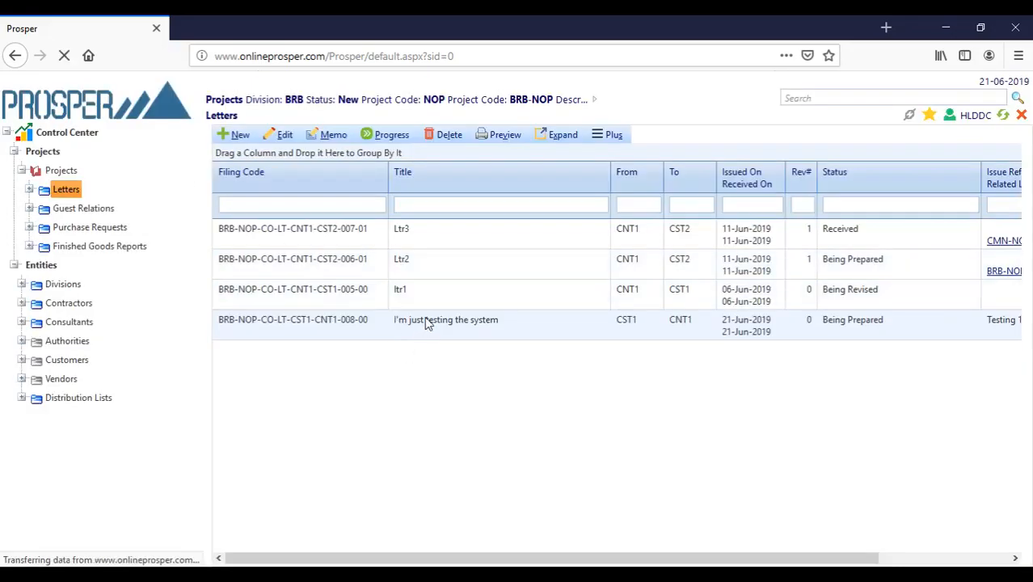
{"action": "left_click", "coordinate": [503, 134]}
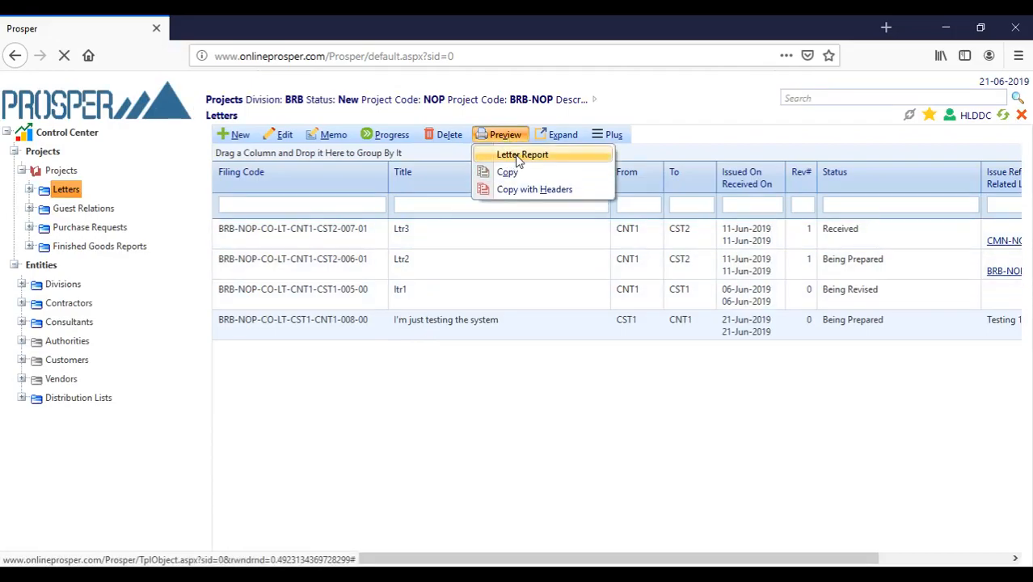
{"action": "left_click", "coordinate": [519, 154]}
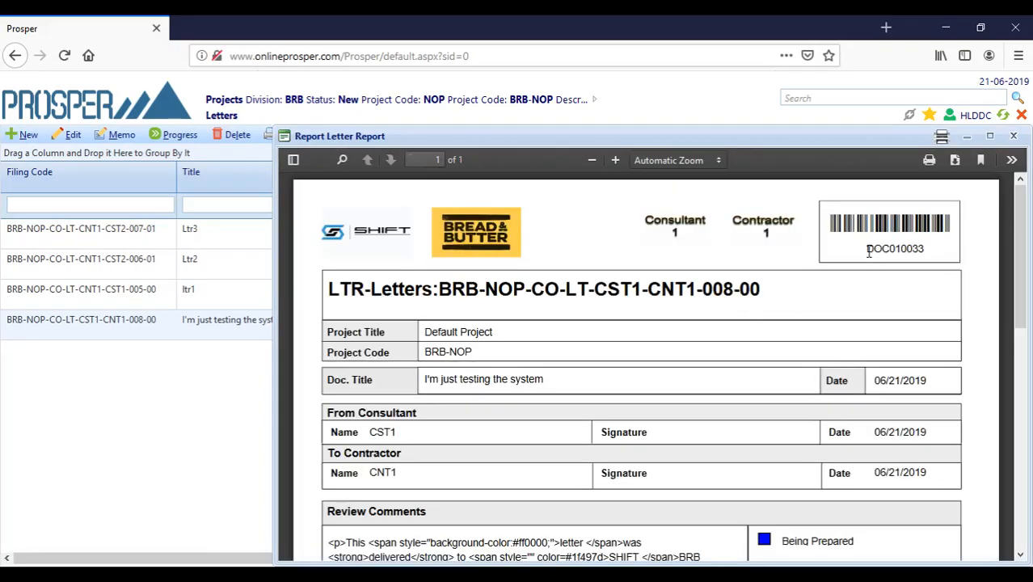
{"action": "left_click_drag", "start_coordinate": [869, 251], "coordinate": [929, 255]}
{"action": "key", "text": "ctrl+c"}
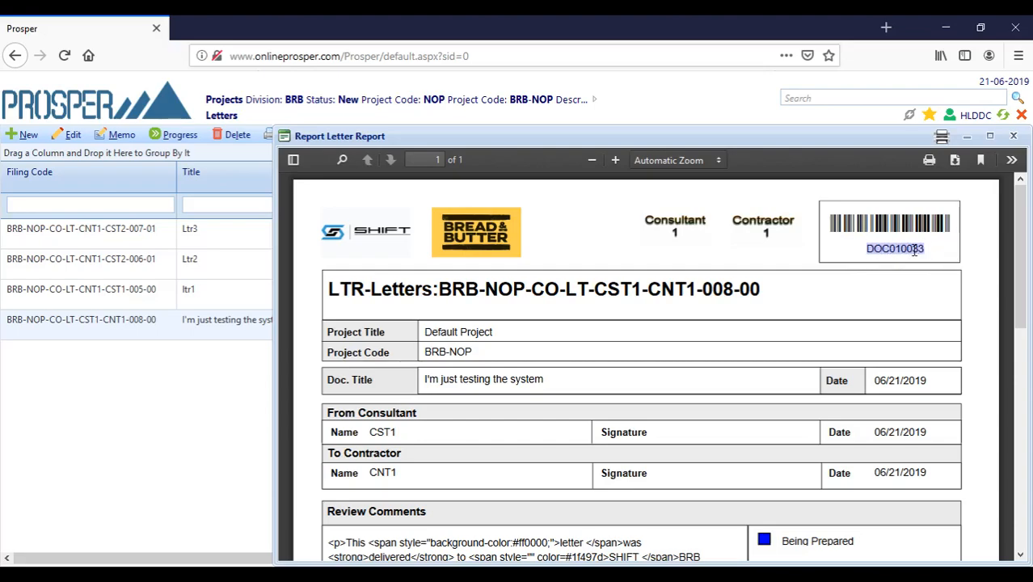
{"action": "left_click", "coordinate": [1013, 135]}
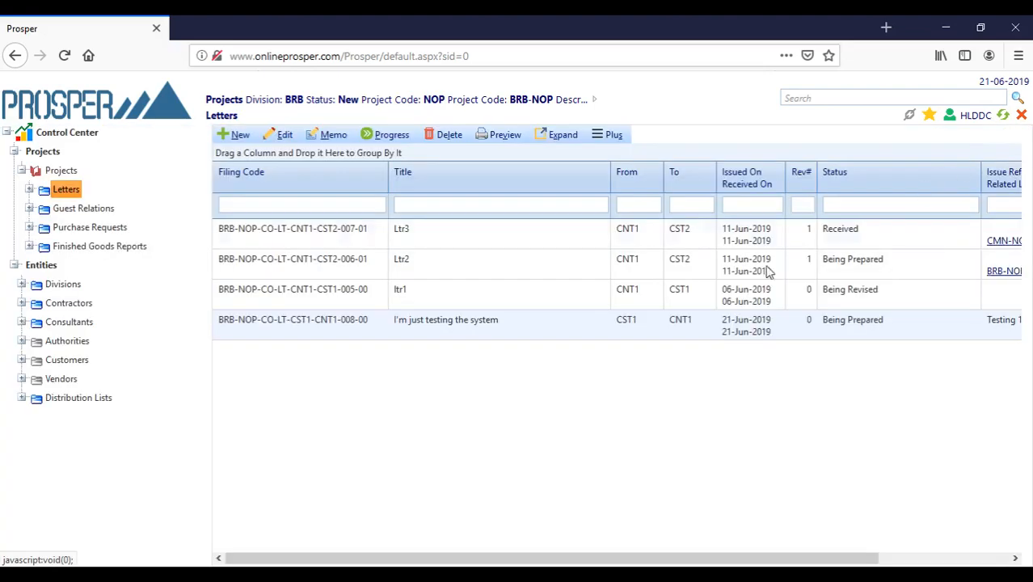
- Browse Divisions and Distribution Lists, then run a system search for DOC010033
{"action": "left_click", "coordinate": [65, 289]}
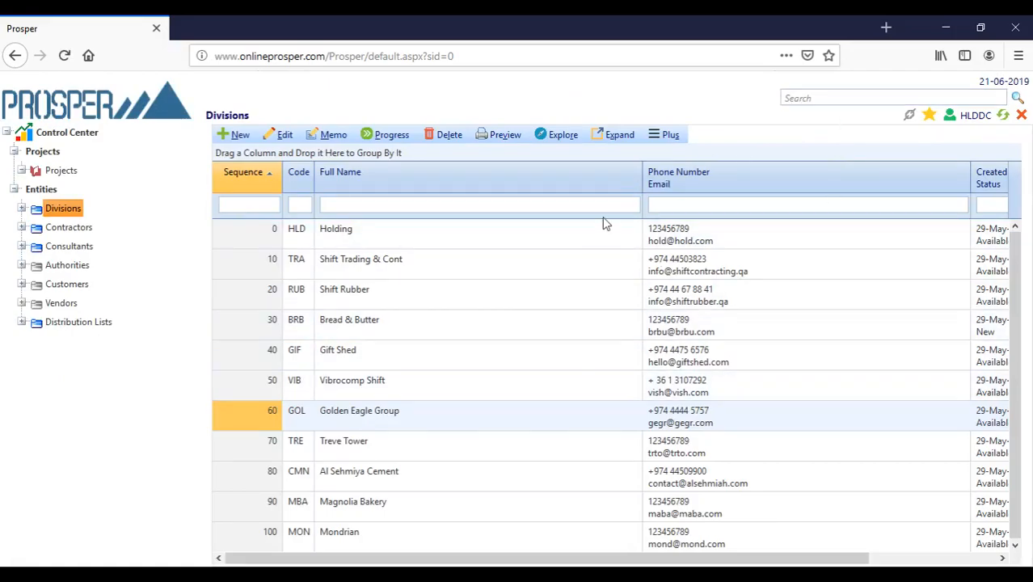
{"action": "left_click", "coordinate": [89, 332]}
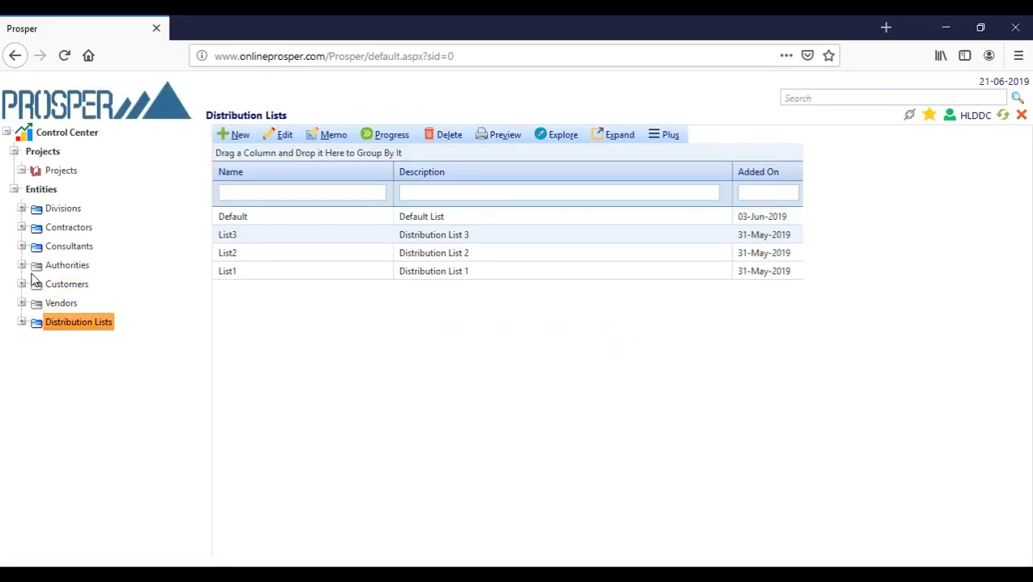
{"action": "left_click", "coordinate": [832, 98]}
{"action": "left_click", "coordinate": [833, 97]}
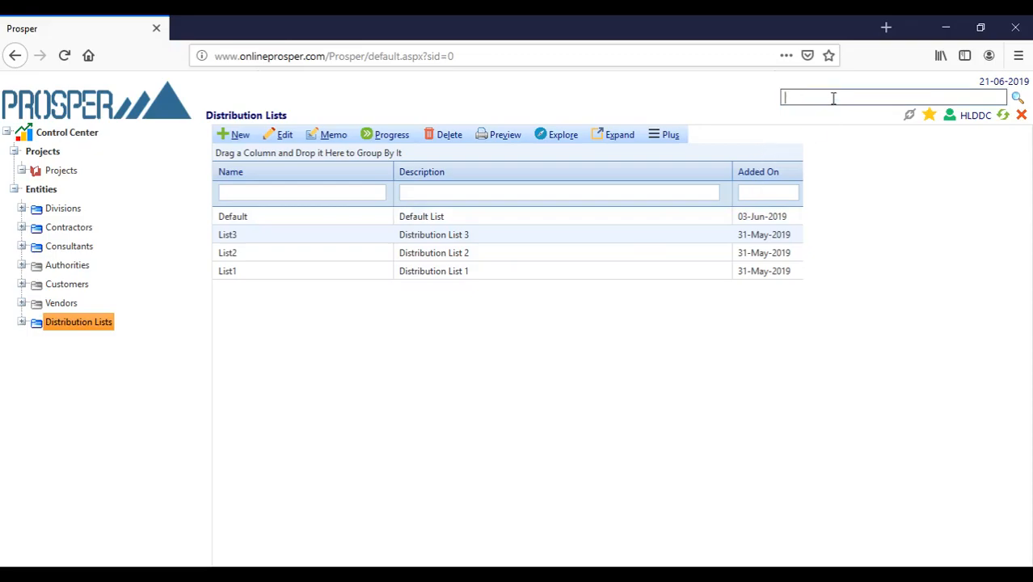
{"action": "key", "text": "ctrl+v"}
{"action": "left_click", "coordinate": [1017, 98]}
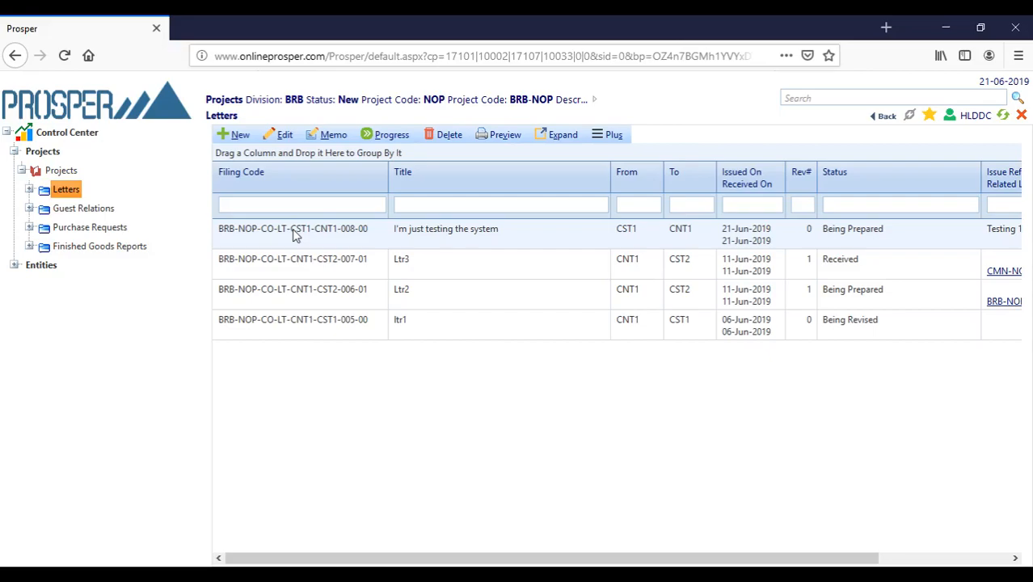
- Browse Guest Relations and Purchase Requests, then show Finished Goods Reports F1 and F2
{"action": "left_click", "coordinate": [71, 208]}
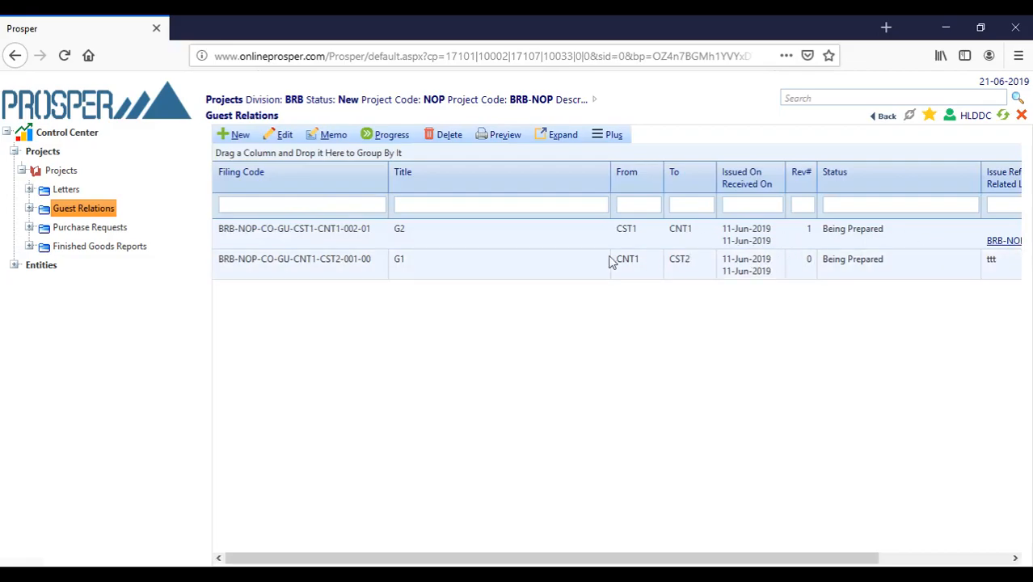
{"action": "mouse_move", "coordinate": [554, 561]}
{"action": "left_mouse_down"}
{"action": "mouse_move", "coordinate": [567, 559]}
{"action": "mouse_move", "coordinate": [539, 559]}
{"action": "left_mouse_up"}
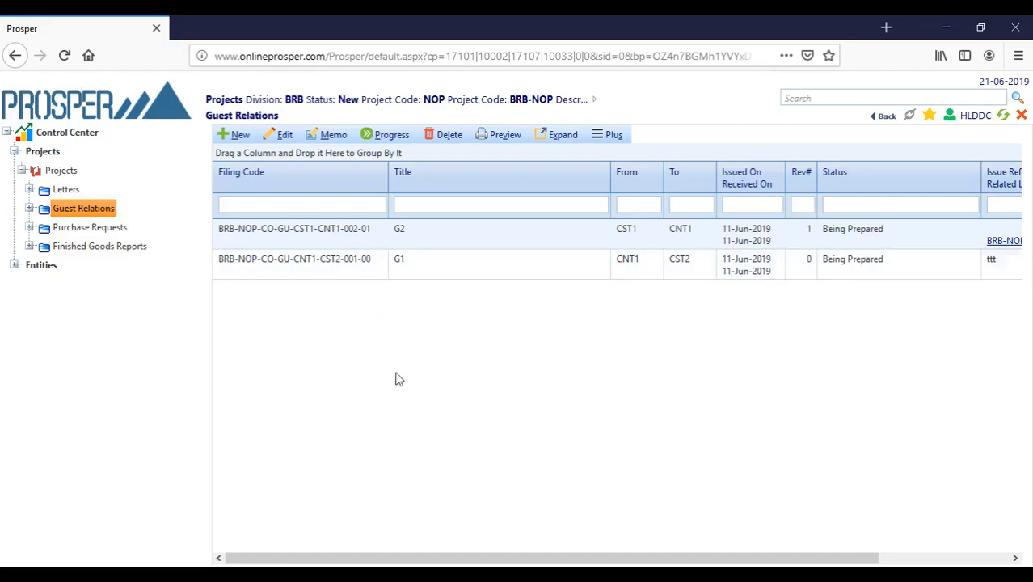
{"action": "left_click_drag", "start_coordinate": [484, 561], "coordinate": [619, 561]}
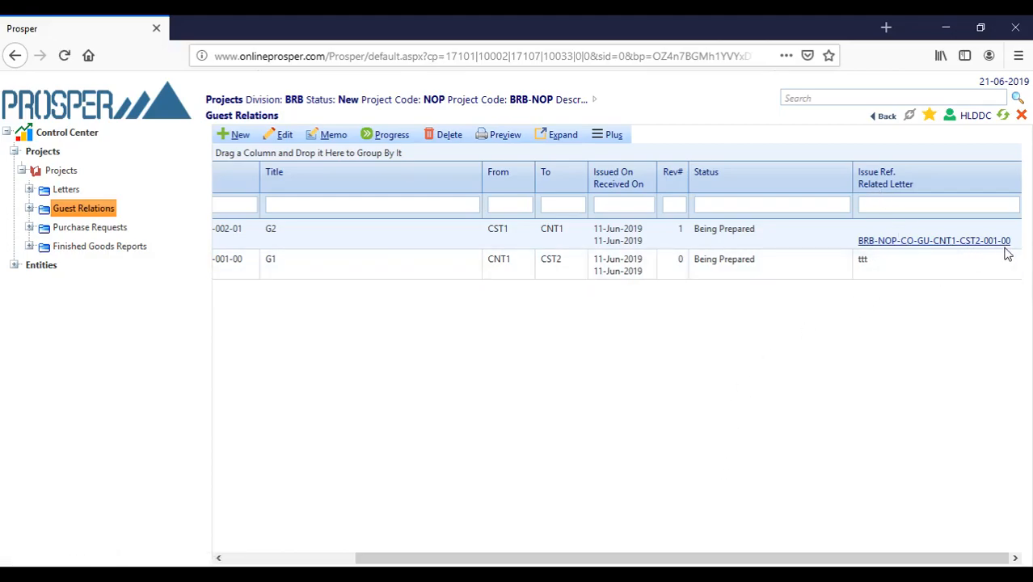
{"action": "left_click_drag", "start_coordinate": [576, 559], "coordinate": [292, 546]}
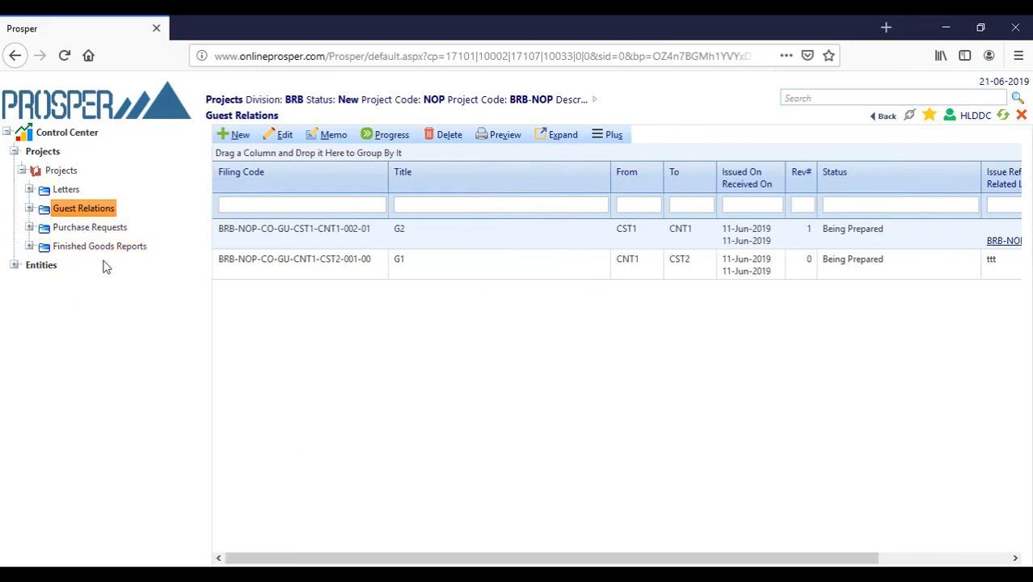
{"action": "left_click", "coordinate": [103, 229]}
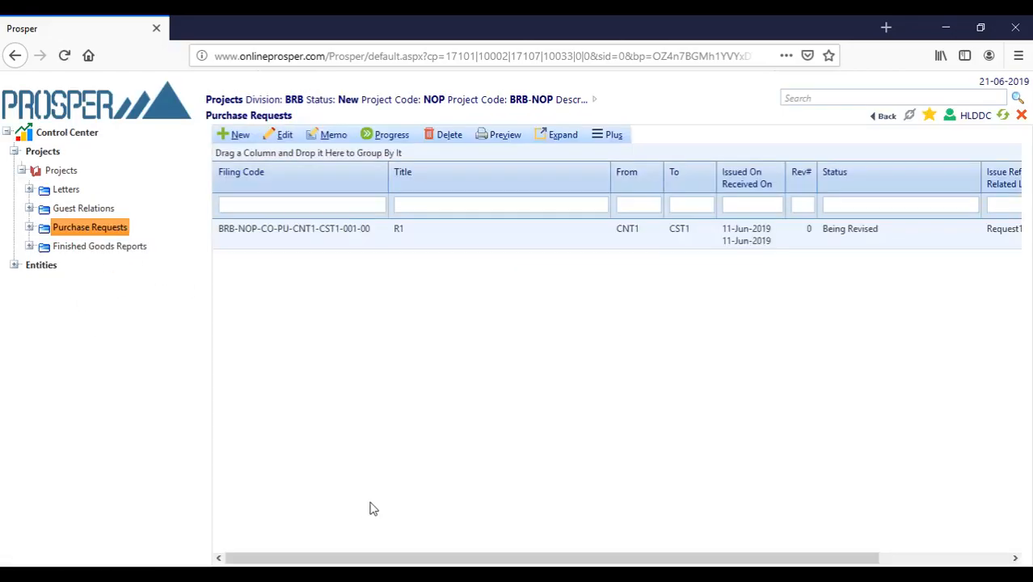
{"action": "left_click", "coordinate": [109, 247]}
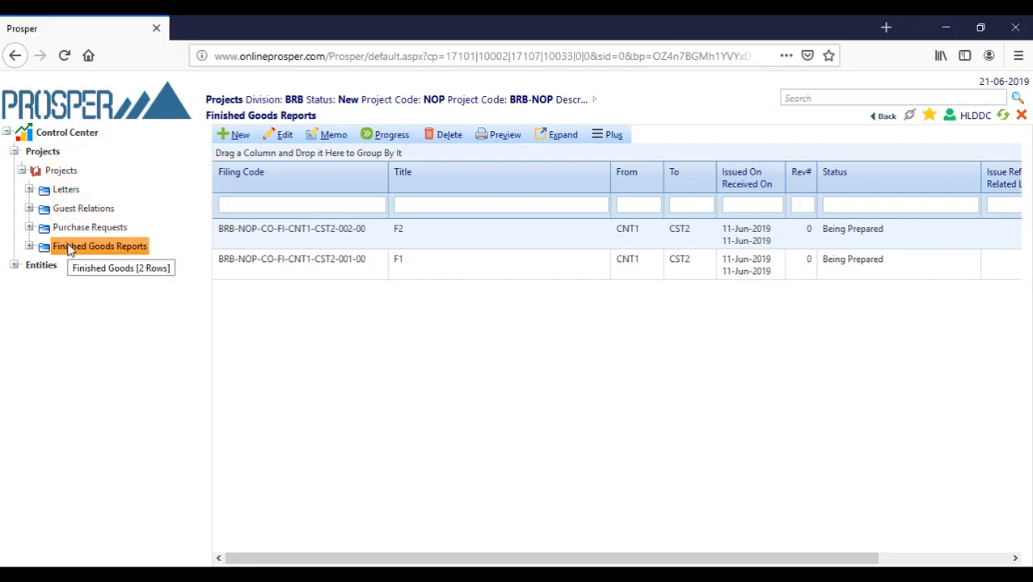
- Log out of the current Prosper session, cancelling the first prompt before confirming
{"action": "left_click", "coordinate": [1021, 115]}
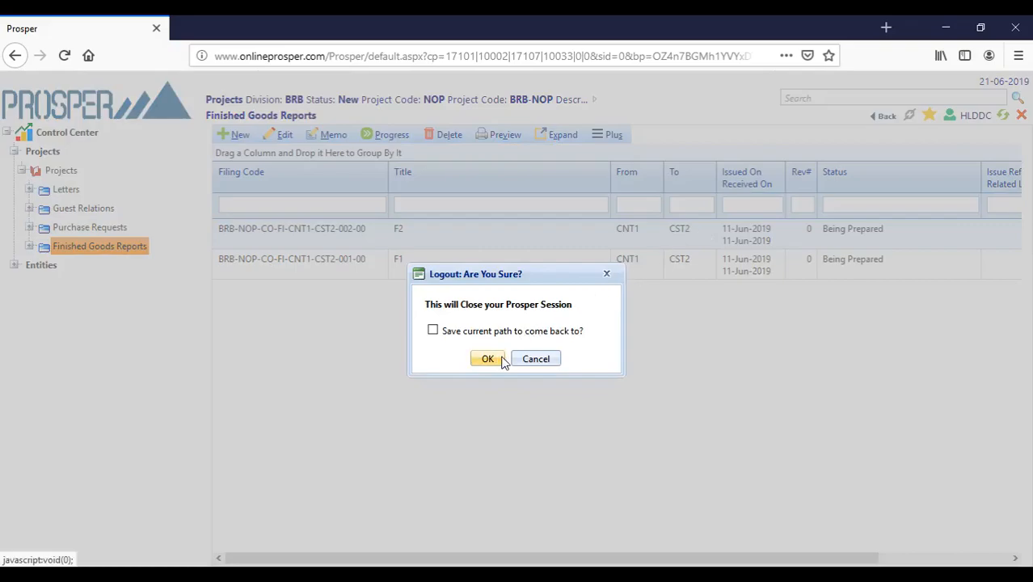
{"action": "left_click", "coordinate": [533, 359]}
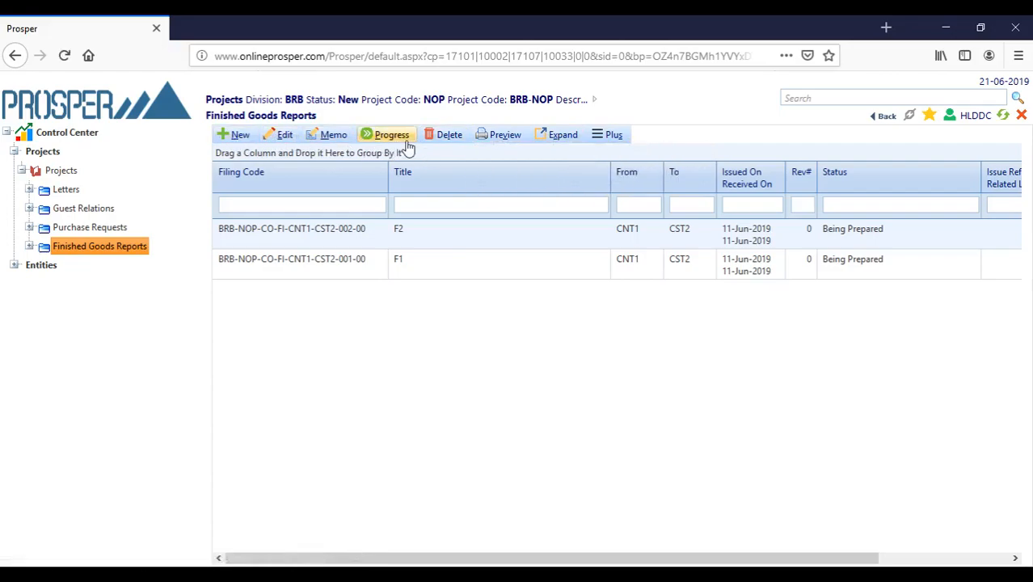
{"action": "left_click", "coordinate": [1022, 116]}
{"action": "left_click", "coordinate": [486, 358]}
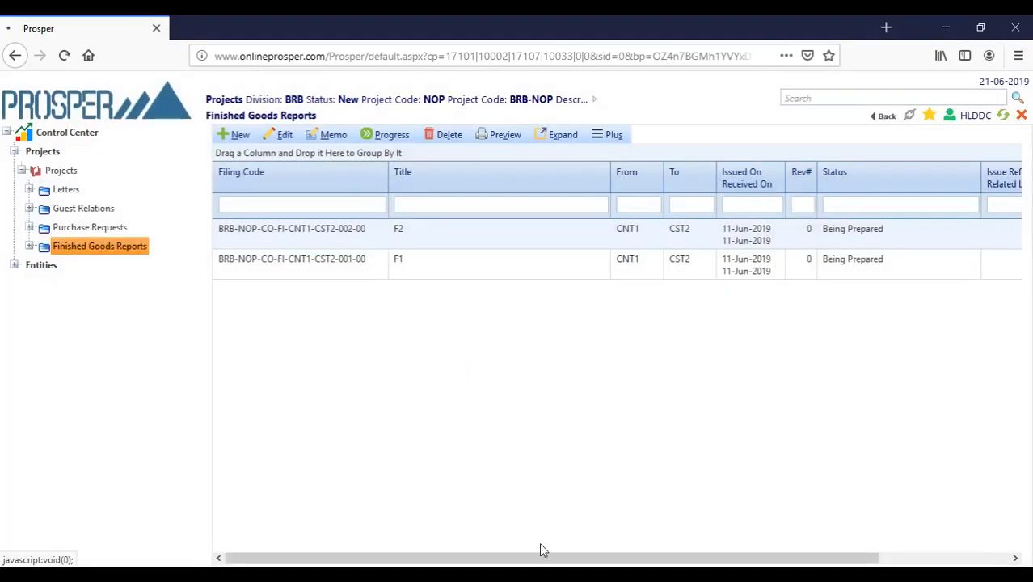
{"action": "double_click", "coordinate": [536, 304]}
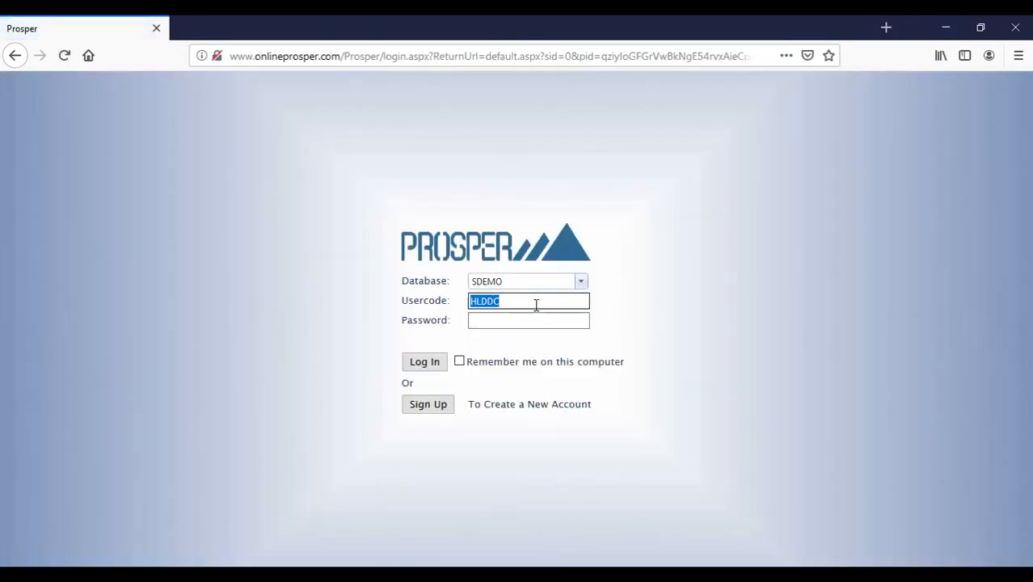
{"action": "type", "text": "BR"}
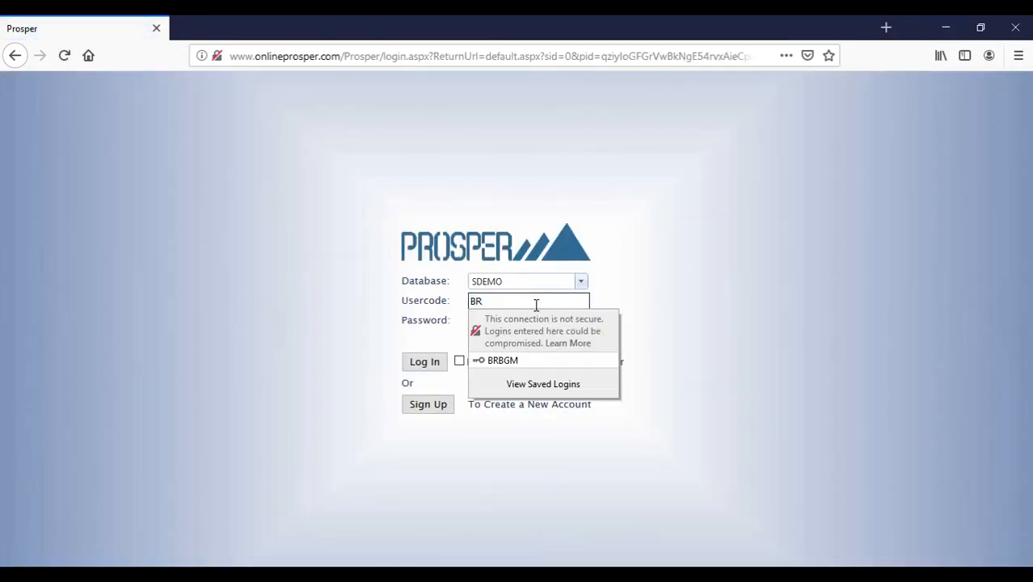
{"action": "key", "text": "Down"}
{"action": "key", "text": "Return"}
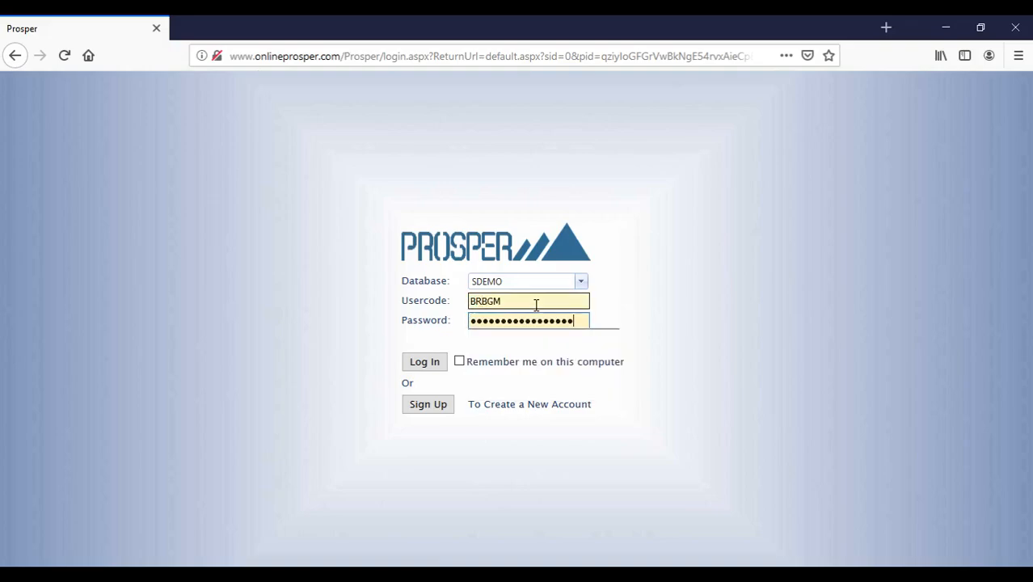
{"action": "left_click", "coordinate": [426, 365]}
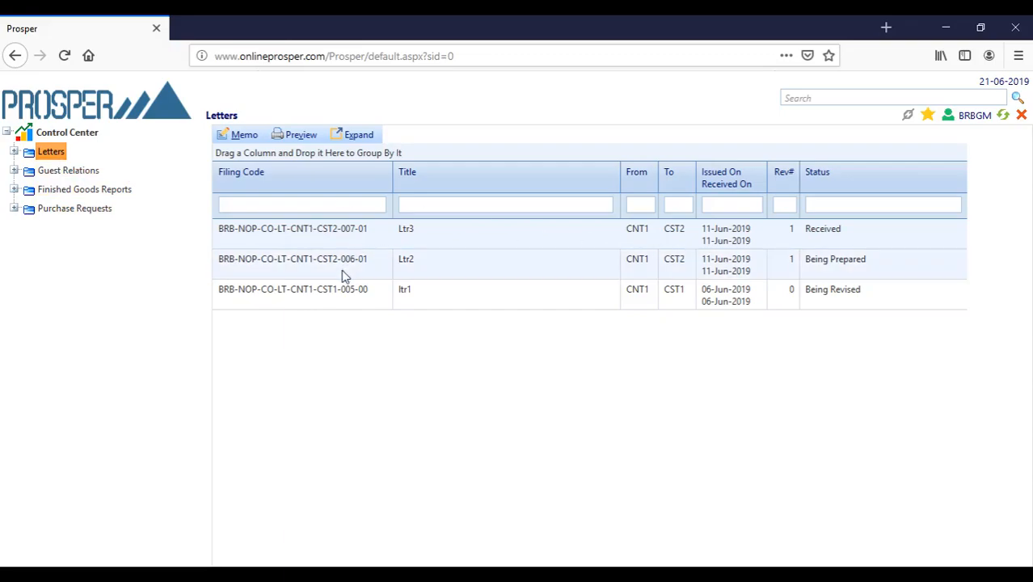
- Review the Guest Relations, Finished Goods Reports, Purchase Requests and Letters lists as BRBGM
{"action": "left_click", "coordinate": [92, 172]}
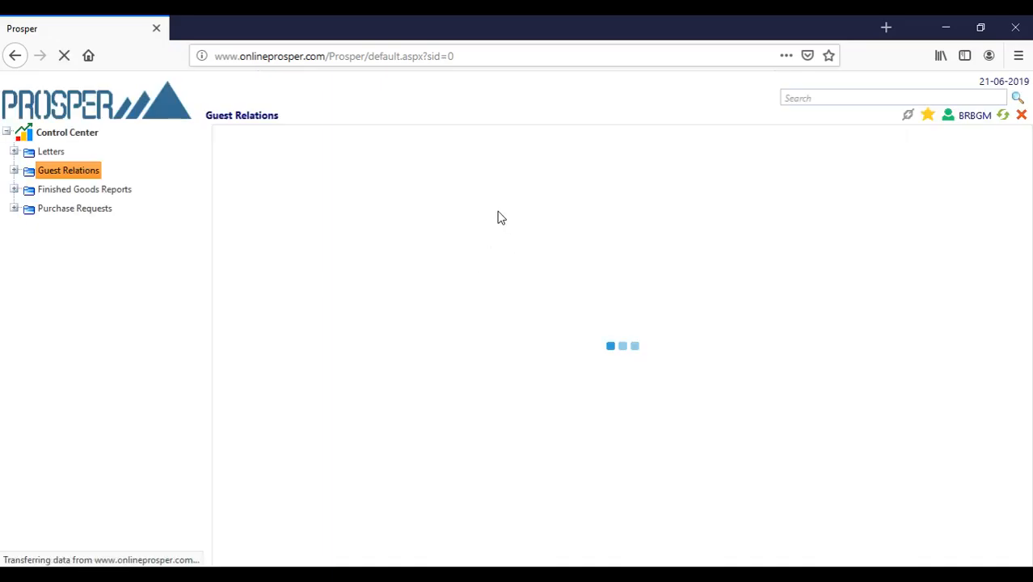
{"action": "left_click", "coordinate": [114, 191]}
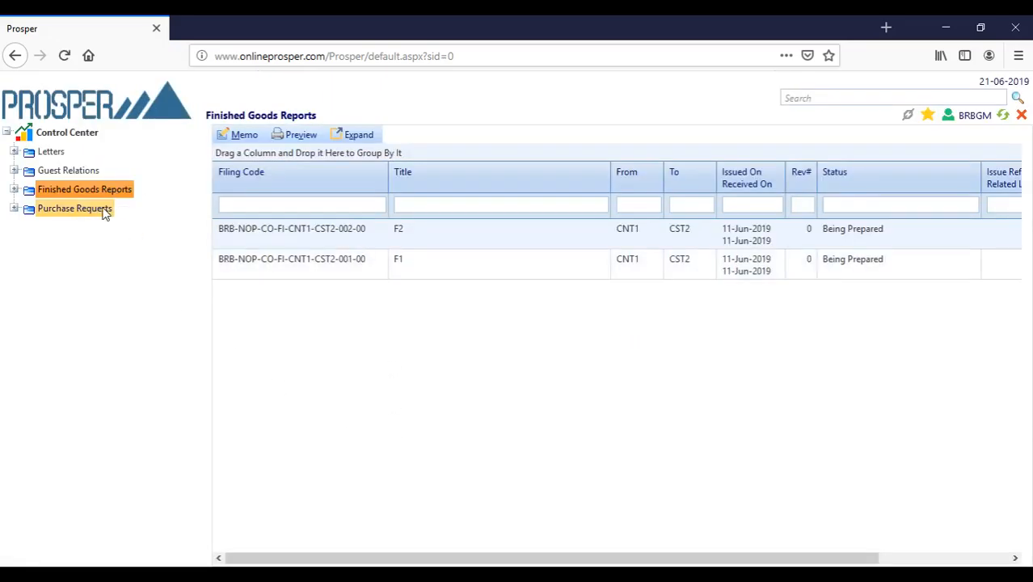
{"action": "left_click", "coordinate": [105, 211]}
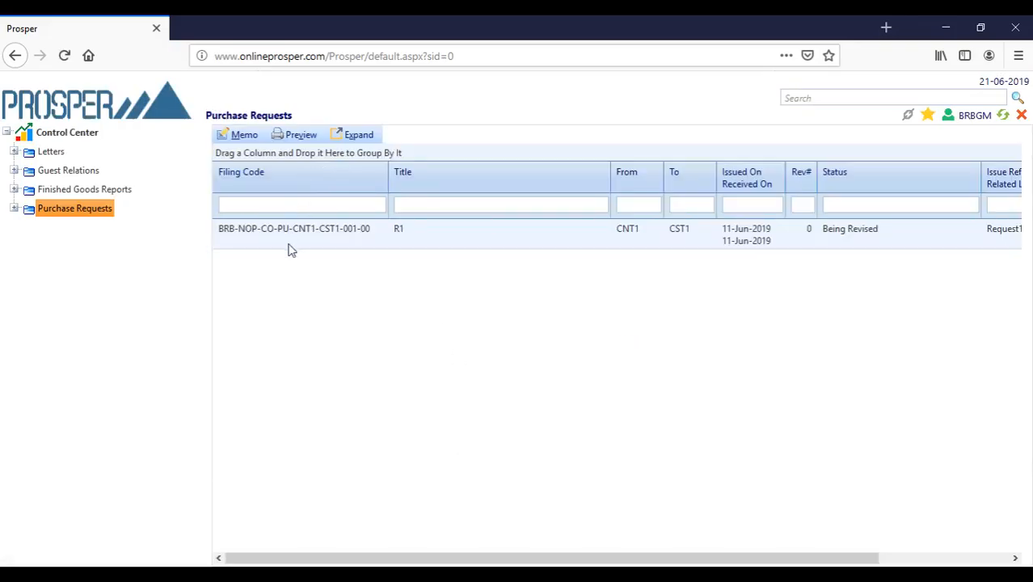
{"action": "left_click", "coordinate": [61, 154]}
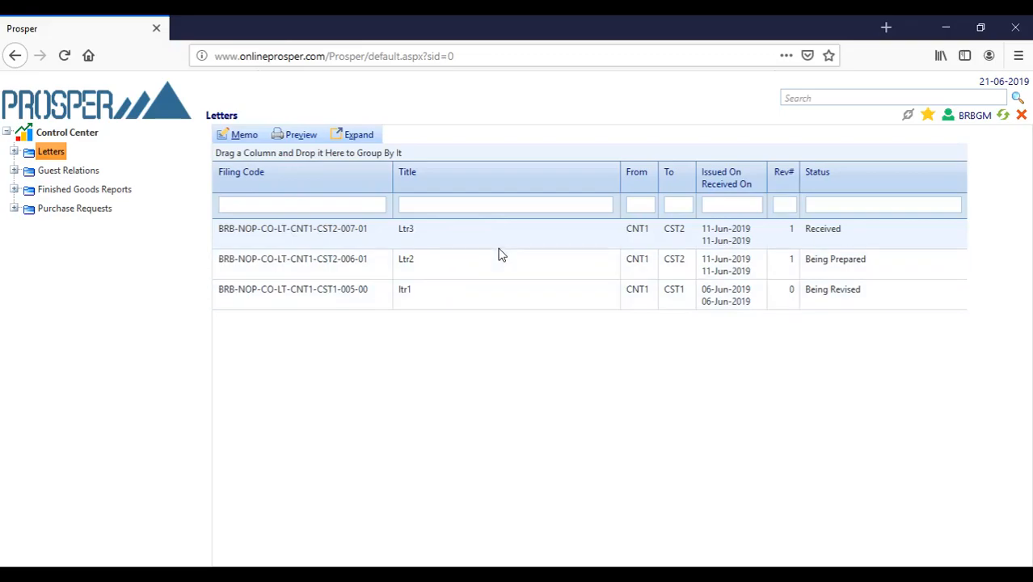
- Preview the report for letter Ltr3, scroll through it, and close it
{"action": "left_click", "coordinate": [301, 140]}
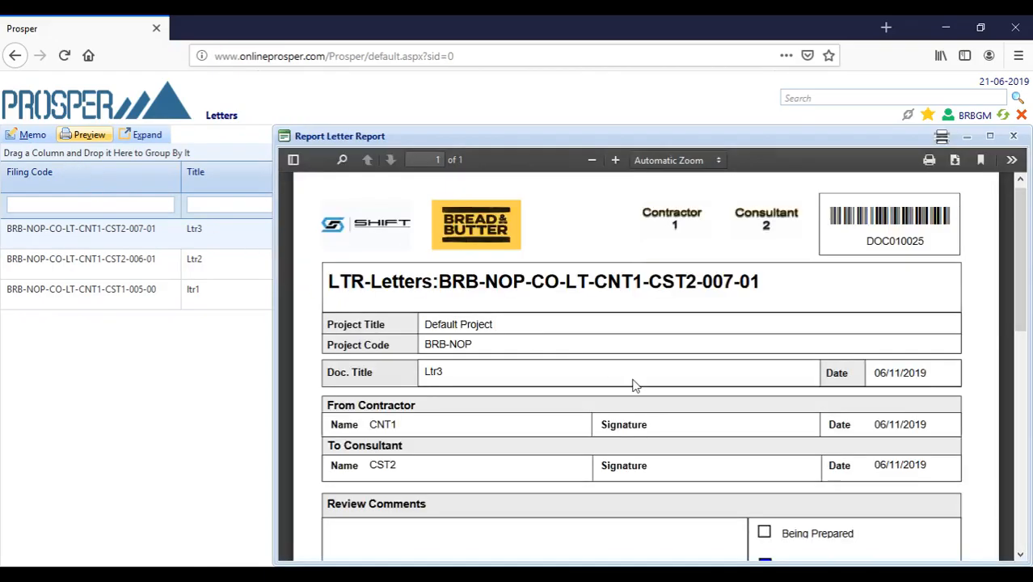
{"action": "scroll", "coordinate": [814, 307], "scroll_direction": "down", "scroll_amount": 3}
{"action": "scroll", "coordinate": [816, 306], "scroll_direction": "up", "scroll_amount": 3}
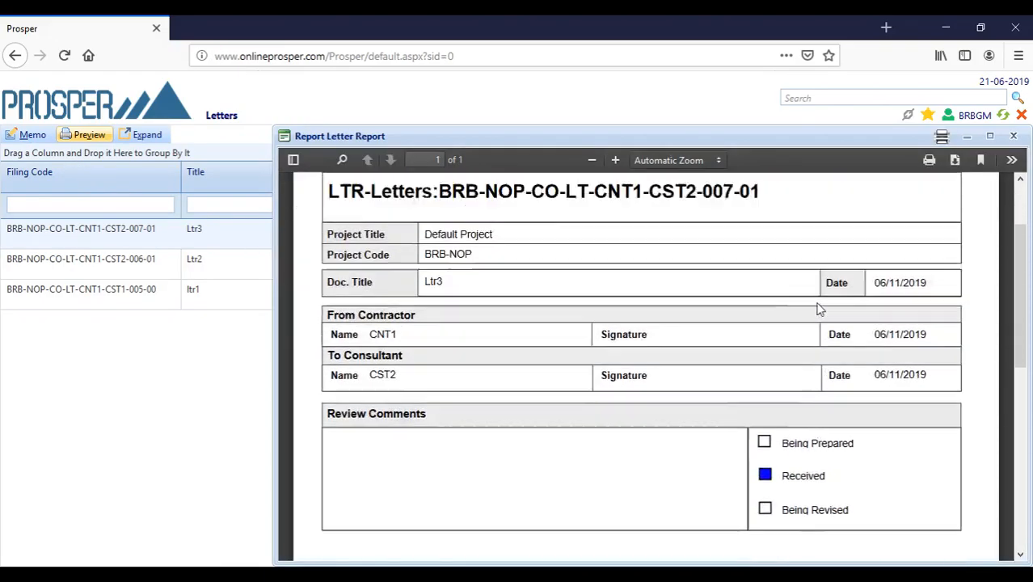
{"action": "left_click", "coordinate": [1014, 137]}
- Preview purchase request R1's report from Purchase Requests, then close it
{"action": "left_click", "coordinate": [62, 168]}
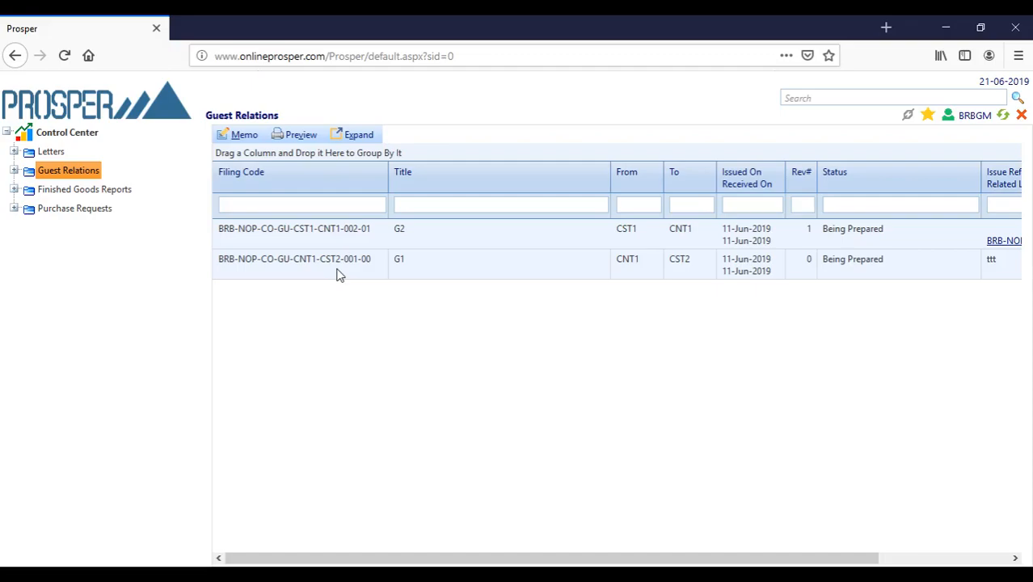
{"action": "left_click", "coordinate": [47, 209]}
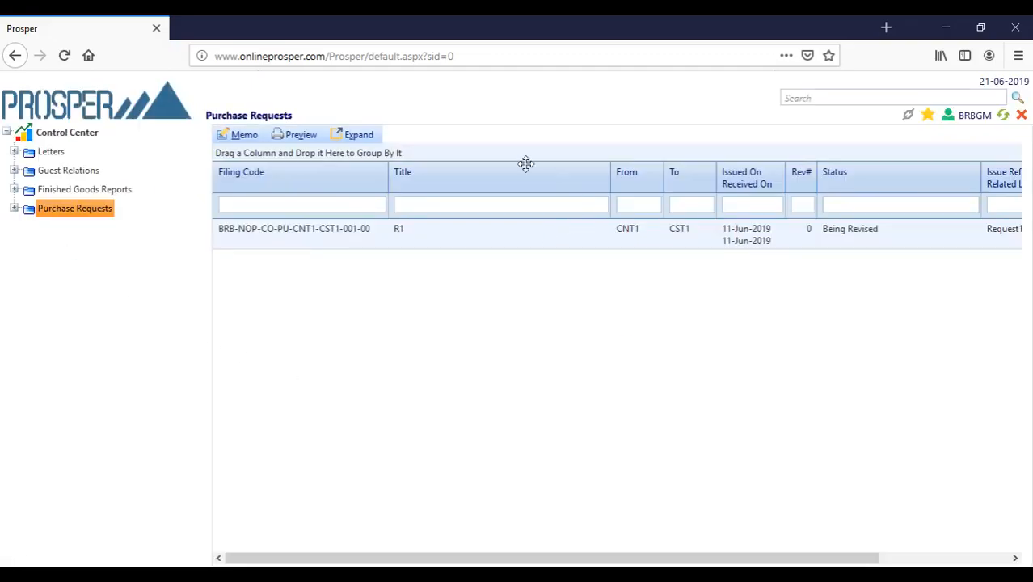
{"action": "left_click", "coordinate": [300, 135]}
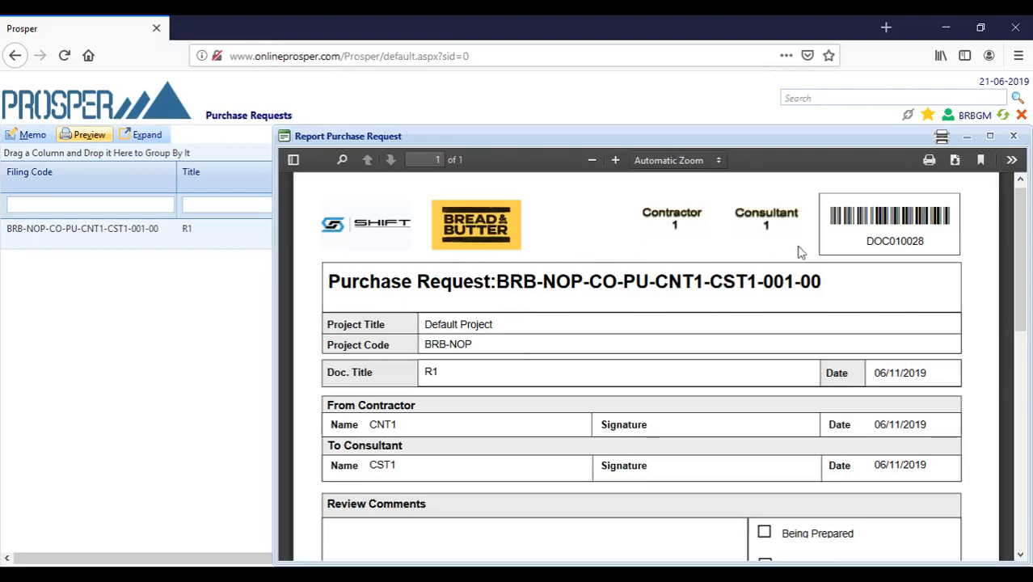
{"action": "scroll", "coordinate": [589, 375], "scroll_direction": "down", "scroll_amount": 5}
{"action": "scroll", "coordinate": [598, 374], "scroll_direction": "up", "scroll_amount": 5}
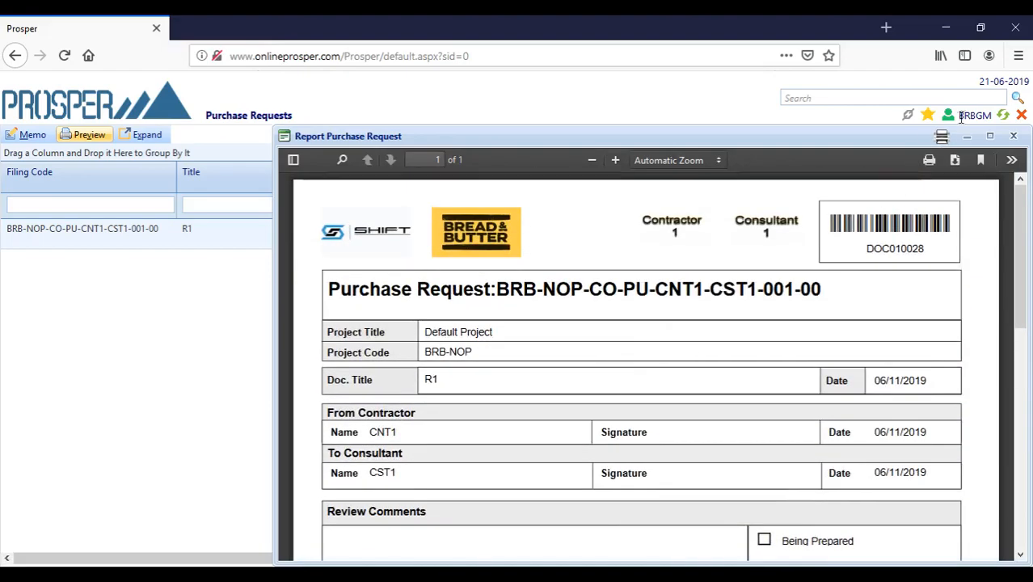
{"action": "left_click", "coordinate": [1015, 137]}
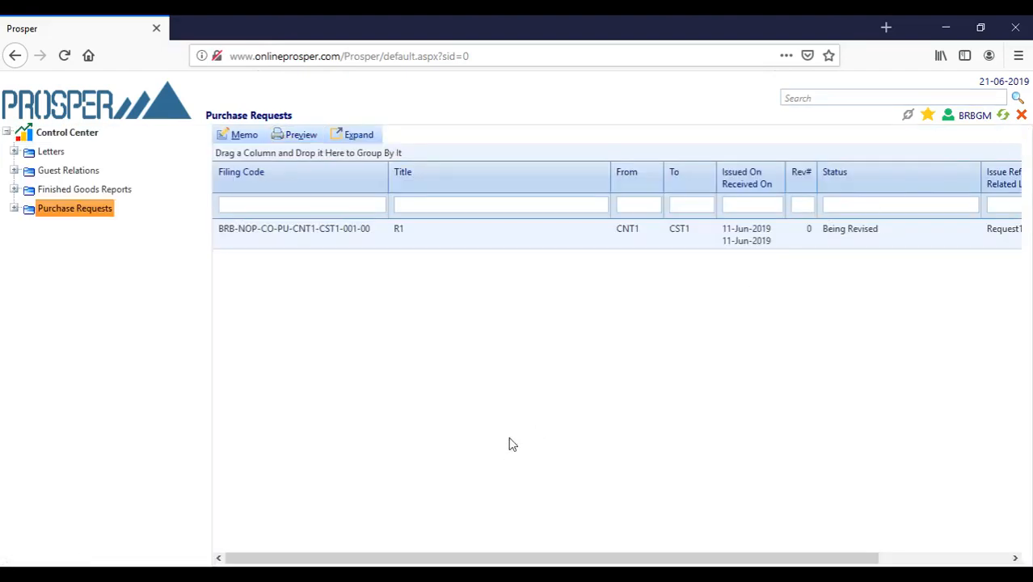
- Download and open R1's LeapEgypt.jpg attachment in Photos, then close the viewer
{"action": "double_click", "coordinate": [300, 233]}
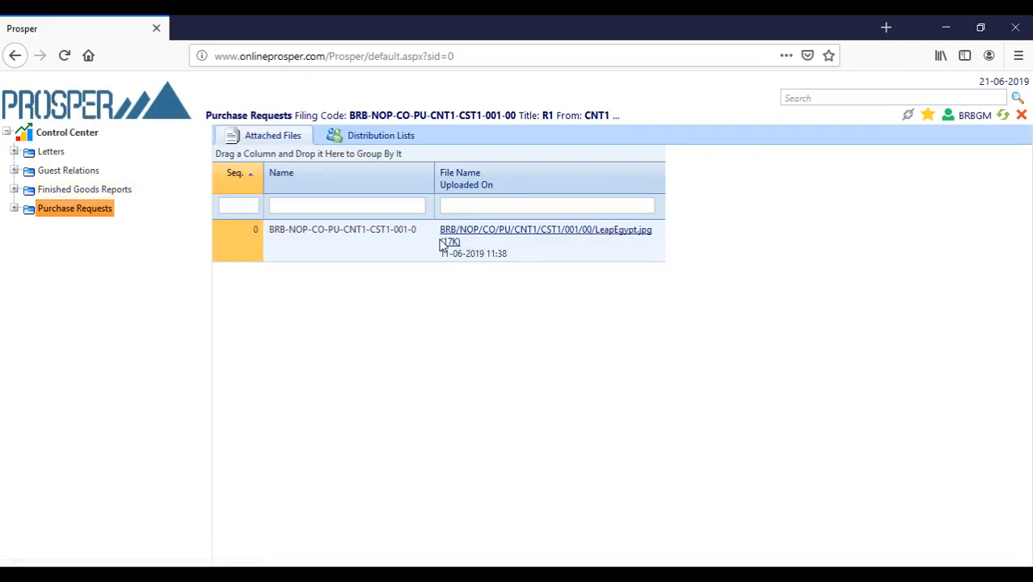
{"action": "left_click", "coordinate": [496, 233]}
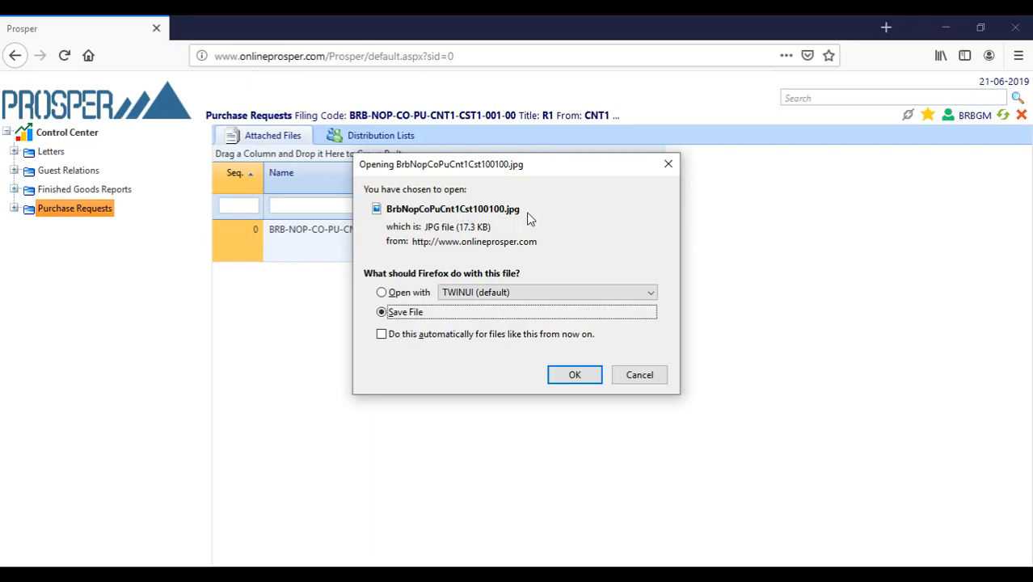
{"action": "left_click", "coordinate": [386, 293]}
{"action": "left_click", "coordinate": [572, 376]}
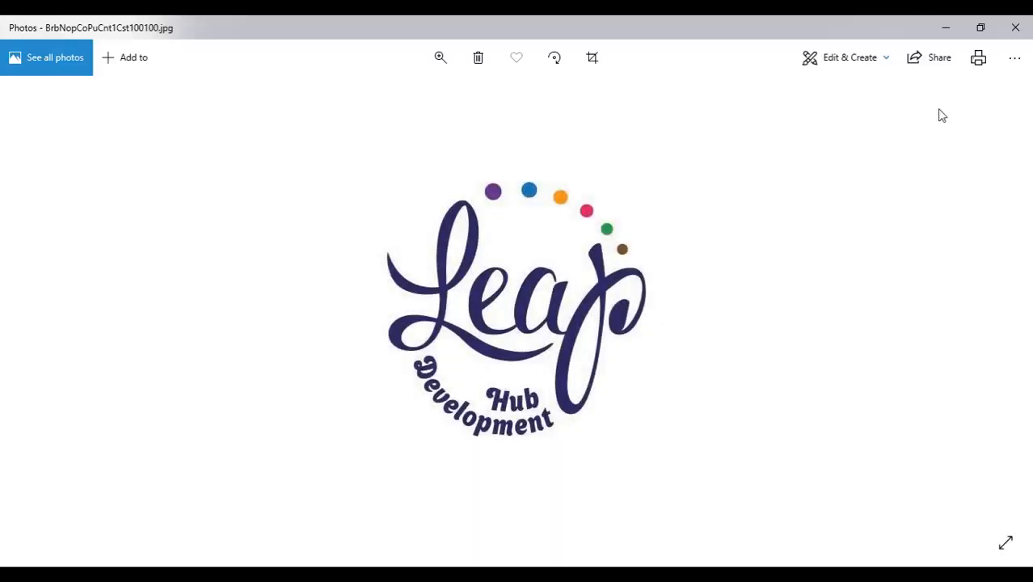
{"action": "left_click", "coordinate": [1016, 27]}
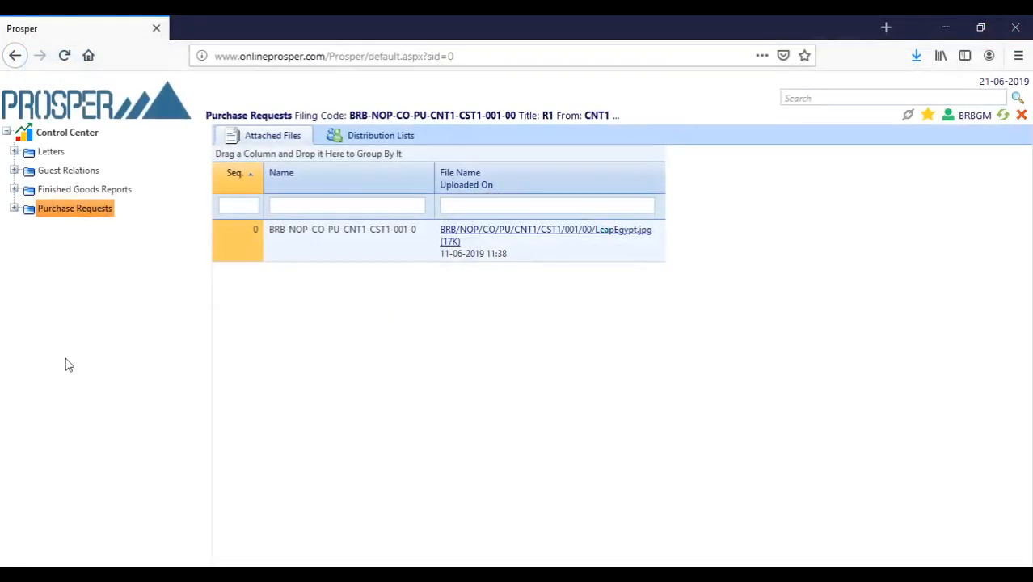